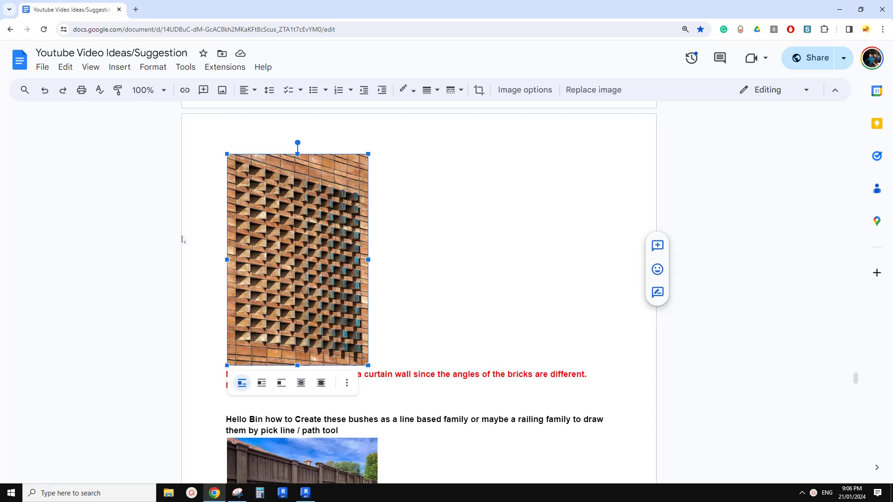
Step: Switch to Revit and create a new family from the Metric Generic Model Adaptive.rft template
left_click(440, 330)
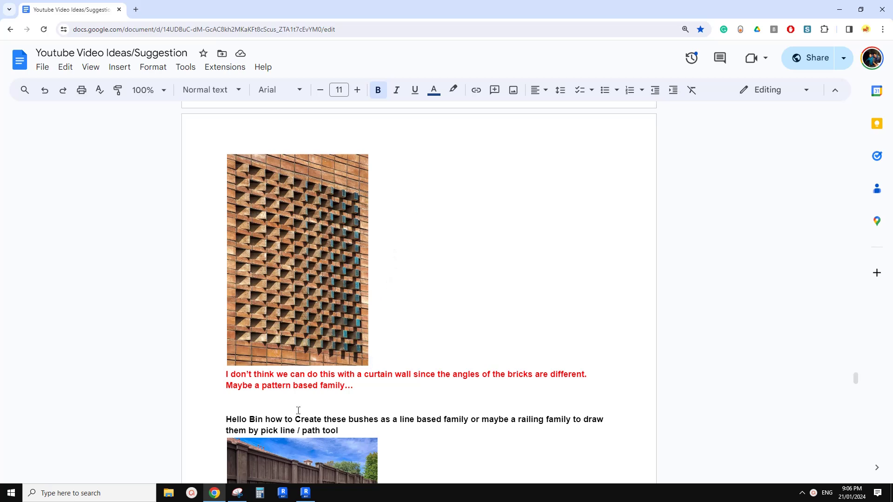
left_click(305, 493)
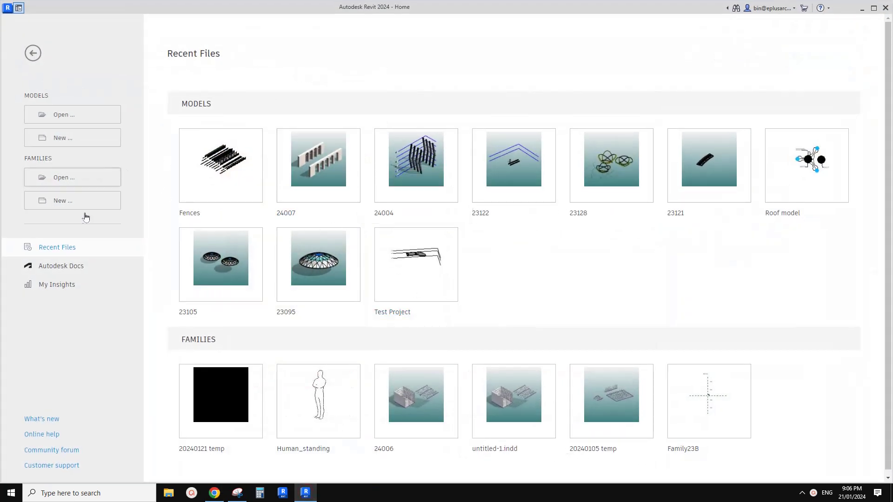
left_click(74, 202)
scroll(494, 194, "down", 5)
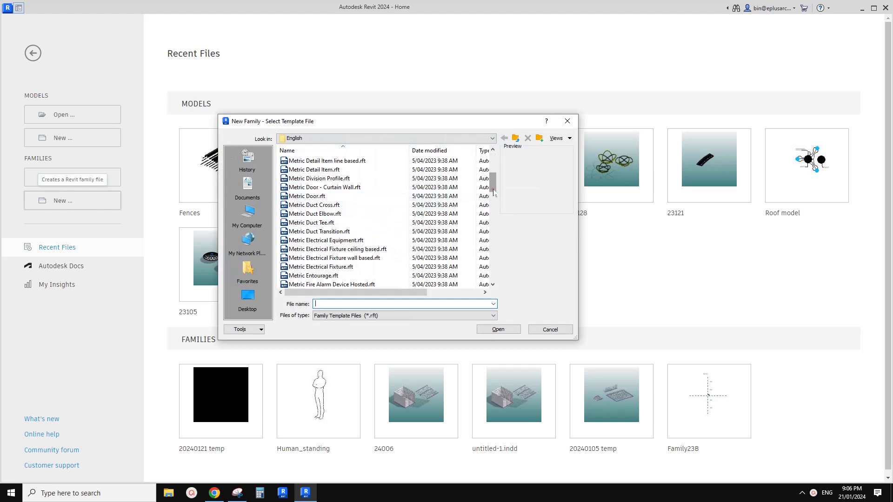
left_click_drag(495, 190, 495, 201)
left_click(329, 250)
double_click(330, 249)
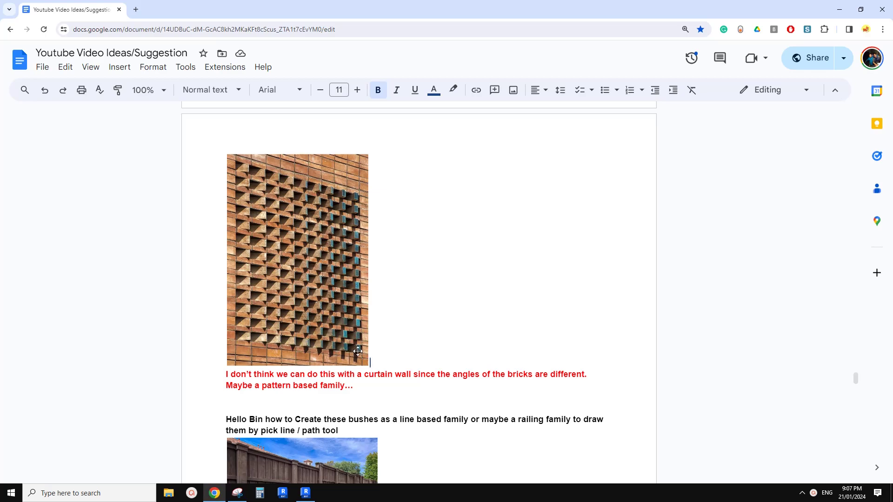
Step: Place a reference point on the reference level near the reference planes' intersection and make it adaptive
left_click(305, 493)
left_click(153, 54)
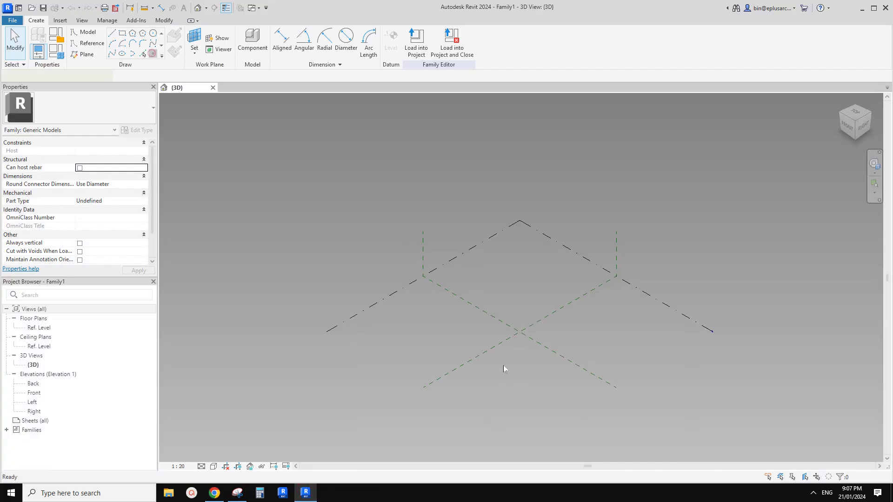
scroll(476, 307, "up", 3)
scroll(415, 307, "up", 1)
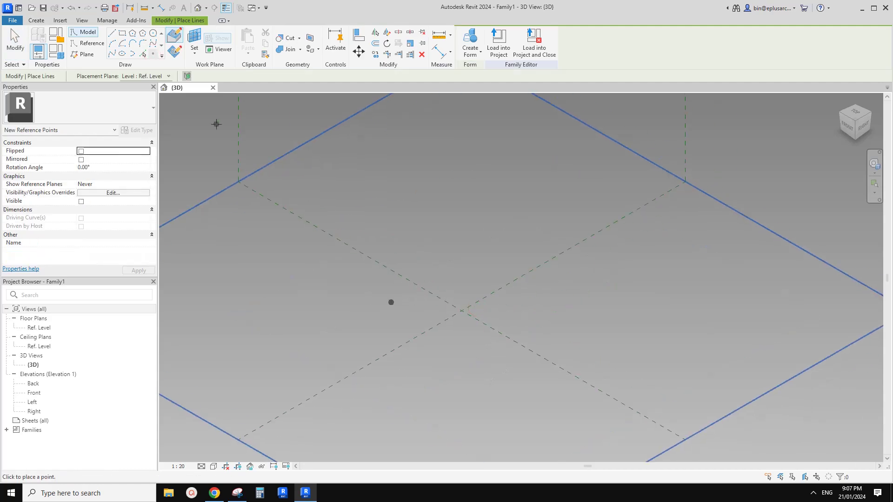
key("Escape")
left_click(398, 322)
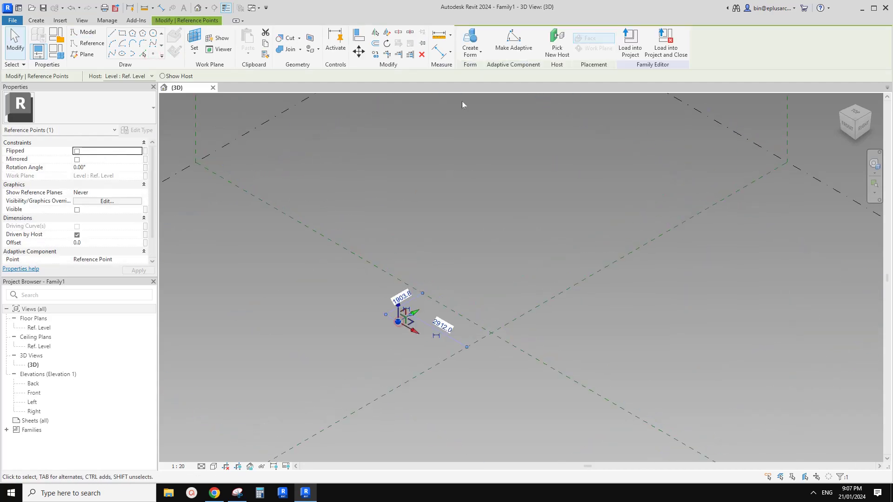
left_click(512, 52)
scroll(394, 276, "up", 2)
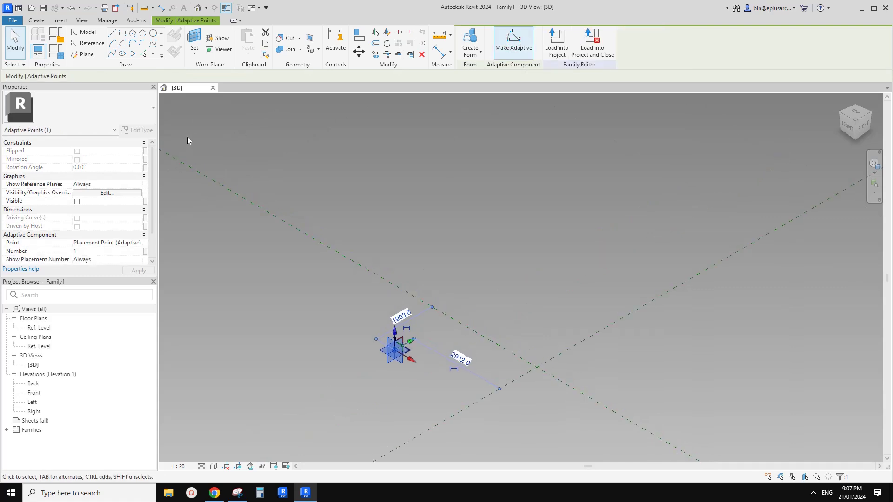
Step: Draw a reference-line rectangle of about 216 by 85 mm around the adaptive point, hosted on the point's horizontal work plane
left_click(89, 44)
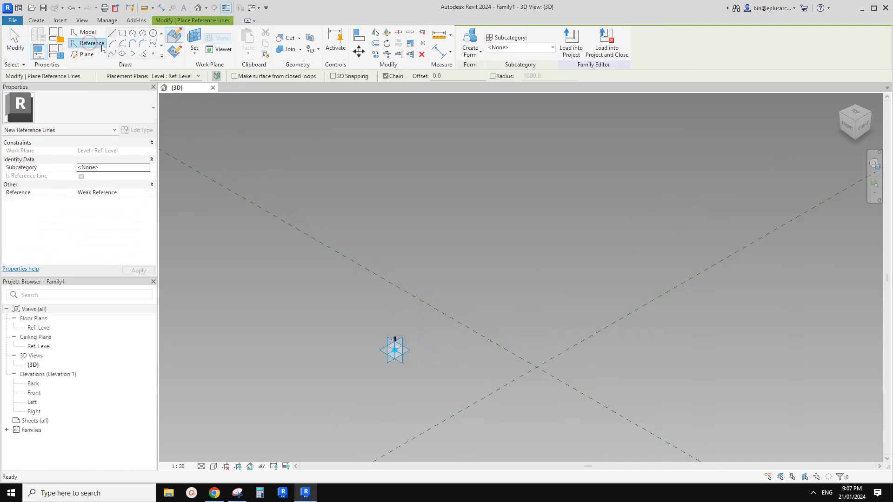
left_click(122, 34)
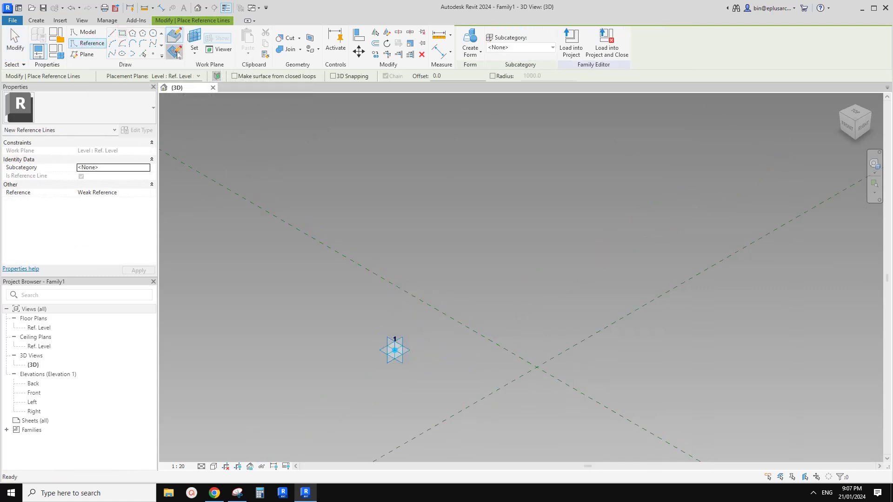
key("Escape")
key("Escape")
left_click(411, 350)
scroll(389, 348, "up", 6)
scroll(438, 359, "up", 2)
left_click(430, 355)
left_click(471, 410)
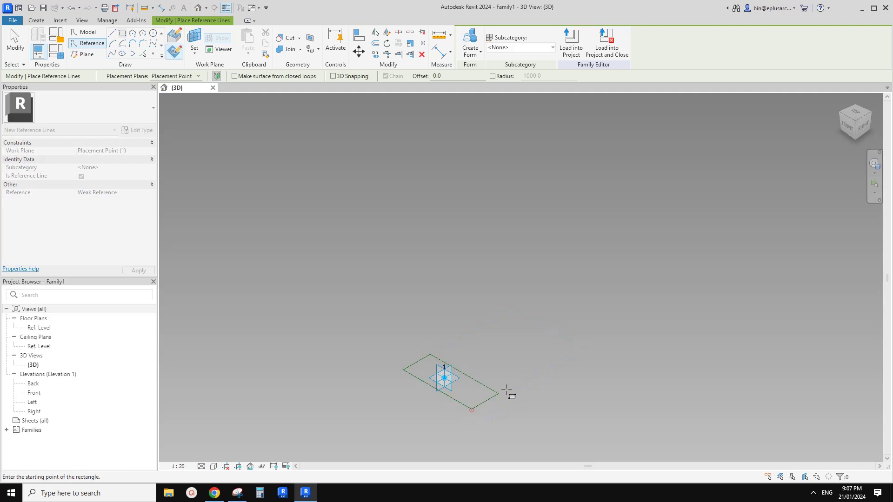
key("Escape")
middle_click_drag(462, 401, 439, 382)
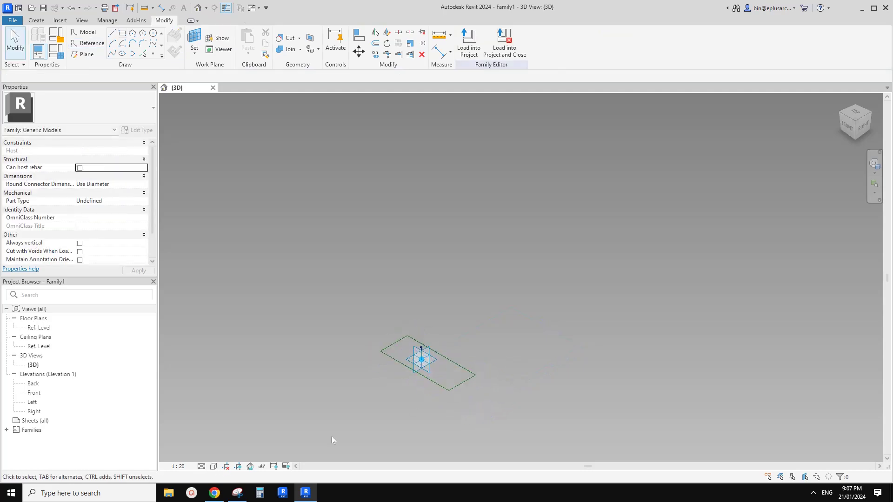
Step: Check the brick wall photo in the browser, return to Revit and set the reference rectangle's length to 230 mm
left_click(220, 495)
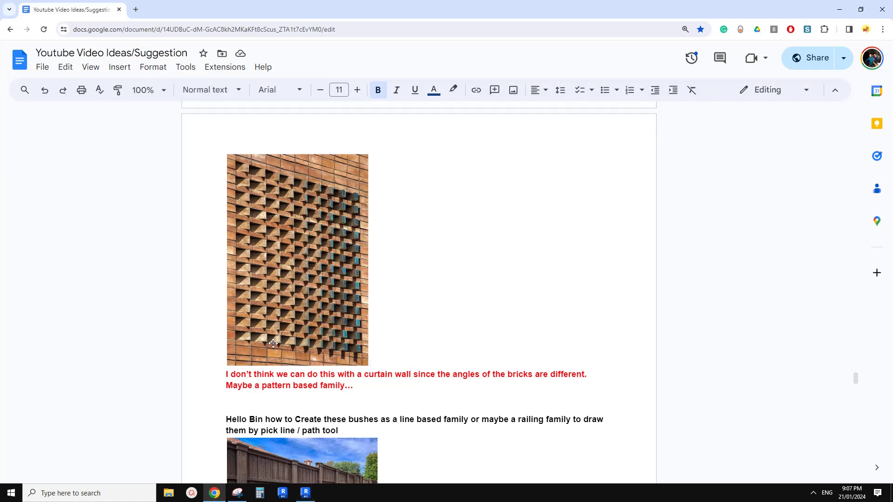
left_click(305, 493)
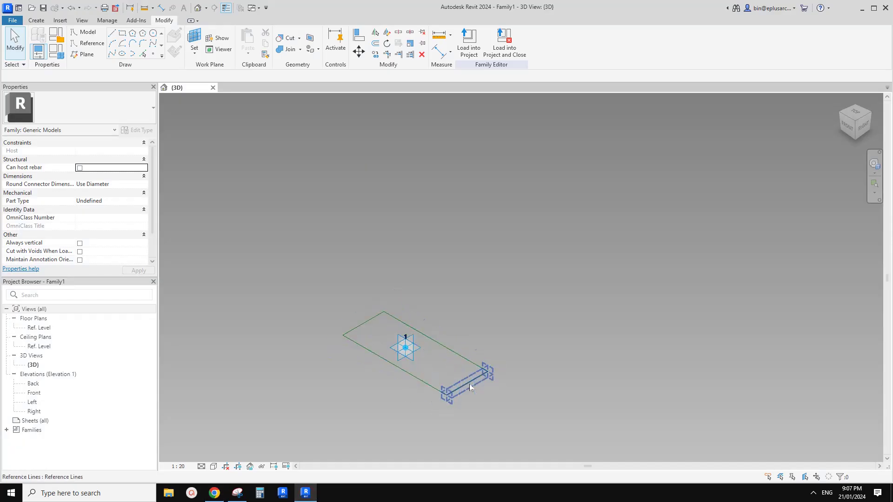
left_click(475, 381)
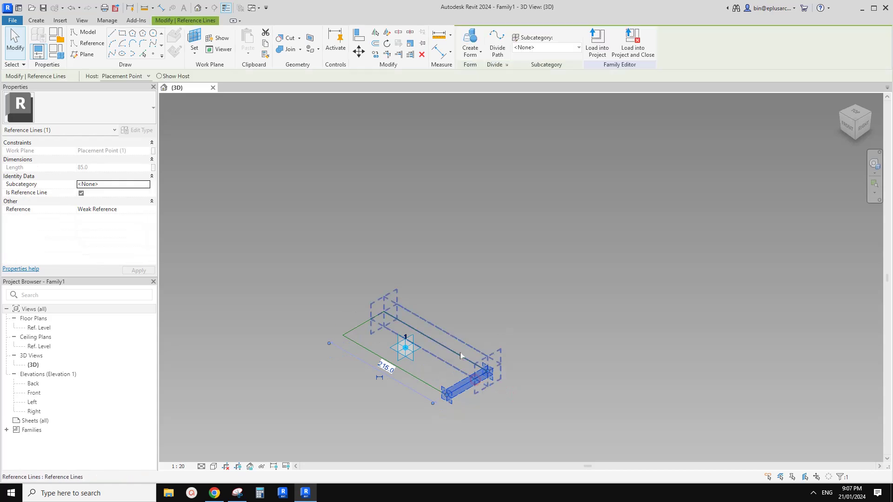
left_click(386, 367)
middle_click_drag(477, 336, 469, 353)
type("230")
key("Return")
key("Escape")
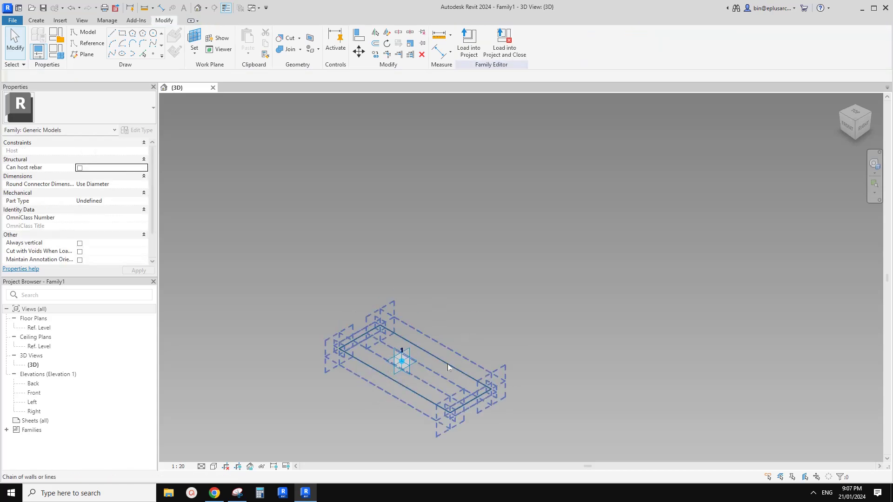
Step: Set the reference rectangle's width to 76 mm
left_click(423, 398)
middle_click_drag(389, 371, 368, 360)
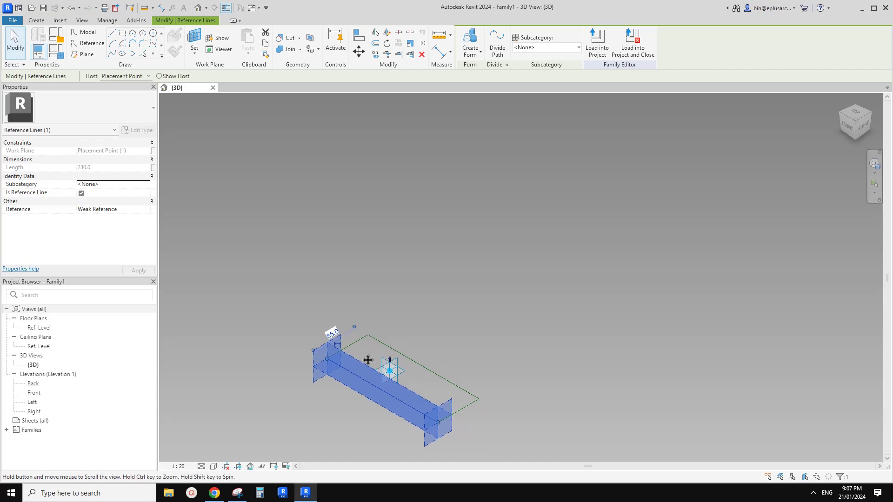
left_click(332, 332)
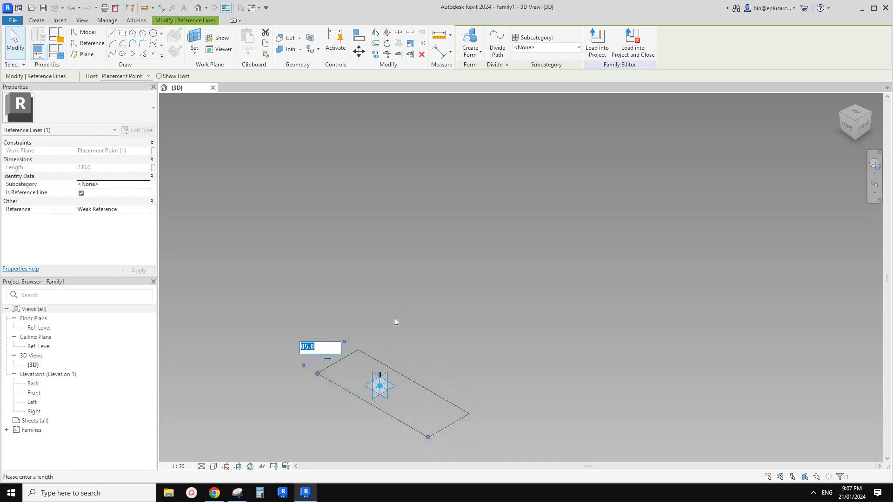
type("76")
left_click(403, 305)
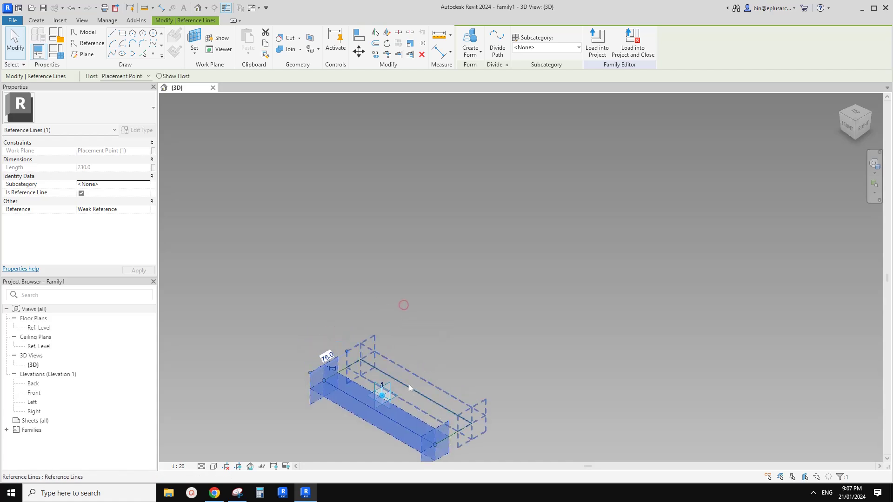
key("Escape")
Step: Move all four reference lines from the midpoint between two opposite corners onto the adaptive point, centring the rectangle on it
middle_click_drag(426, 375, 405, 277)
key("Tab")
left_click(432, 336)
middle_click_drag(432, 336, 385, 334, "shift")
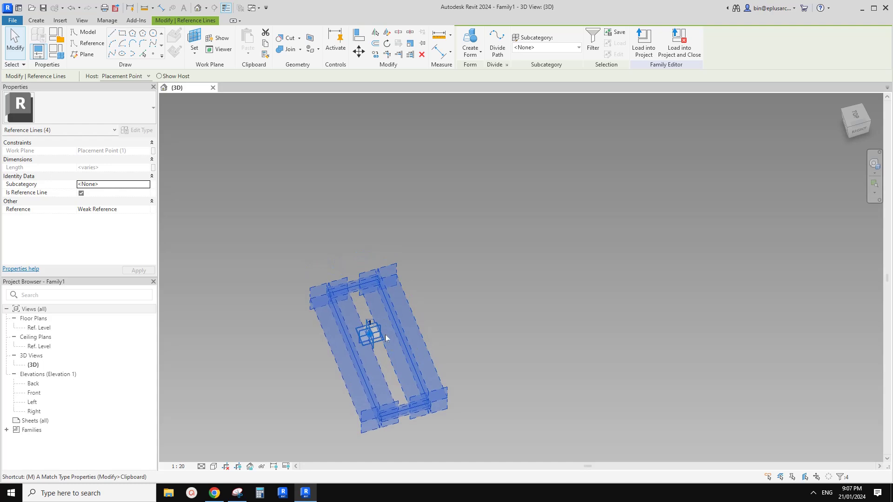
key("v")
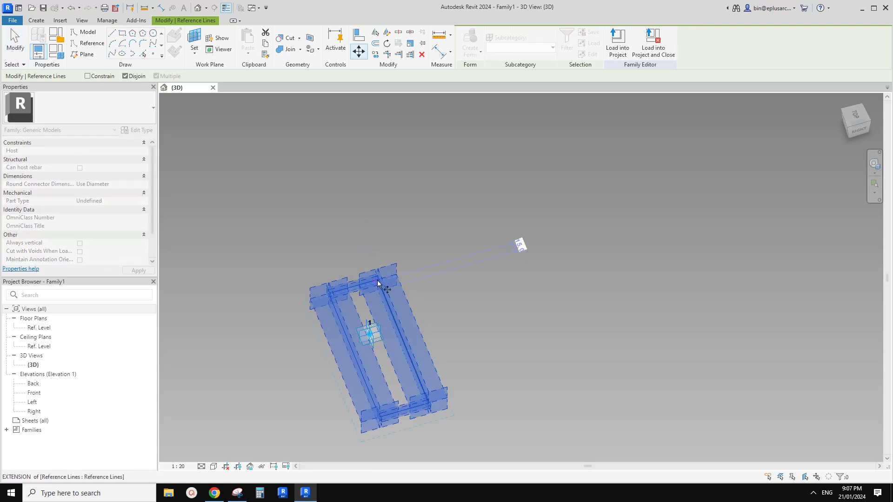
key("2")
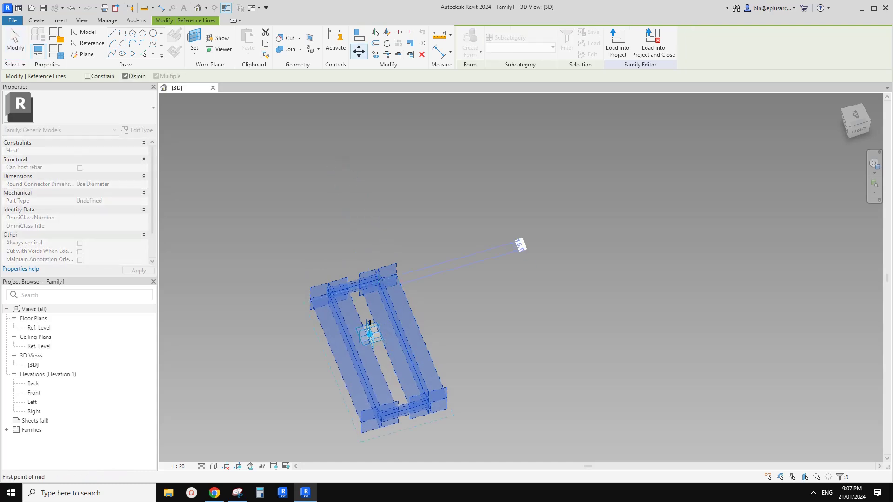
left_click(855, 116)
middle_click_drag(511, 274, 479, 290)
scroll(477, 275, "up", 7)
scroll(419, 266, "up", 10)
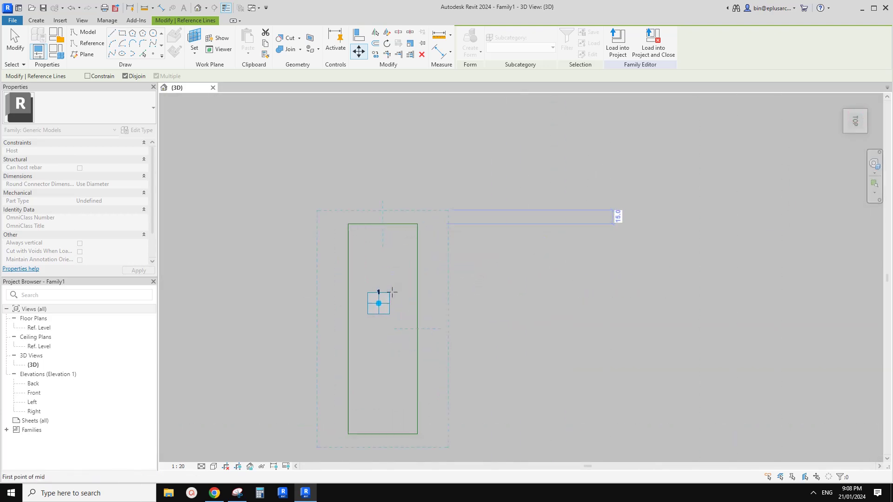
key("m")
key("v")
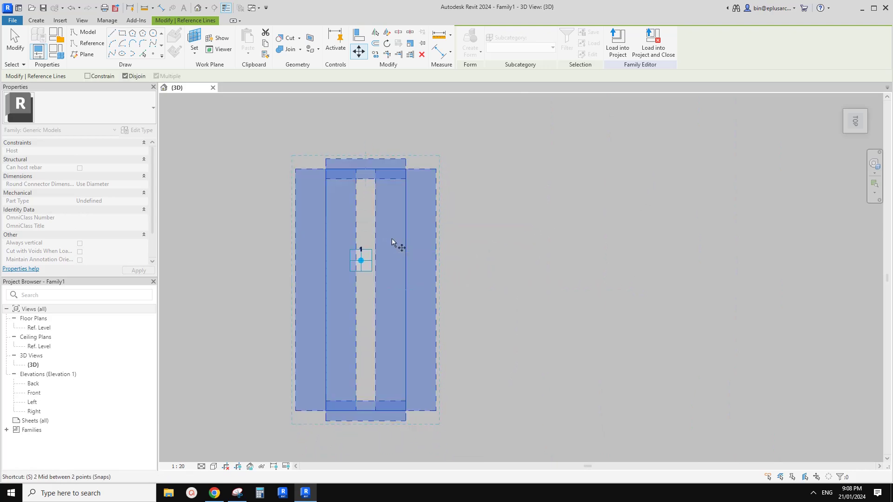
left_click(406, 168)
left_click(326, 410)
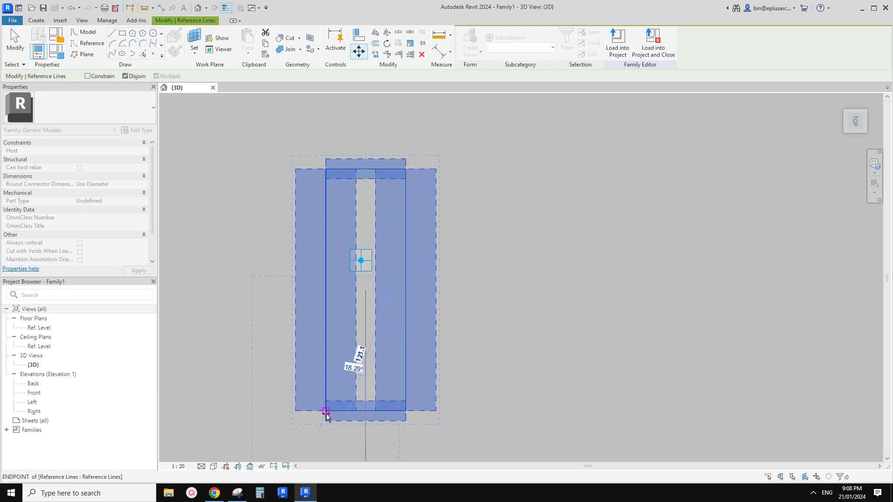
left_click(375, 264)
mouse_move(392, 301)
middle_mouse_down("shift")
mouse_move(442, 299)
mouse_move(368, 244)
mouse_move(424, 200)
mouse_move(380, 268)
mouse_move(388, 299)
middle_mouse_up("shift")
key("Escape")
Step: Create a solid form from the closed chain of reference lines
key("Tab")
left_click(381, 205)
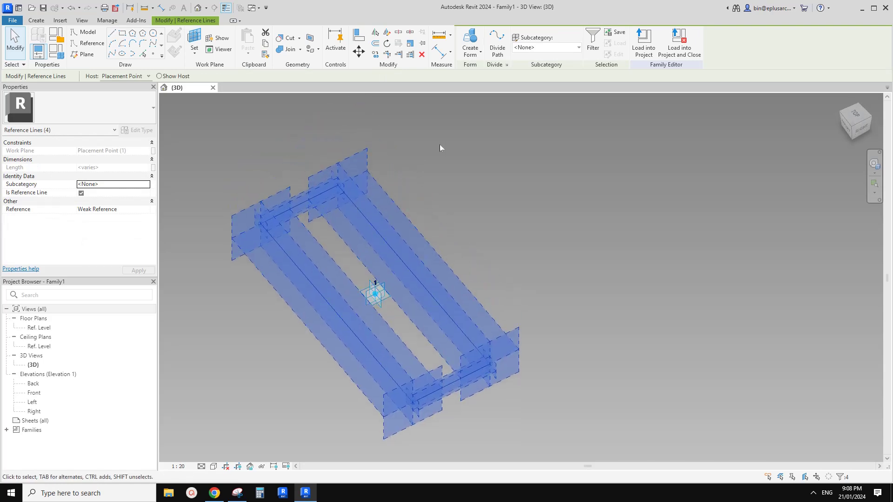
left_click(470, 38)
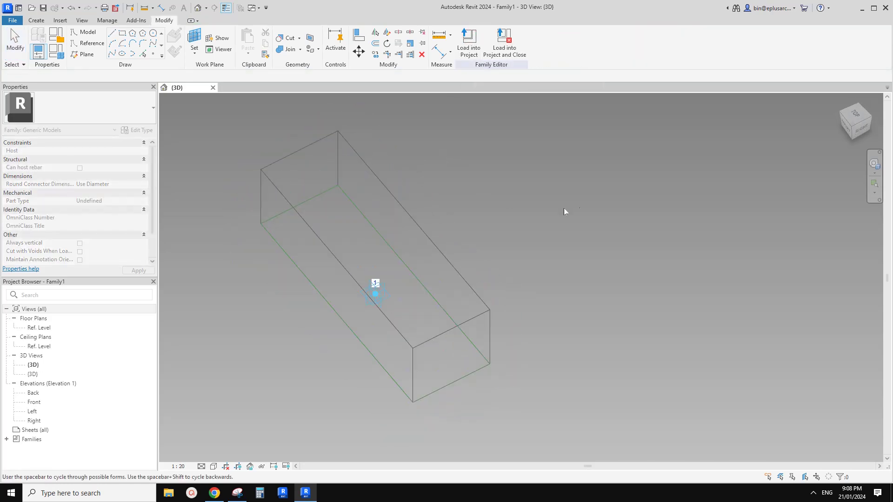
left_click(413, 191)
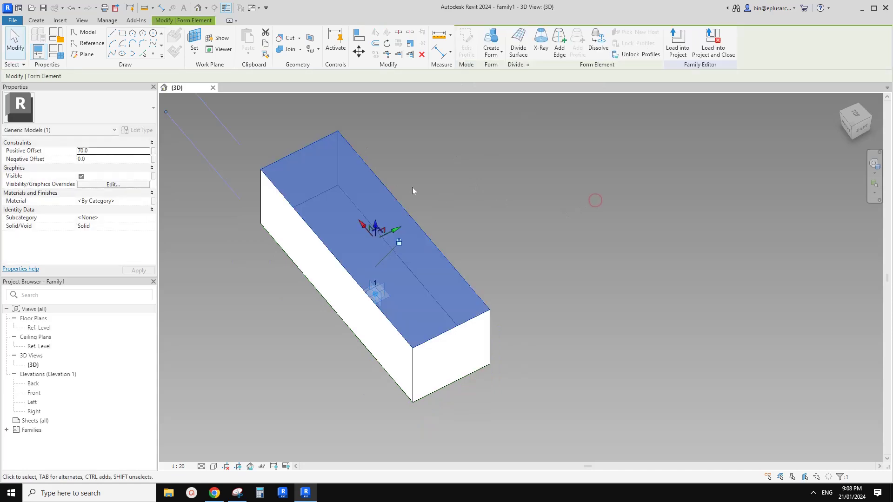
Step: Set the solid brick form's positive offset to 110 mm
left_click(114, 152)
type("110")
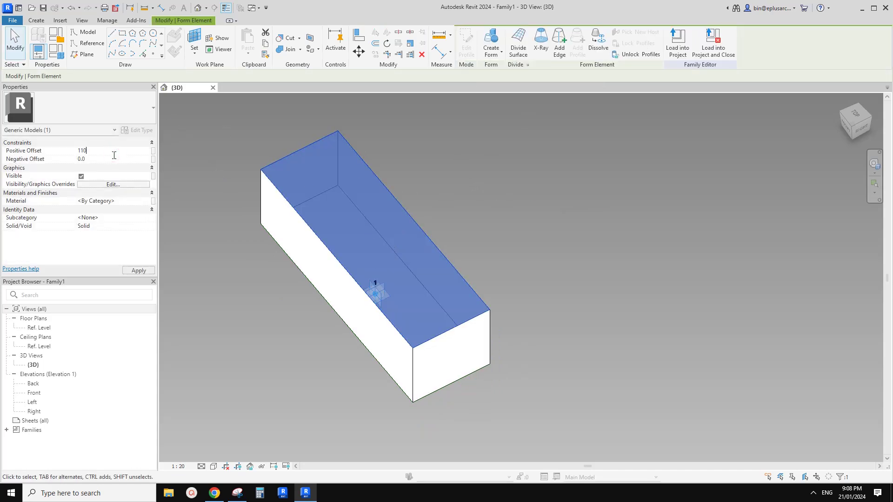
key("Return")
scroll(423, 200, "down", 1)
middle_click_drag(412, 255, 393, 223, "shift")
left_click(478, 182)
scroll(495, 198, "down", 1)
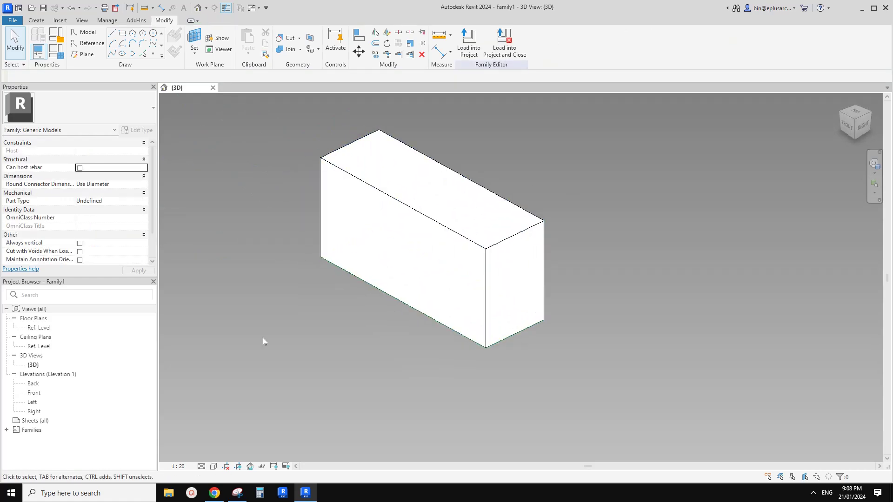
middle_click_drag(378, 265, 384, 302)
Step: Check the brick wall photo again, return to Revit and start a second family from the Metric Generic Model Adaptive.rft template
left_click(224, 495)
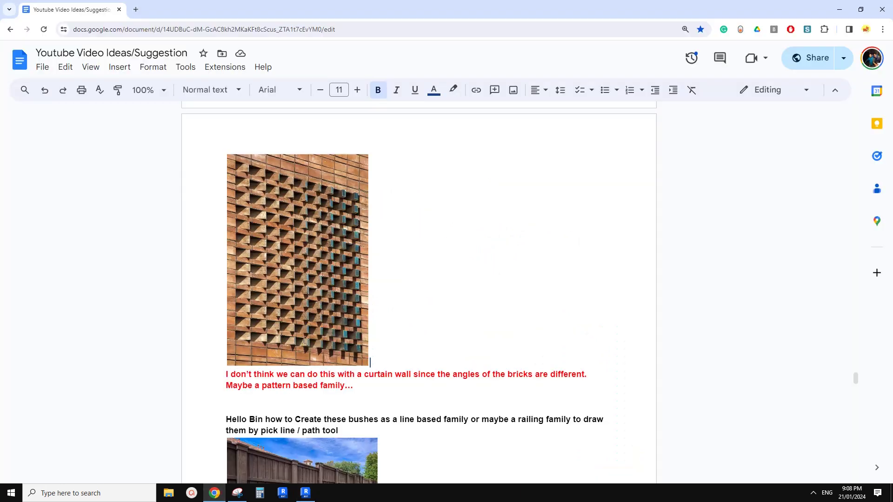
left_click(305, 493)
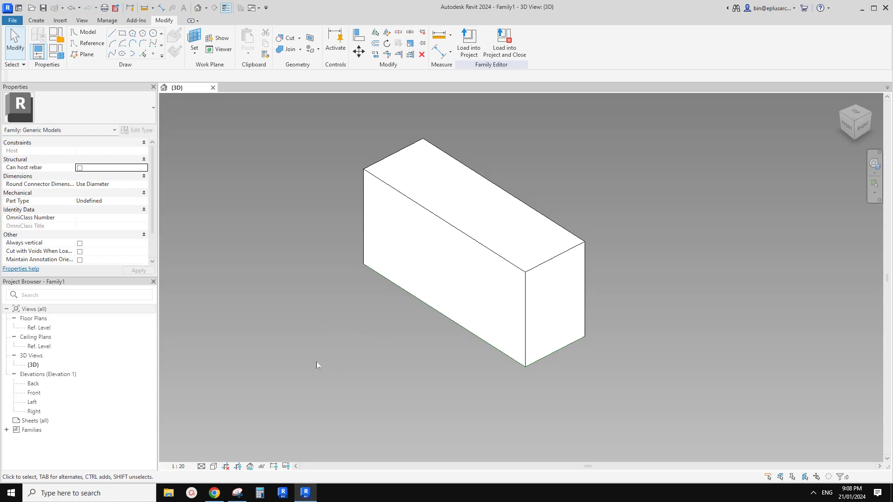
left_click(12, 20)
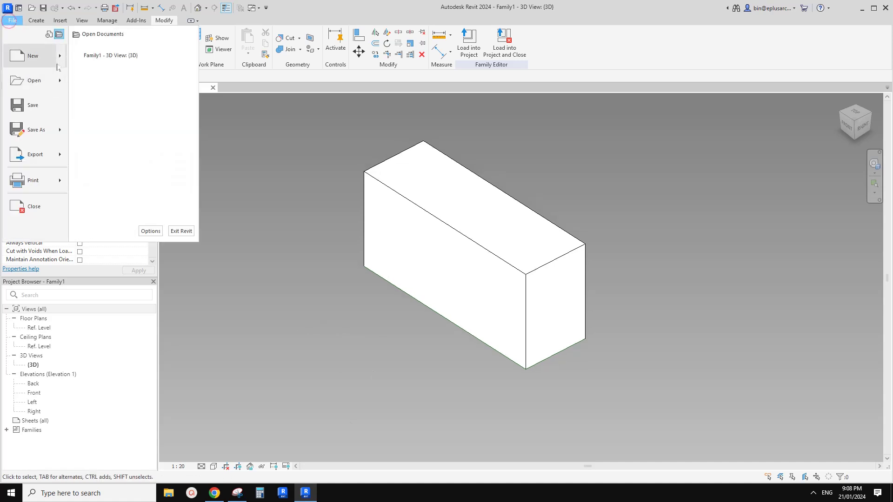
left_click(61, 57)
left_click(110, 88)
left_click(493, 200)
left_click(494, 211)
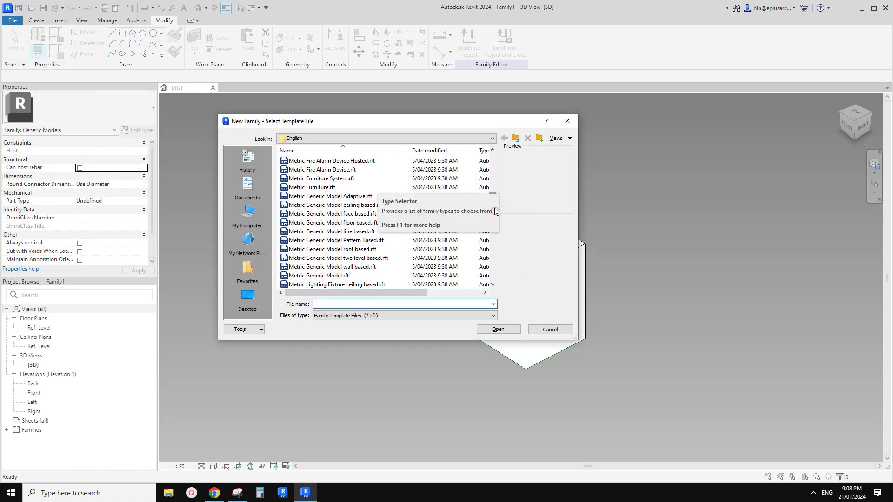
left_click(362, 196)
left_click(514, 333)
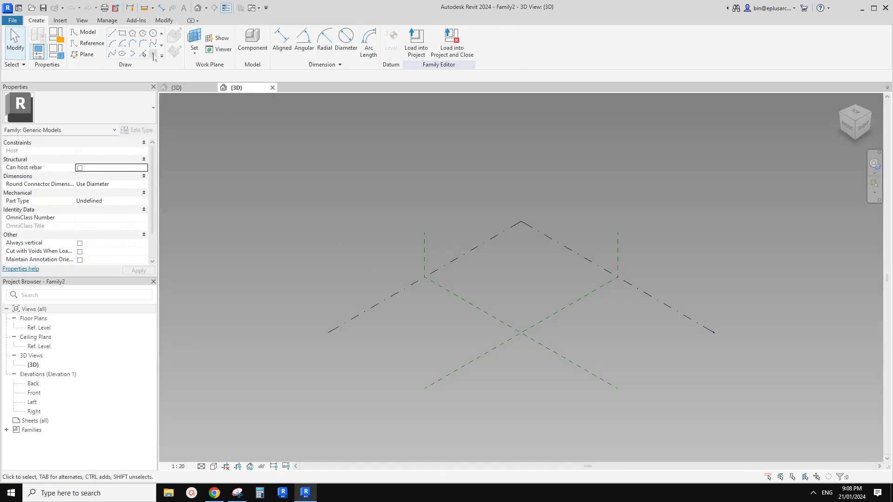
Step: Place two reference points on the reference level and make both of them adaptive
left_click(153, 54)
key("Escape")
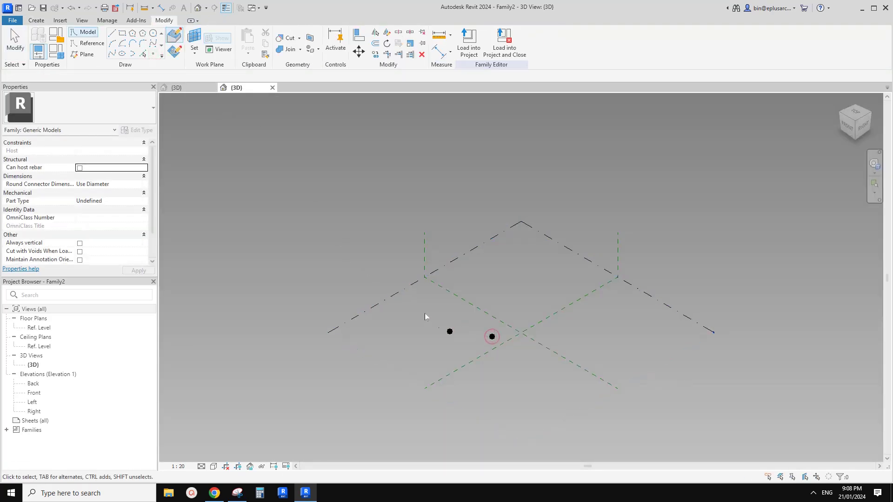
left_click_drag(438, 321, 495, 341)
scroll(480, 335, "up", 6)
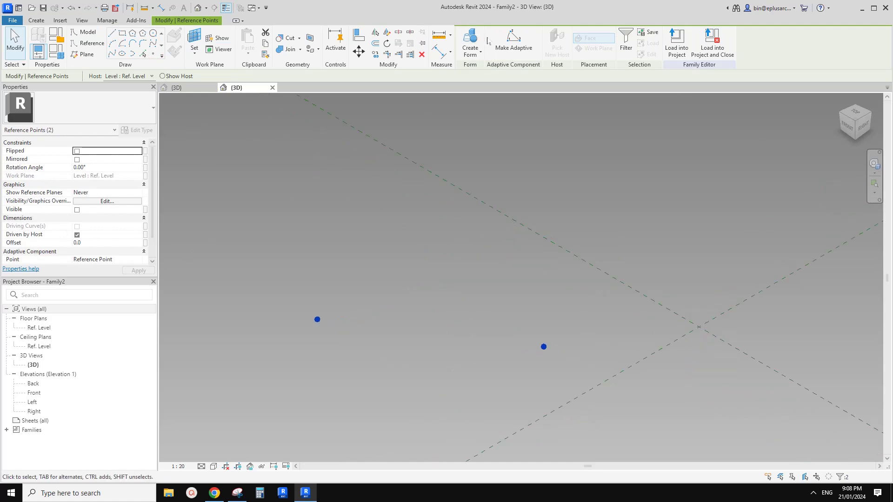
left_click(514, 39)
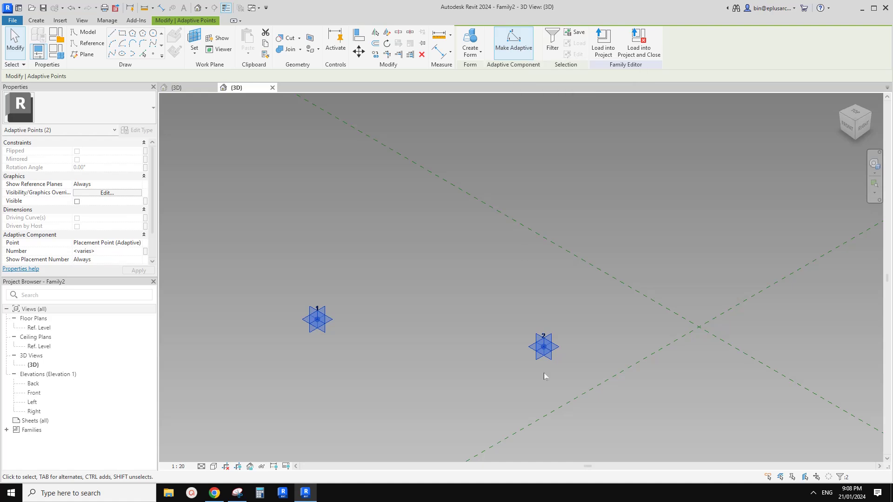
scroll(381, 342, "up", 2)
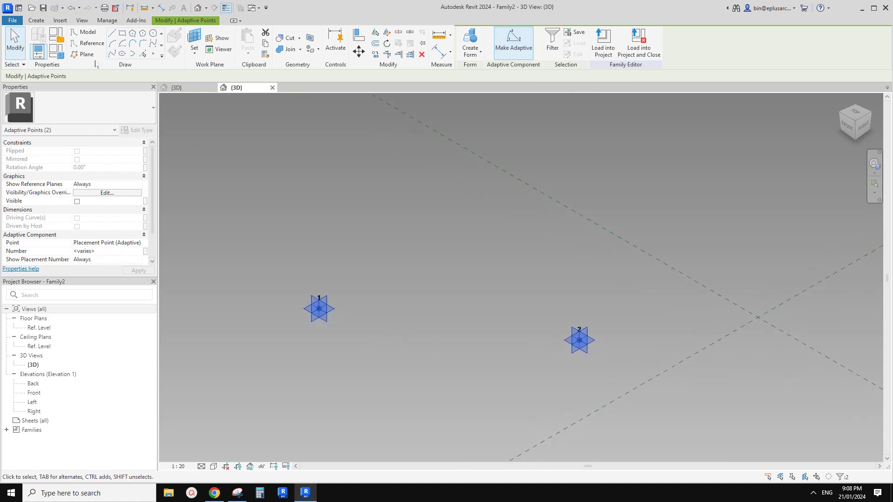
Step: Connect the two adaptive points with a spline through points and convert it to a reference line
left_click(112, 54)
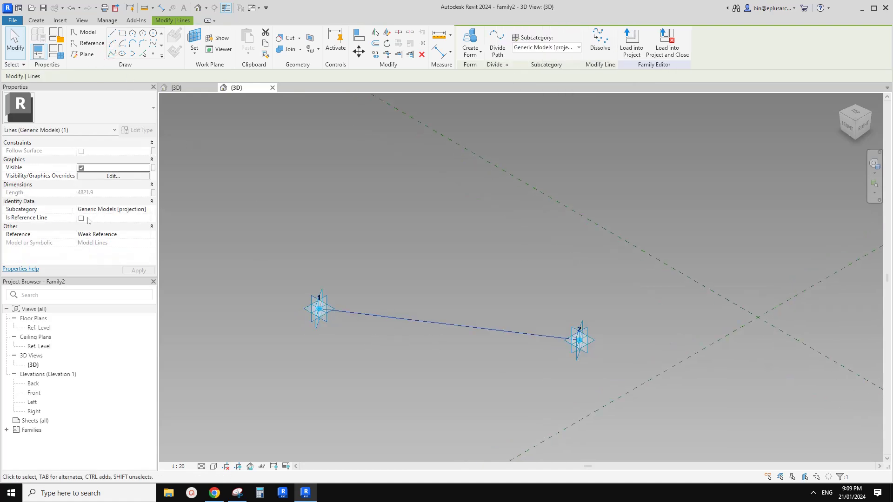
left_click(435, 217)
scroll(393, 314, "up", 2)
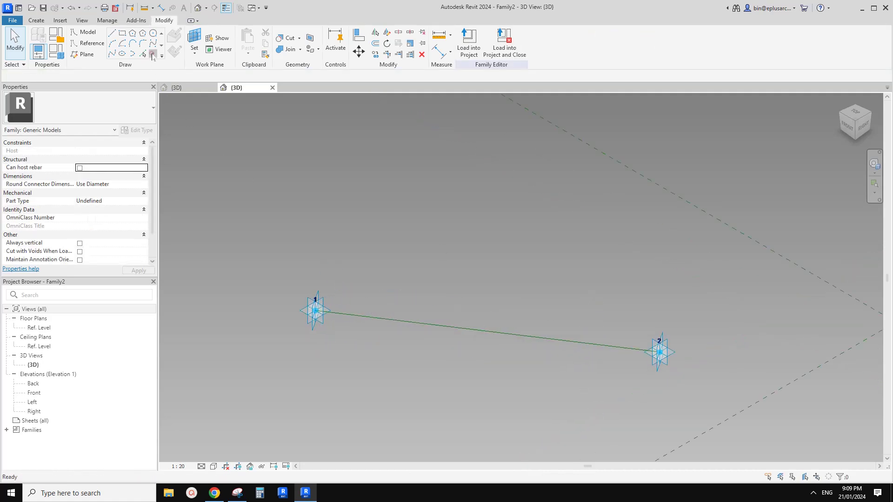
Step: Place a reference point on the reference line near adaptive point 1 and set its measurement type to Segment Length
left_click(153, 54)
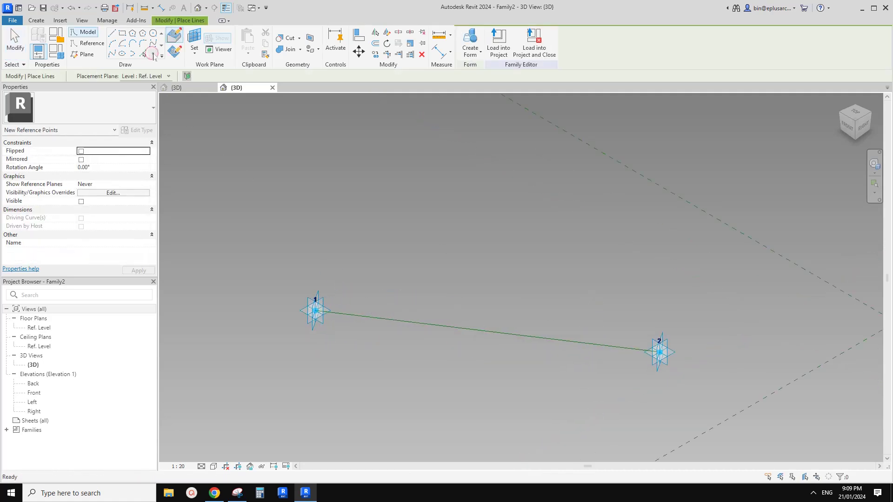
left_click(368, 316)
key("Escape")
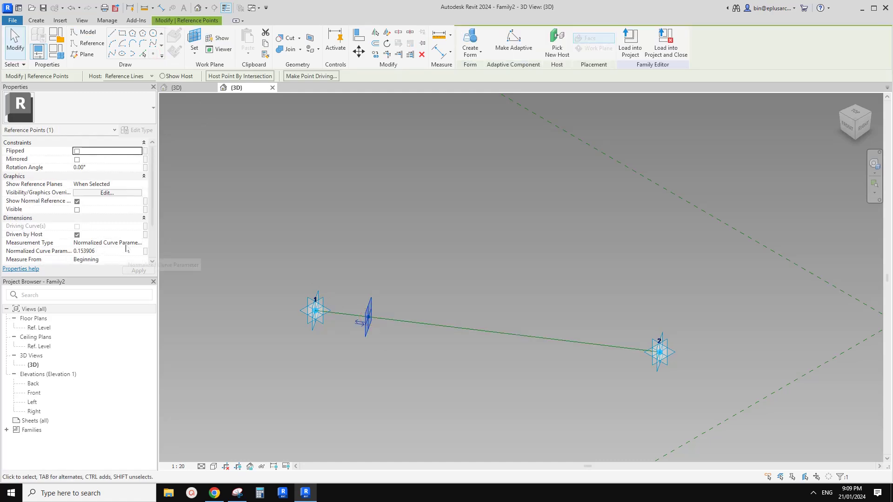
left_click(123, 243)
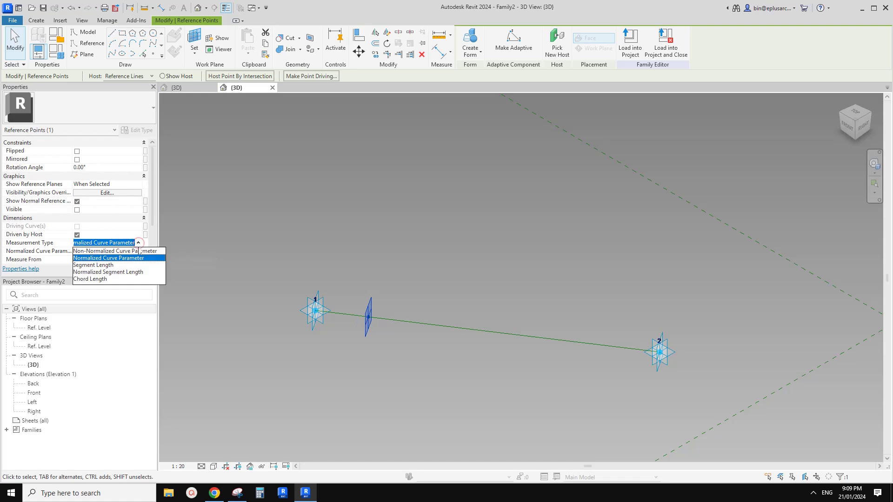
left_click(101, 266)
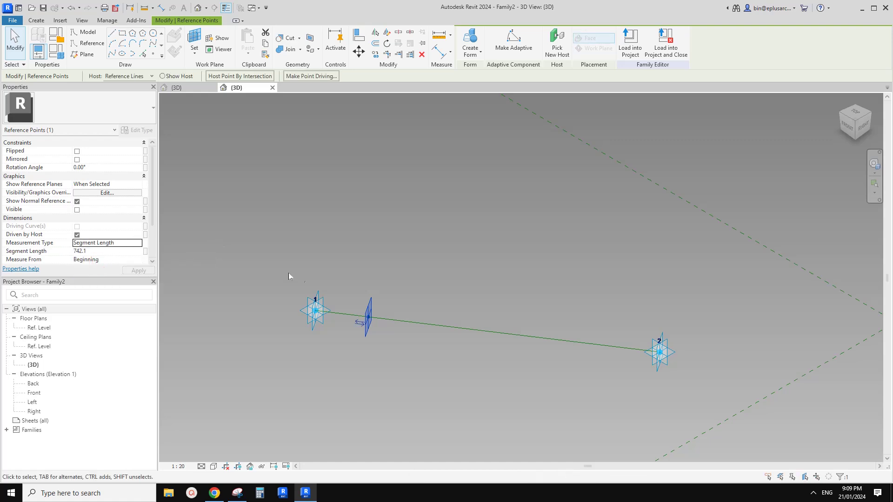
middle_click_drag(288, 273, 341, 315, "shift")
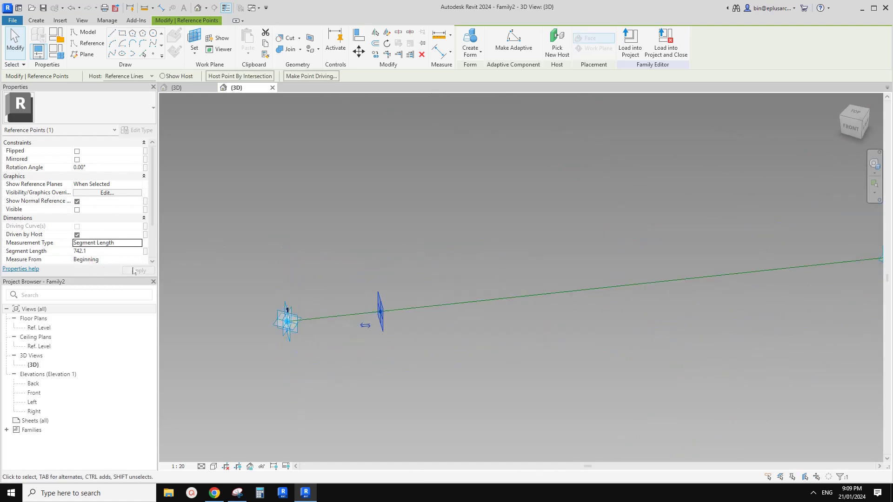
Step: Check the brick wall photo in the browser, return to Revit and set the hosted point's segment length to 240 mm
left_click(214, 493)
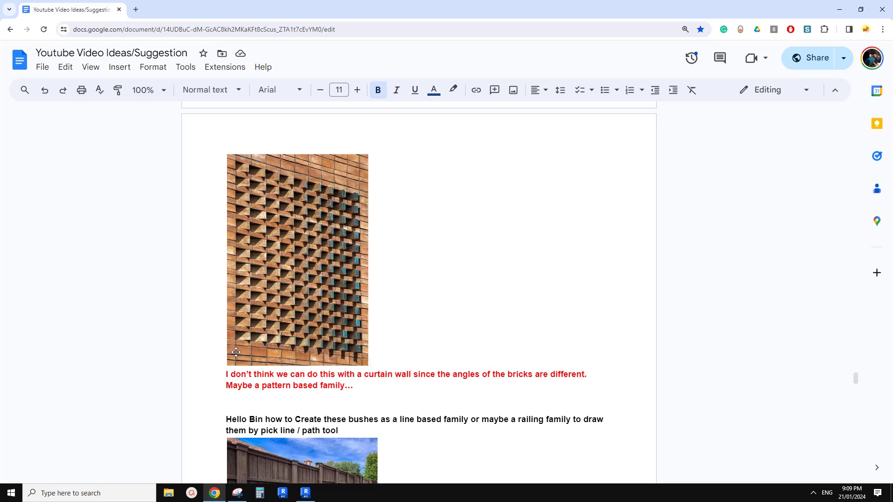
left_click(306, 493)
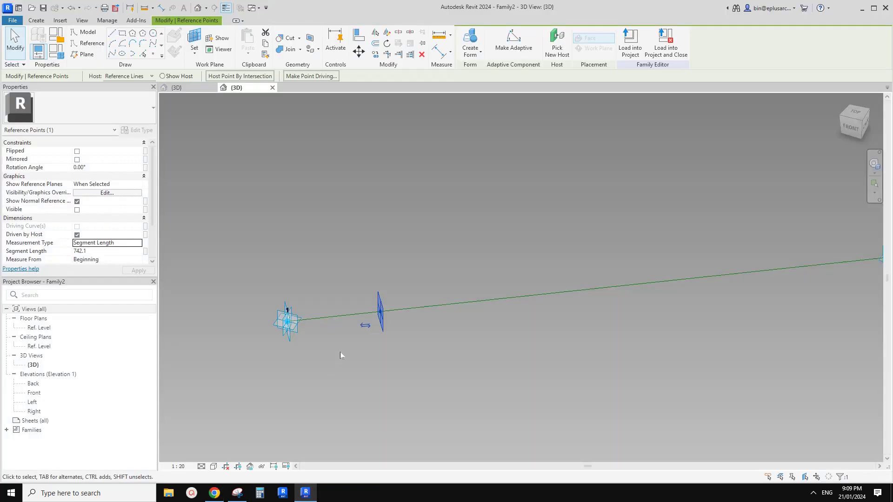
left_click(100, 252)
type("24")
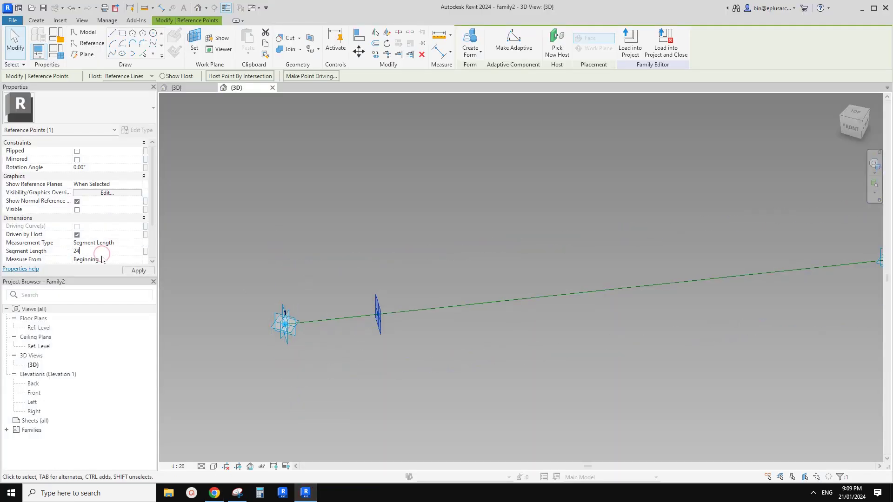
middle_click_drag(313, 257, 305, 260, "shift")
scroll(314, 327, "up", 2)
middle_click_drag(314, 327, 328, 242)
Step: Connect adaptive point 1 and the hosted point with a spline through points and convert it to a reference line
left_click(327, 237)
left_click_drag(215, 220, 434, 350)
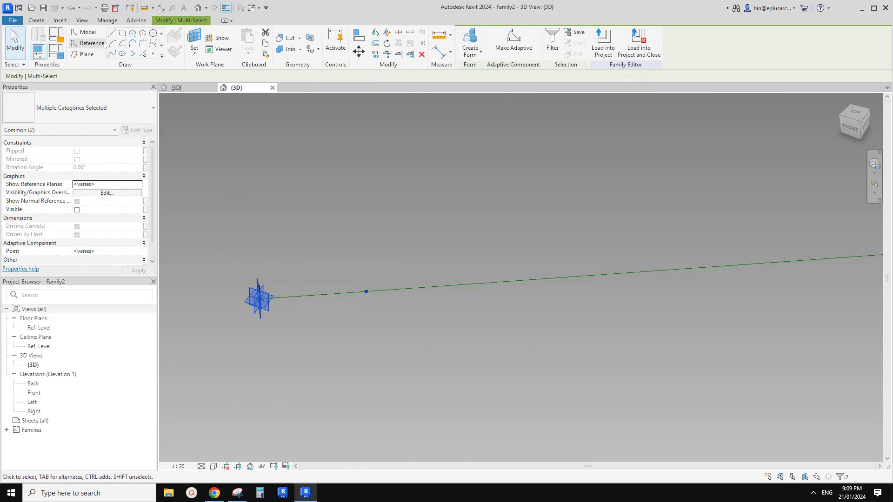
left_click(112, 53)
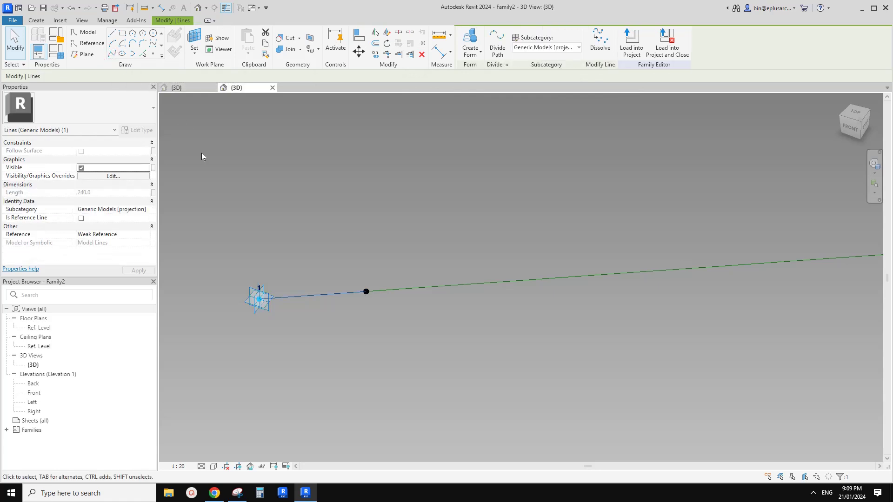
left_click(349, 218)
scroll(358, 194, "down", 1)
middle_click_drag(366, 197, 336, 225, "shift")
key("Tab")
middle_click_drag(415, 259, 349, 270, "shift")
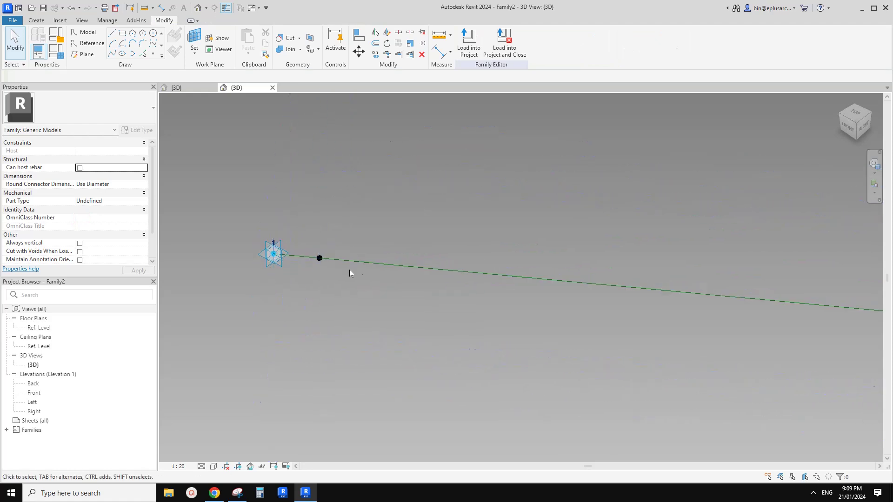
Step: Temporarily hide the long reference line between the two adaptive points
left_click(419, 269)
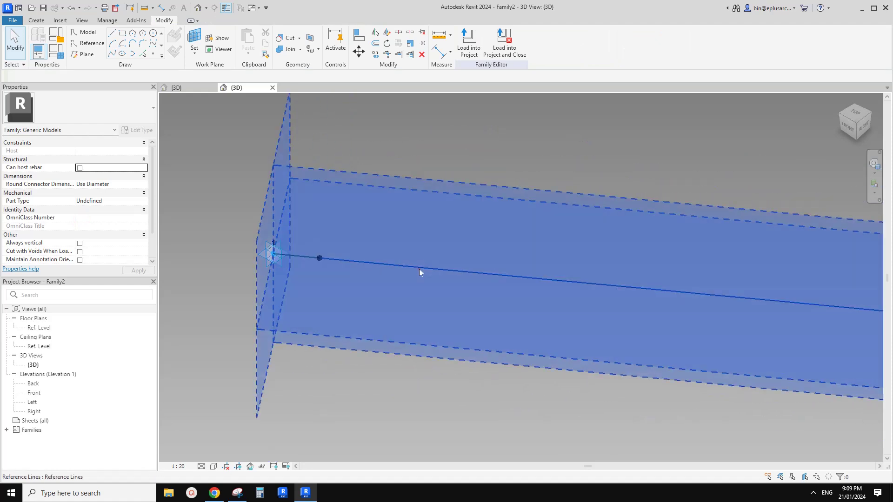
scroll(338, 238, "down", 3)
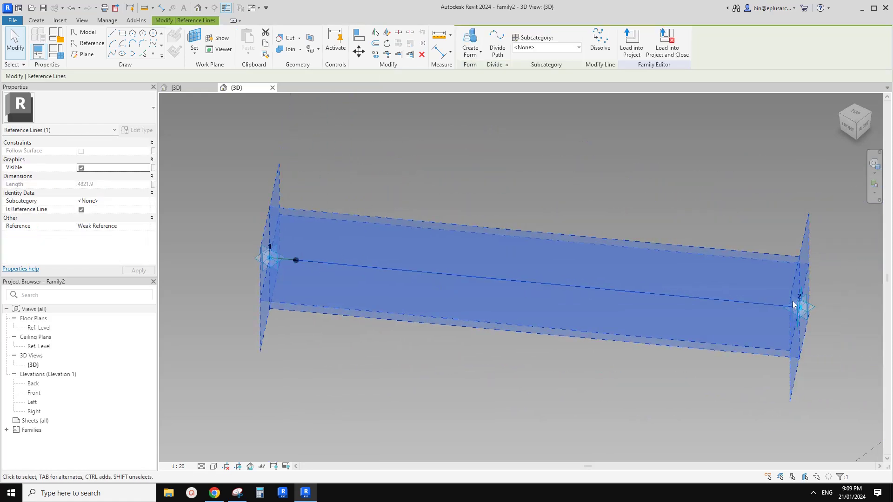
scroll(341, 264, "up", 3)
key("h")
key("h")
middle_click_drag(383, 283, 457, 272)
middle_click_drag(386, 266, 434, 268)
scroll(405, 267, "up", 3)
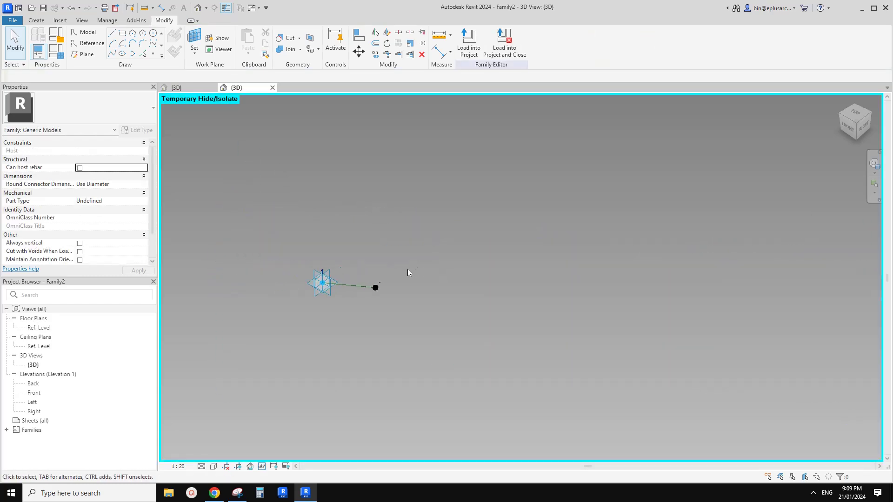
Step: Place a reference point at the midpoint of the short reference line
left_click(356, 286)
middle_click_drag(355, 285, 321, 291, "shift")
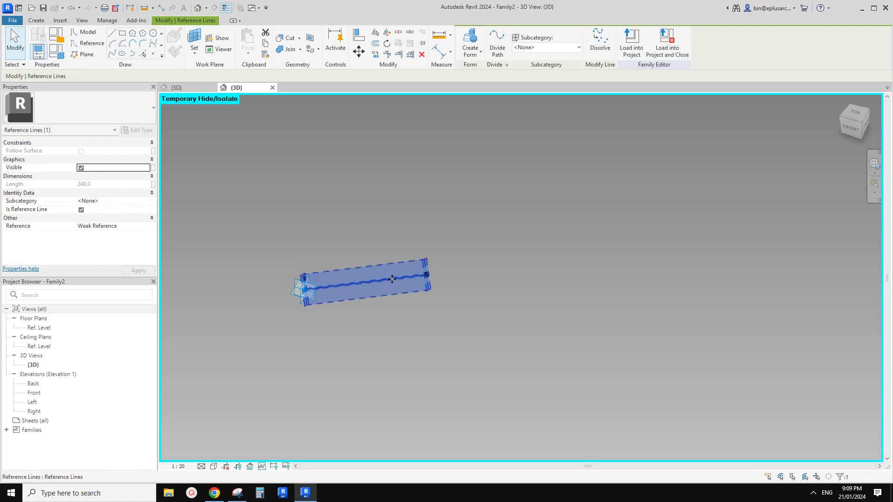
scroll(390, 282, "down", 1)
middle_click_drag(389, 283, 385, 297, "shift")
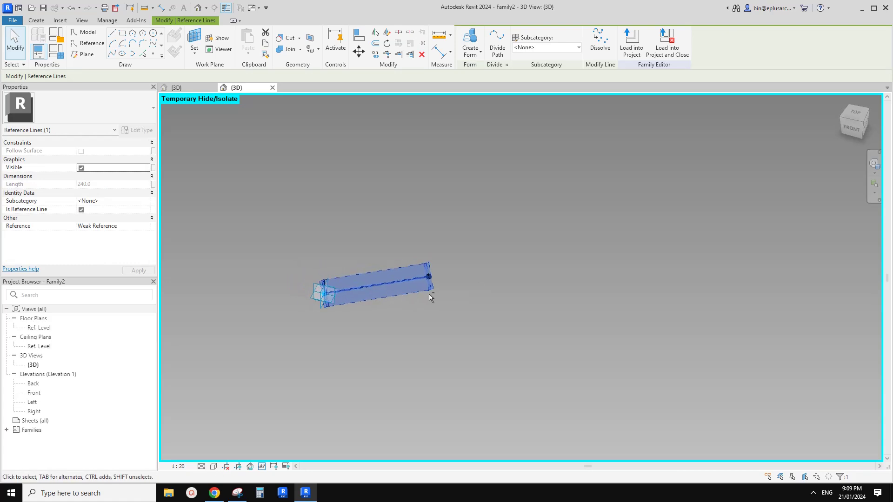
left_click(417, 304)
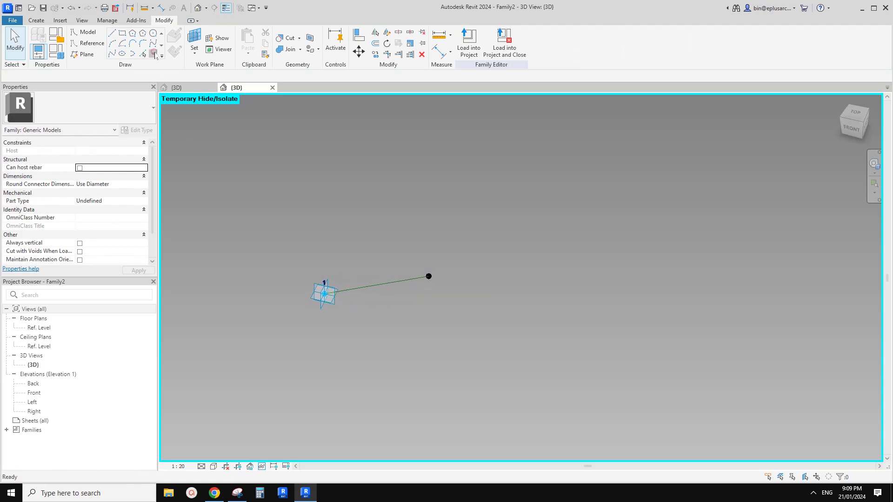
left_click(154, 54)
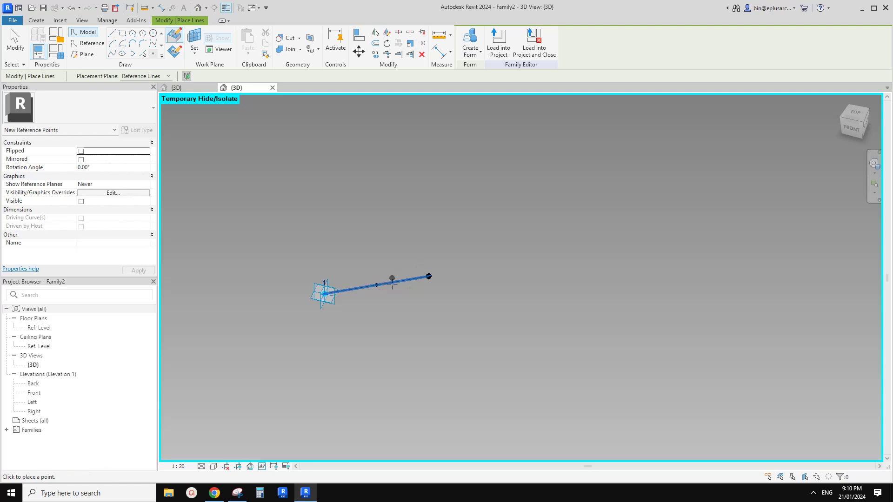
left_click(377, 285)
key("Escape")
key("Escape")
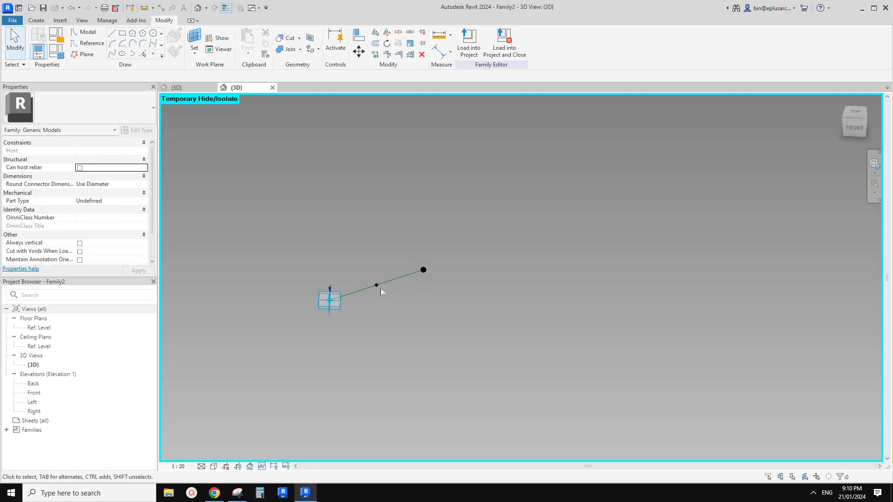
Step: Examine the midpoint's reference plane and its orientation relative to the short reference line
left_click(378, 286)
mouse_move(378, 286)
middle_mouse_down("shift")
mouse_move(450, 245)
mouse_move(393, 286)
middle_mouse_up("shift")
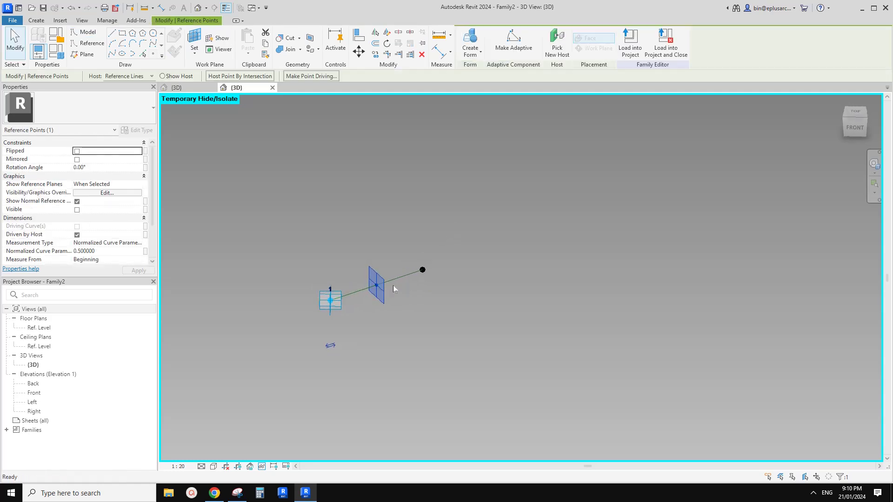
left_click(423, 302)
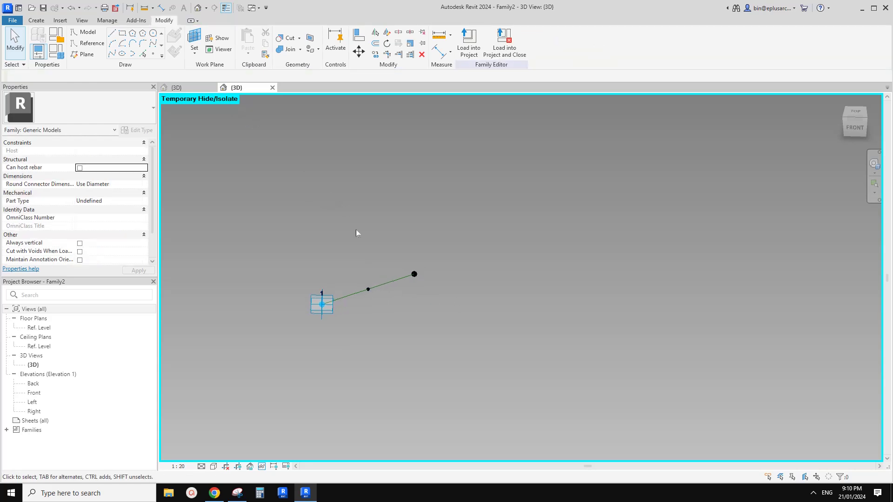
left_click(369, 290)
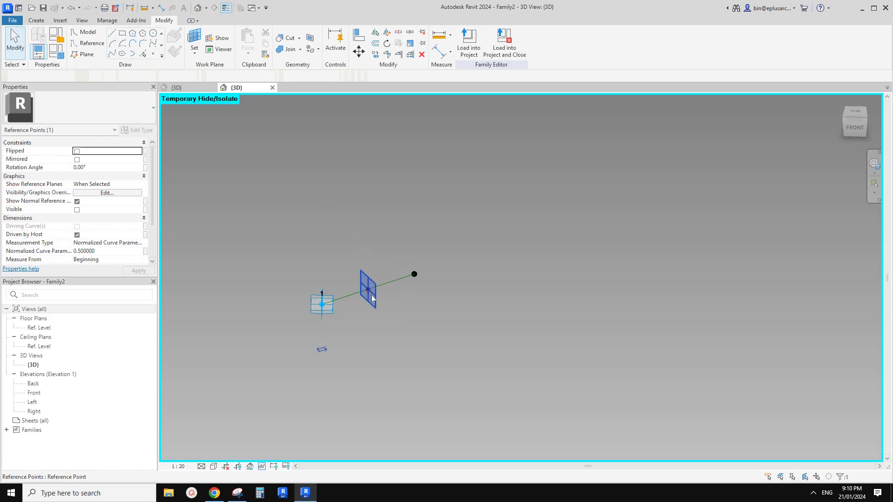
left_click(367, 306)
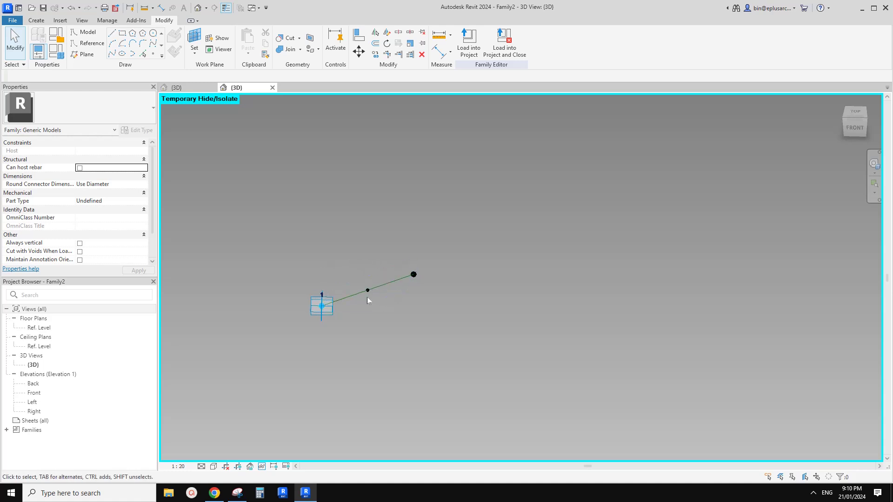
middle_click_drag(379, 286, 343, 279, "shift")
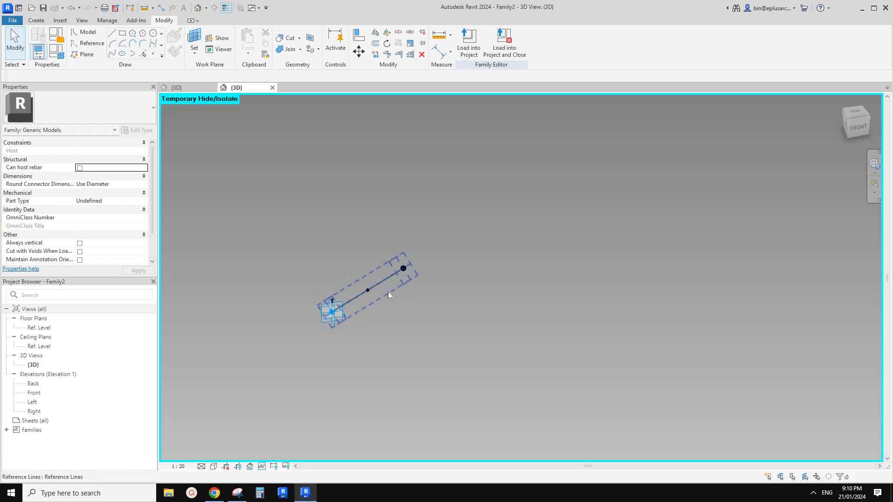
middle_click_drag(370, 284, 339, 279, "shift")
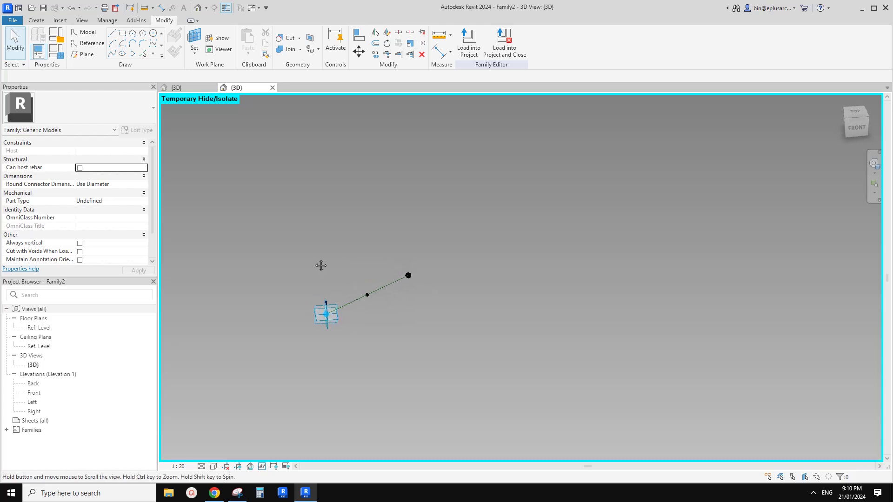
Step: Set the midpoint's horizontal reference plane as the work plane and place a second reference point on the midpoint
left_click(152, 55)
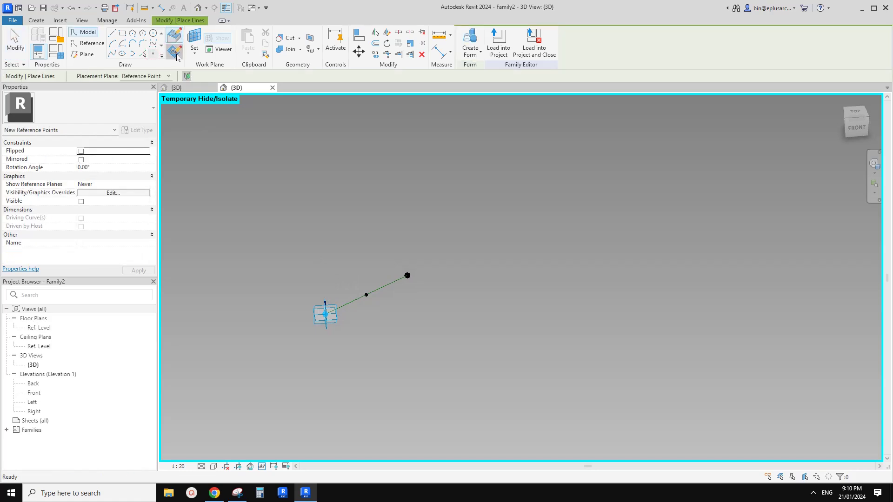
left_click(194, 47)
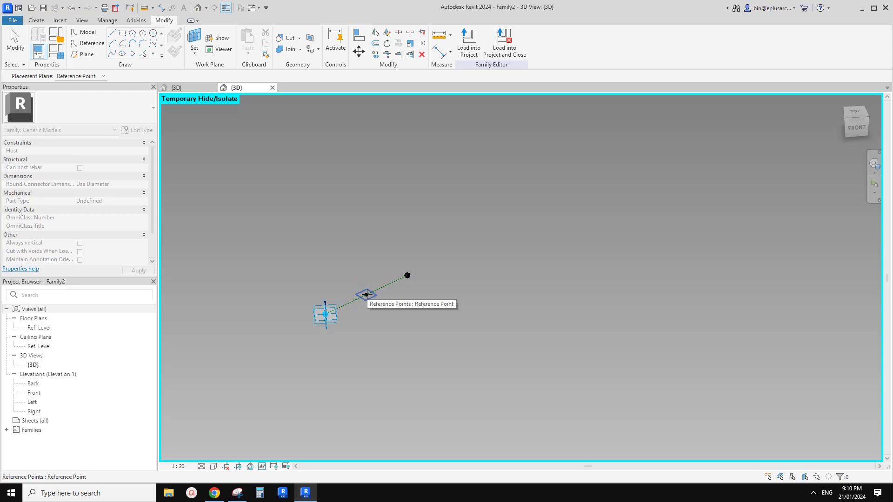
left_click(366, 294)
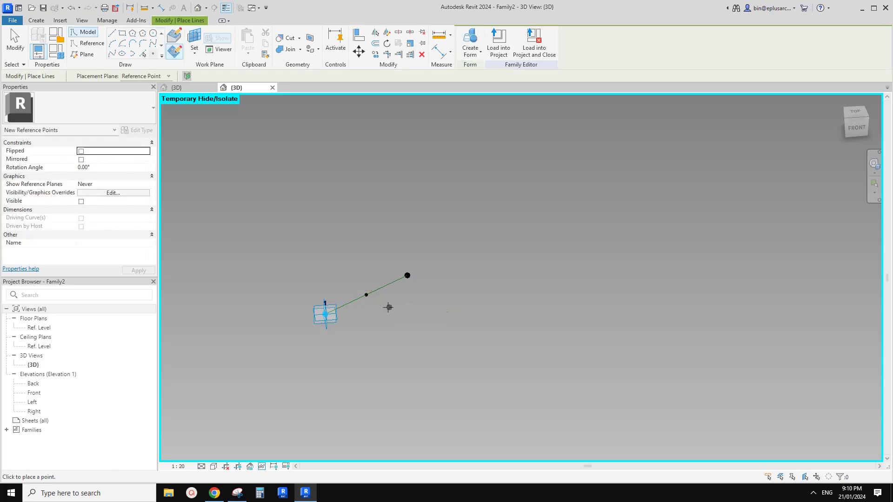
left_click(378, 305)
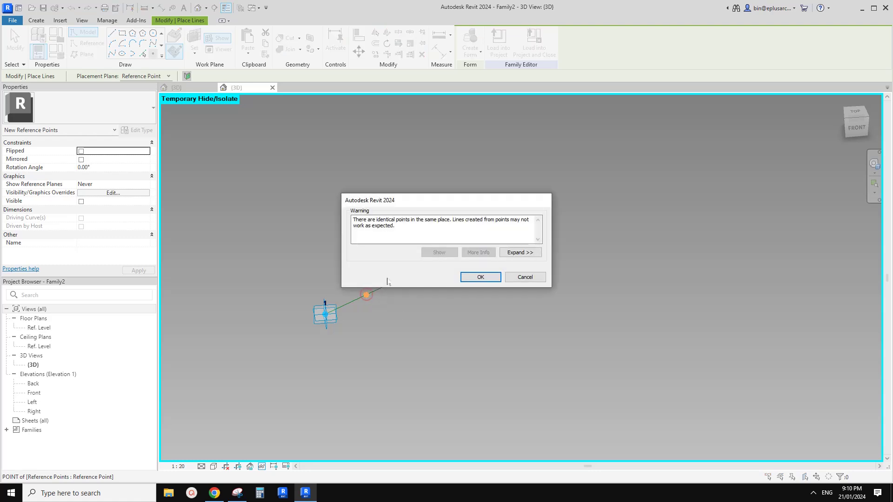
left_click(481, 277)
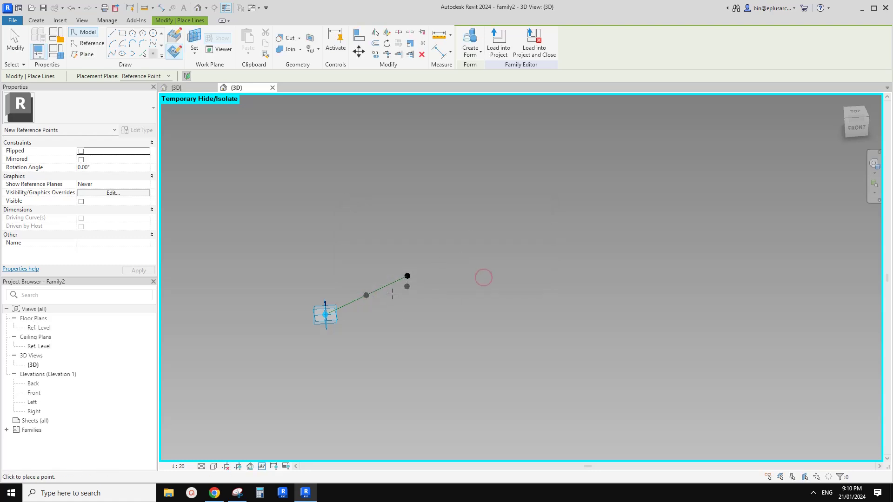
key("Escape")
key("Escape")
Step: Set the new midpoint reference point to always show its reference planes
left_click(366, 296)
mouse_move(403, 319)
middle_mouse_down("shift")
mouse_move(409, 302)
mouse_move(371, 241)
mouse_move(417, 313)
mouse_move(404, 314)
middle_mouse_up("shift")
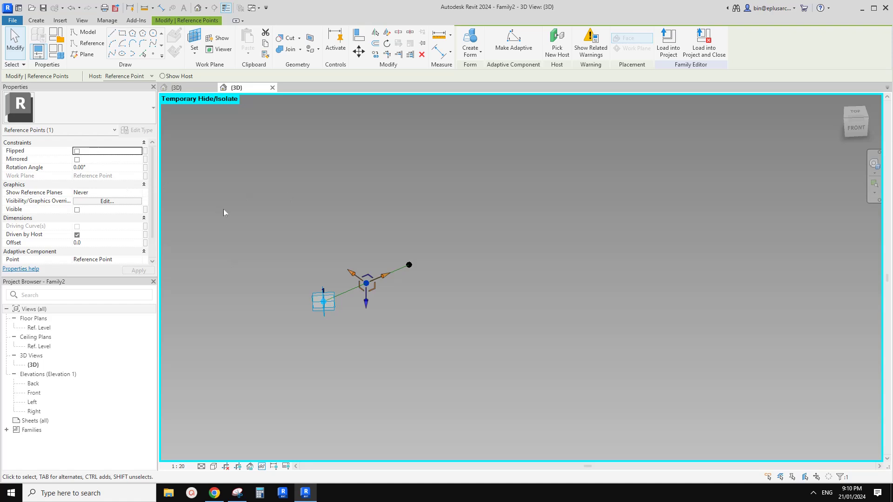
left_click(138, 192)
left_click(138, 192)
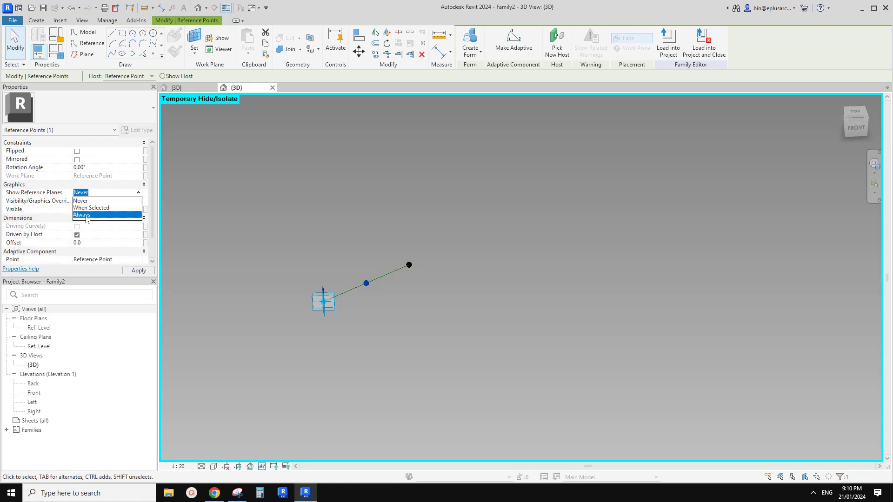
left_click(95, 215)
left_click(464, 222)
scroll(381, 286, "up", 2)
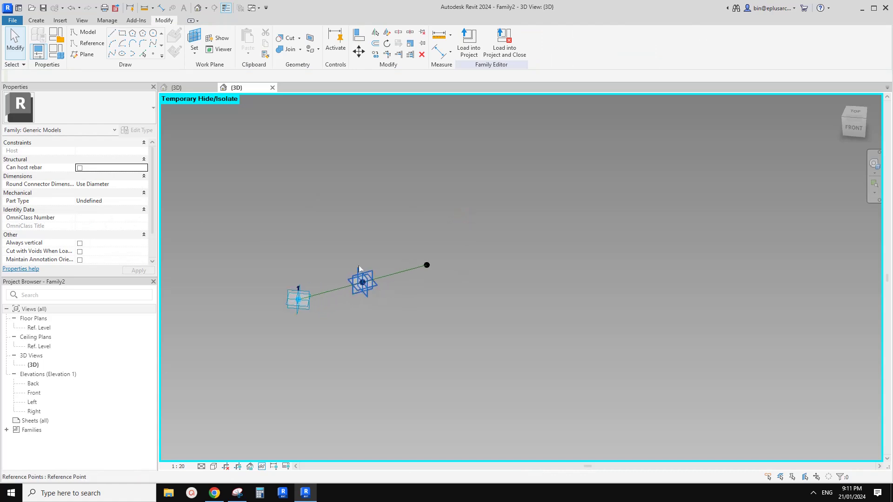
mouse_move(395, 205)
middle_mouse_down("shift")
mouse_move(399, 195)
mouse_move(388, 201)
middle_mouse_up("shift")
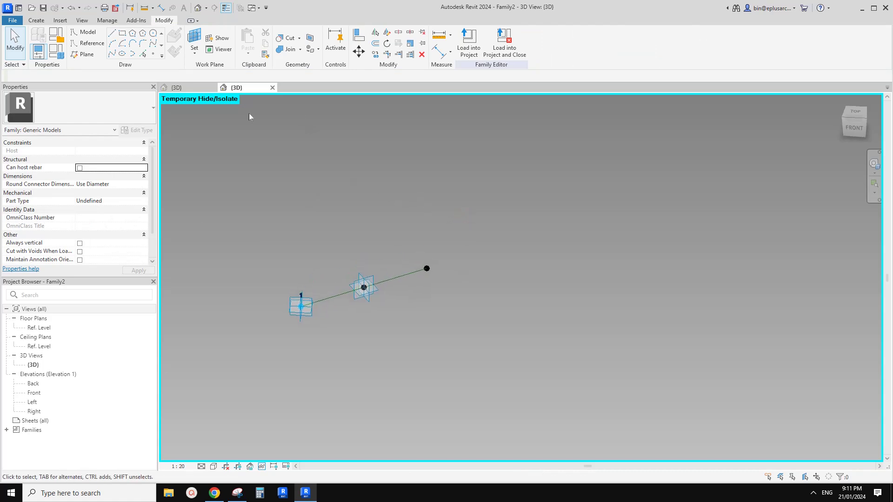
Step: Switch to the brick family Family1 and load it into Family2
left_click(198, 89)
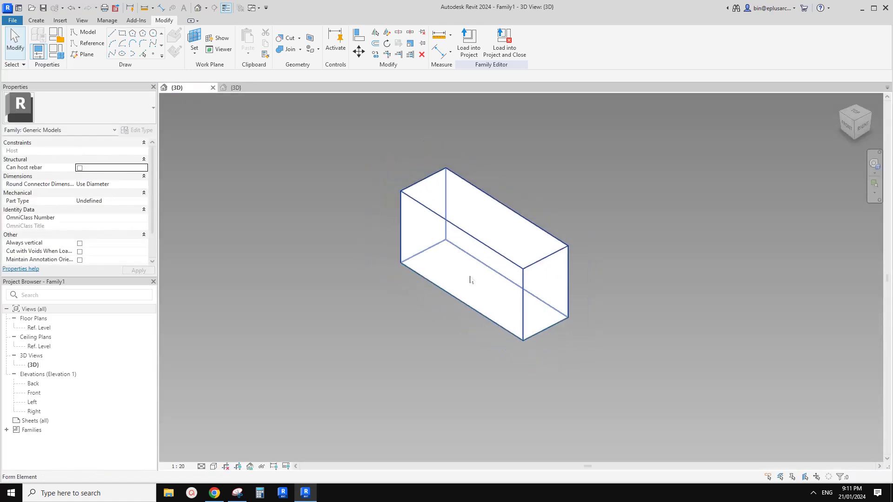
left_click(469, 279)
middle_click_drag(443, 217, 467, 275, "shift")
middle_click_drag(436, 215, 504, 225, "shift")
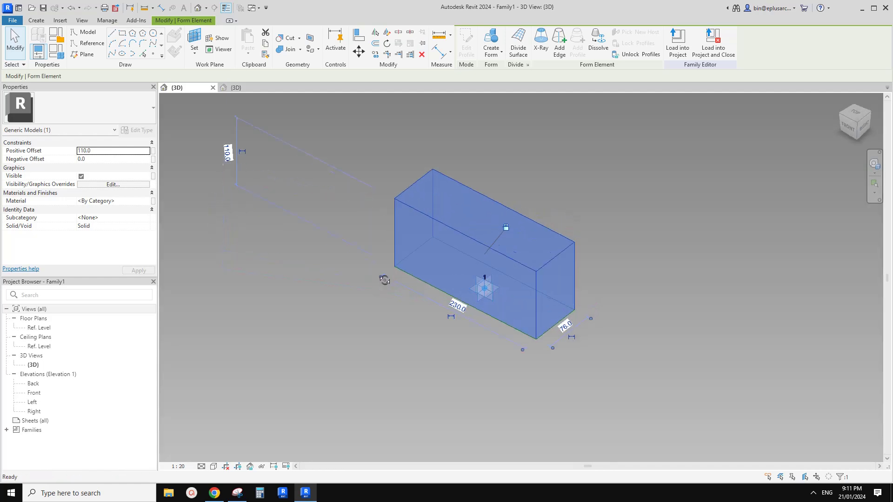
left_click(677, 44)
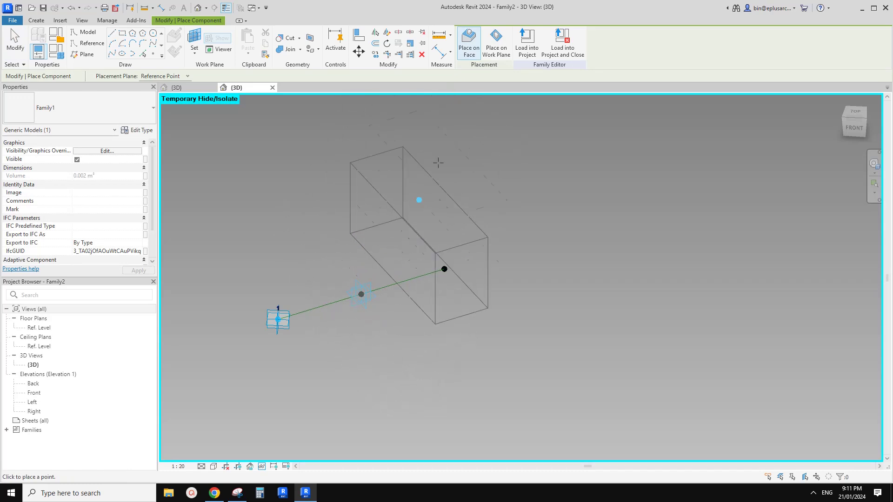
Step: Place one Family1 brick on a picked work plane of the midpoint reference point, hosted at that point
left_click(501, 42)
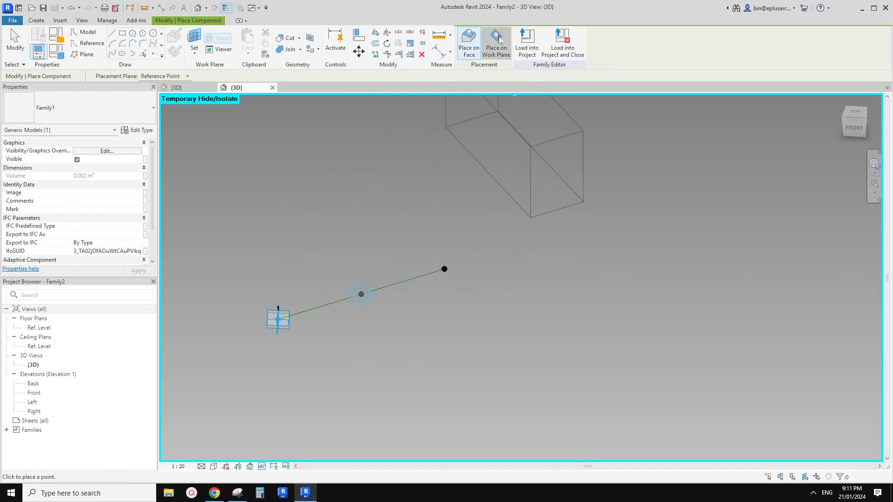
left_click(163, 76)
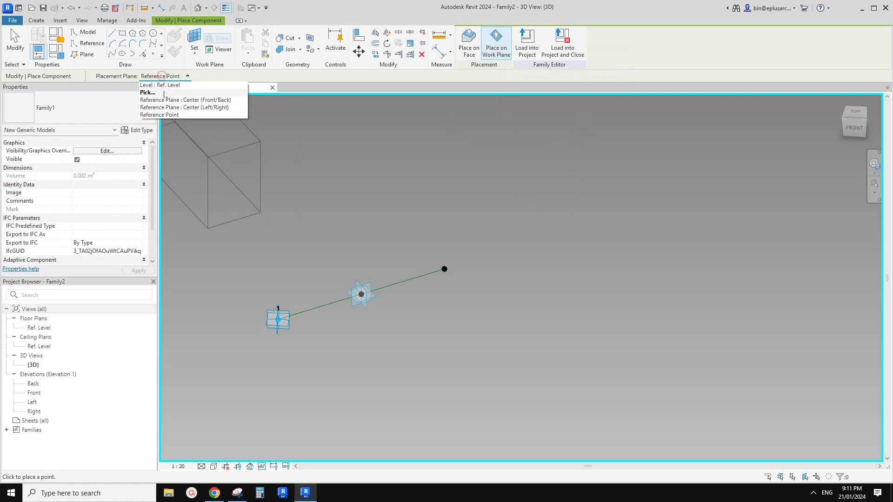
left_click(154, 93)
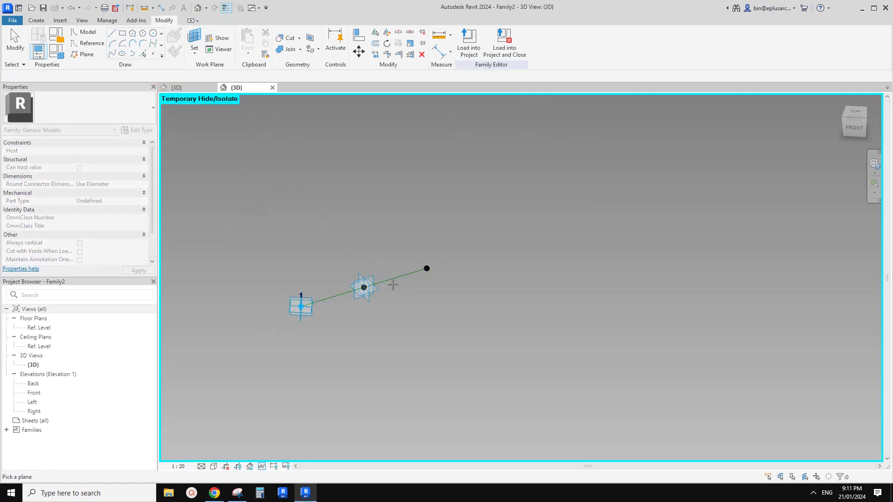
left_click(378, 290)
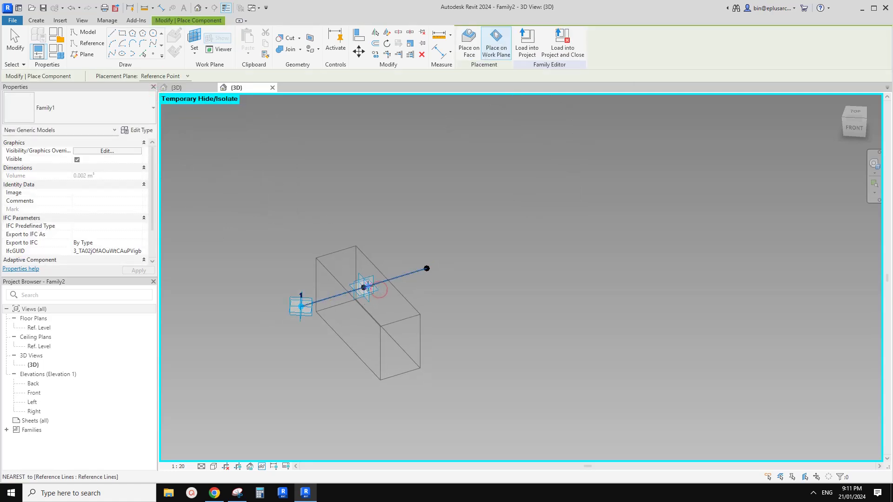
left_click(363, 287)
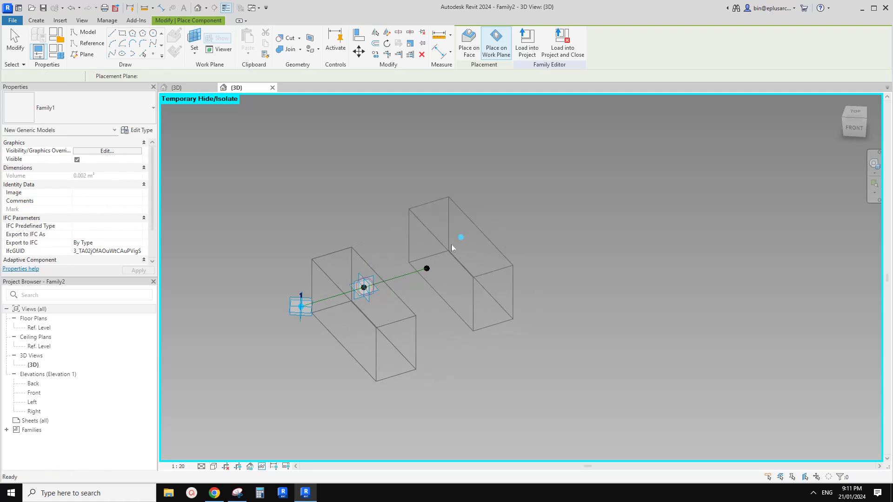
key("Escape")
left_click(405, 343)
Step: Compare the placed brick's position and orientation with the original form in Family1
mouse_move(405, 343)
middle_mouse_down("shift")
mouse_move(393, 207)
mouse_move(404, 329)
middle_mouse_up("shift")
scroll(372, 269, "down", 1)
middle_click_drag(372, 269, 397, 272)
left_click(397, 271)
left_click(401, 169)
middle_click_drag(422, 207, 523, 268)
middle_click_drag(523, 268, 370, 345, "shift")
left_click(486, 260)
middle_click_drag(370, 345, 408, 298, "shift")
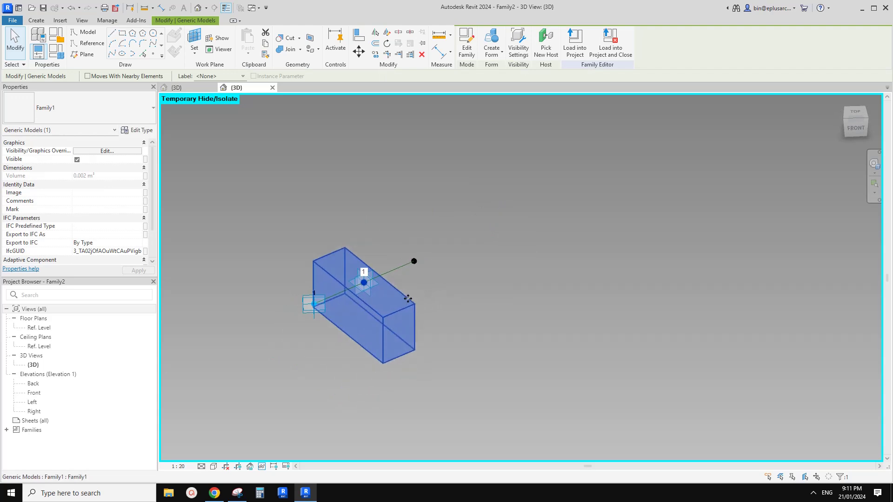
left_click(193, 87)
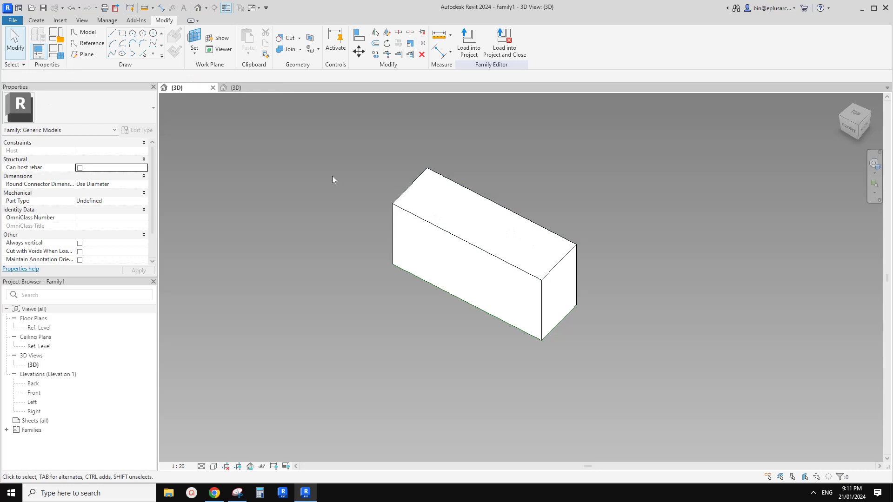
left_click(237, 88)
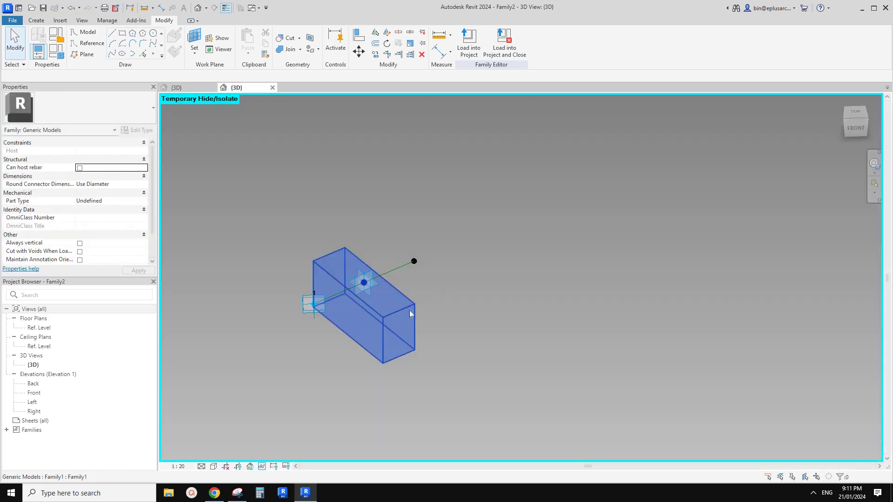
Step: Enable the Flip option on the placed brick and check its new orientation
left_click(403, 311)
scroll(46, 240, "down", 2)
left_click(77, 235)
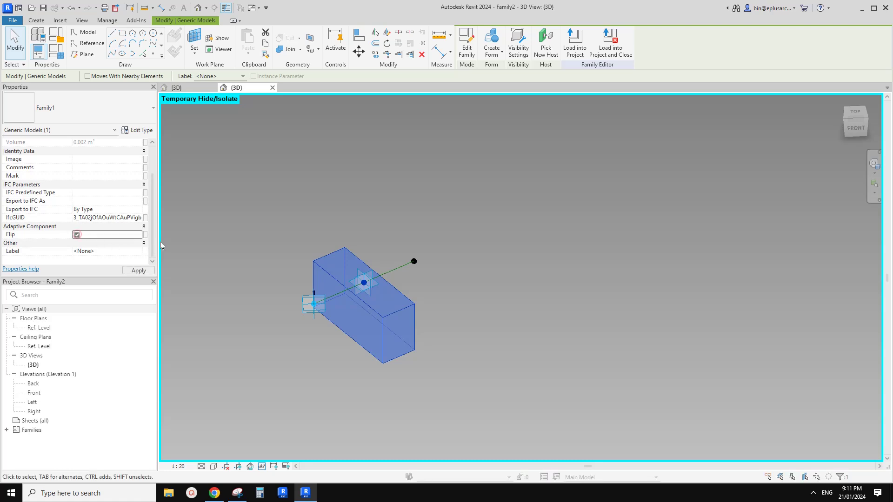
left_click(227, 206)
left_click(372, 255)
middle_click_drag(372, 255, 420, 255, "shift")
left_click(366, 236)
scroll(373, 237, "up", 2)
key("Escape")
scroll(415, 234, "up", 1)
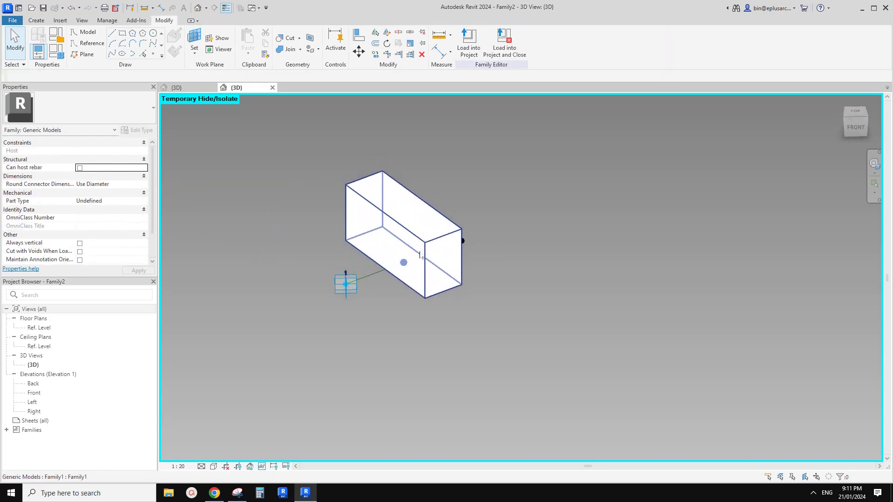
Step: Temporarily hide the brick to expose the midpoint reference point
left_click(404, 255)
scroll(397, 250, "up", 2)
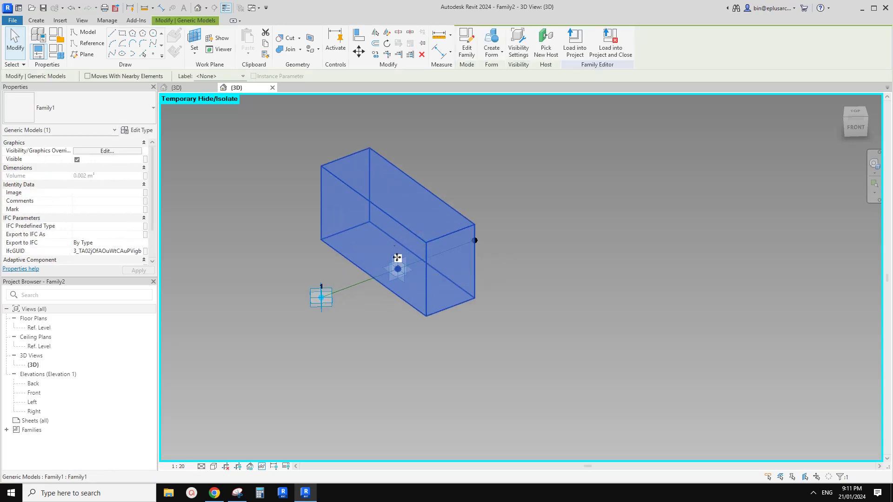
middle_click_drag(397, 258, 394, 265)
key("h")
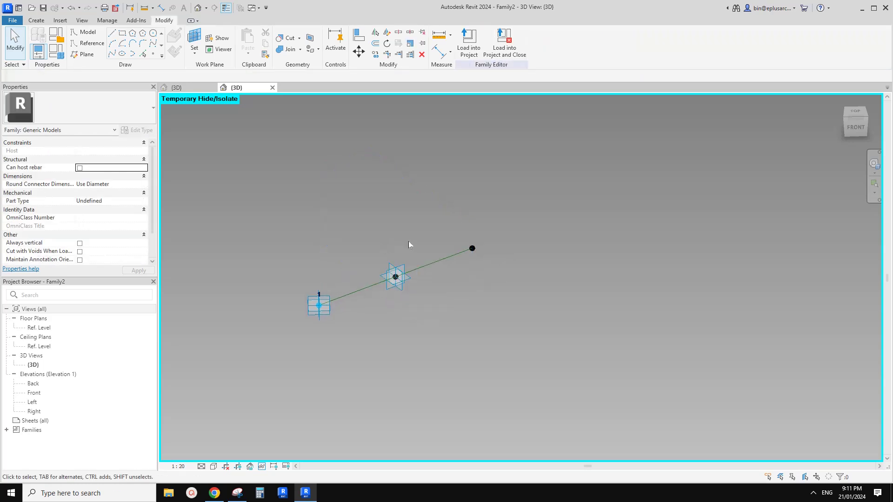
Step: Associate the midpoint reference point's Rotation Angle with a new instance family parameter named a
left_click(404, 267)
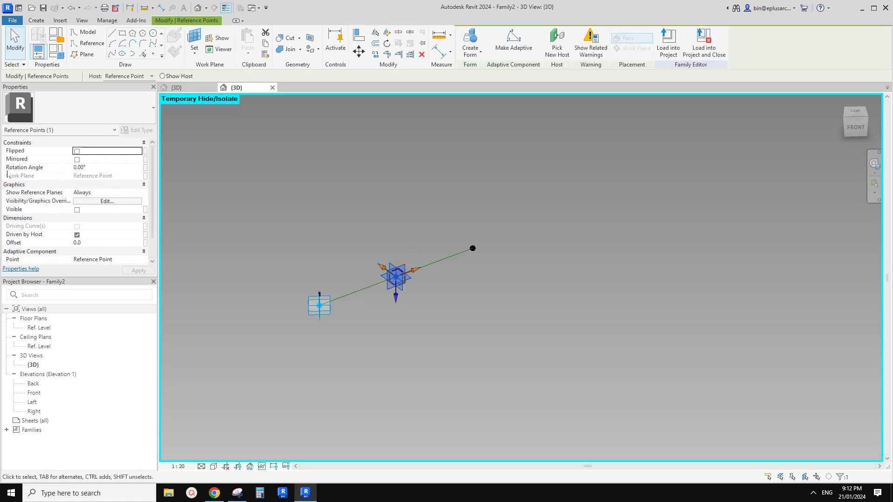
left_click(146, 167)
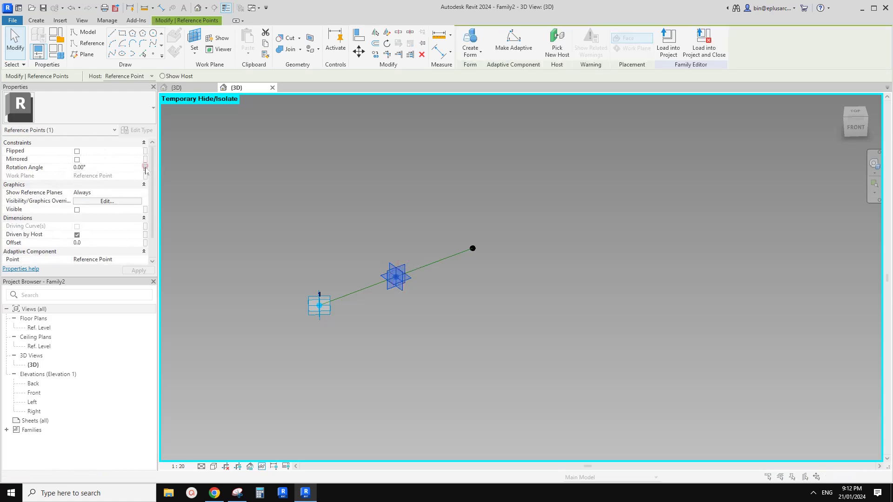
left_click(336, 310)
type("a")
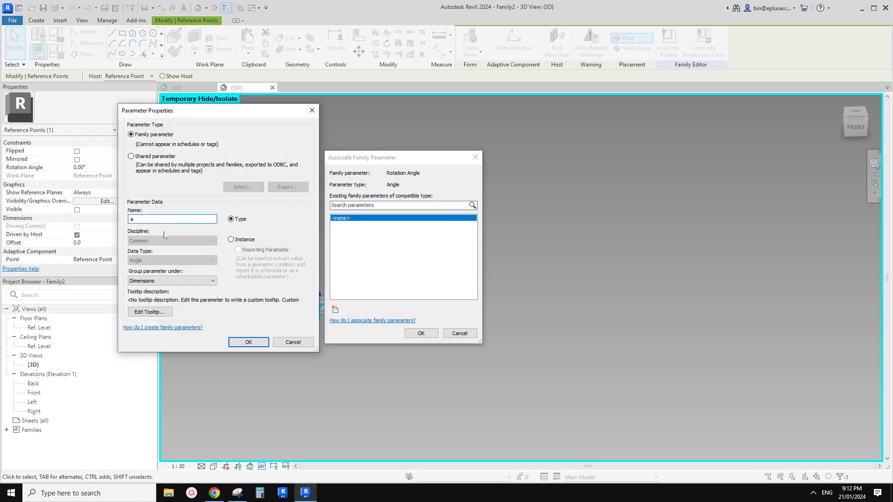
left_click(251, 341)
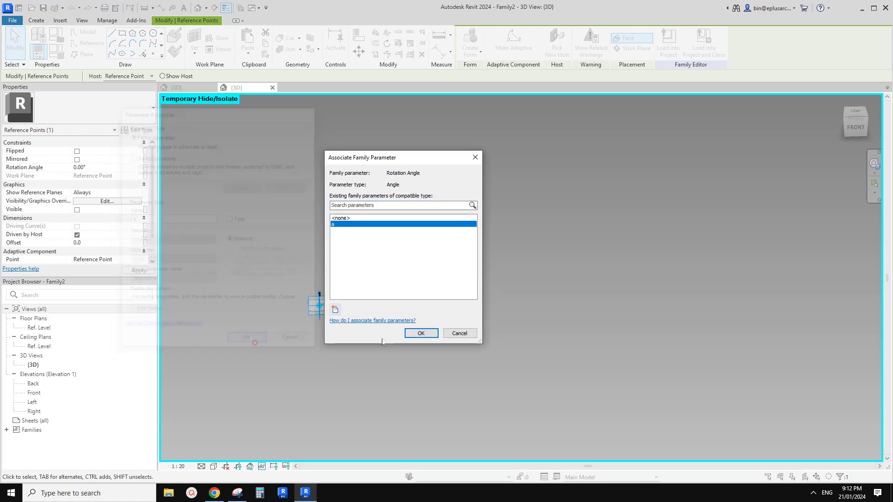
left_click(421, 334)
Step: Reset the temporary hide to bring back the brick and the long reference line
middle_click_drag(425, 335, 413, 314, "shift")
left_click(409, 318)
key("h")
key("r")
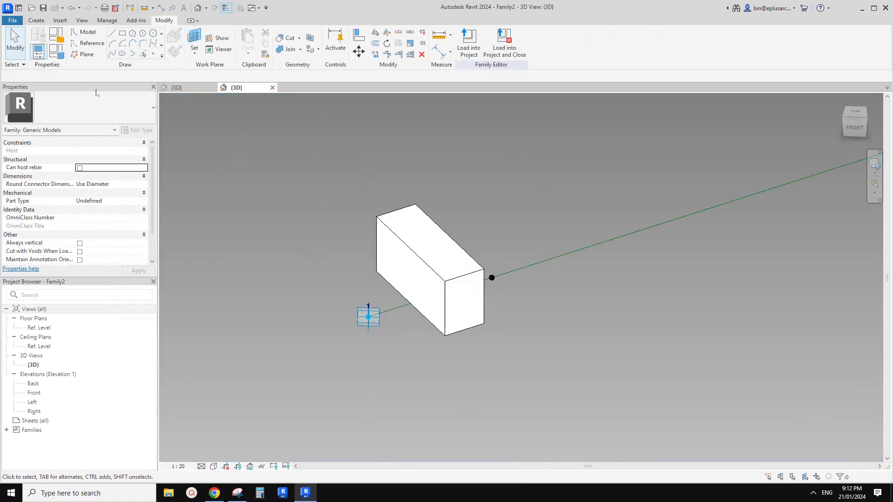
Step: Test the brick's rotation by applying 34° and a second angle to parameter a in the family types
left_click(40, 52)
left_click(40, 52)
left_click(56, 51)
left_click(149, 187)
type("34")
left_click(309, 338)
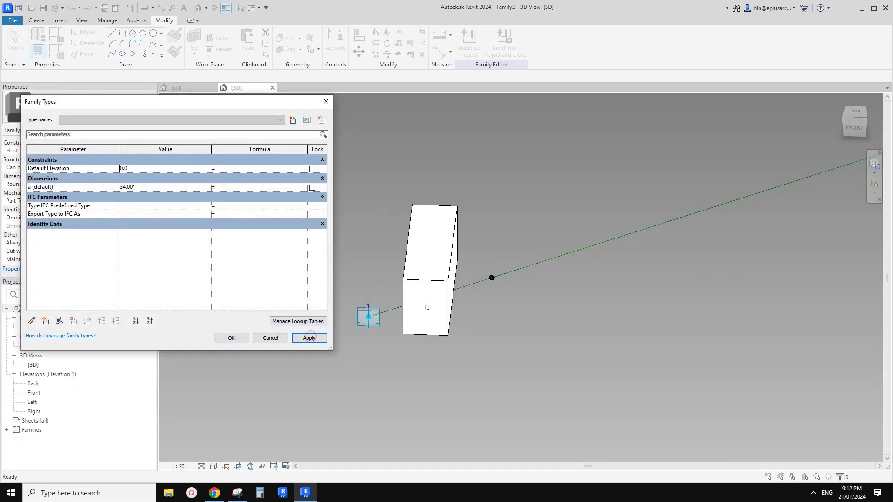
left_click(158, 189)
left_click(315, 339)
left_click(230, 338)
Step: Move adaptive point 2 closer to the brick along the long reference line
middle_click_drag(534, 325, 526, 335)
scroll(474, 309, "down", 1)
middle_click_drag(475, 309, 448, 303)
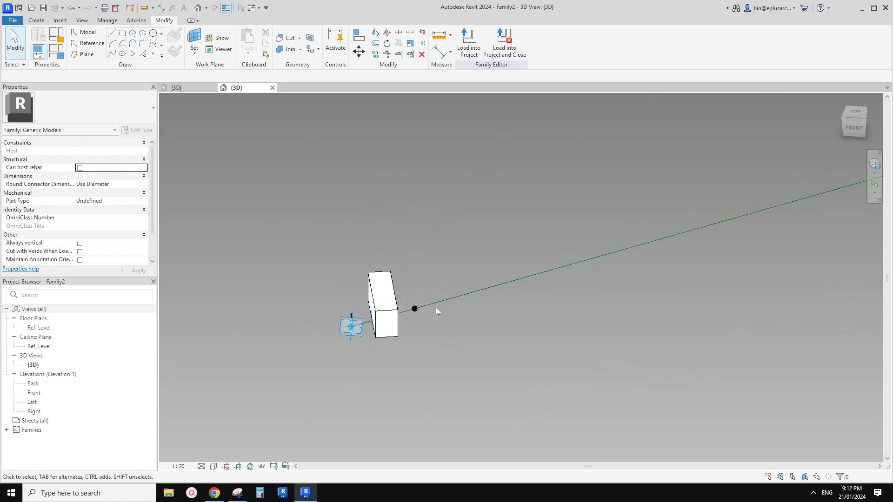
key("Tab")
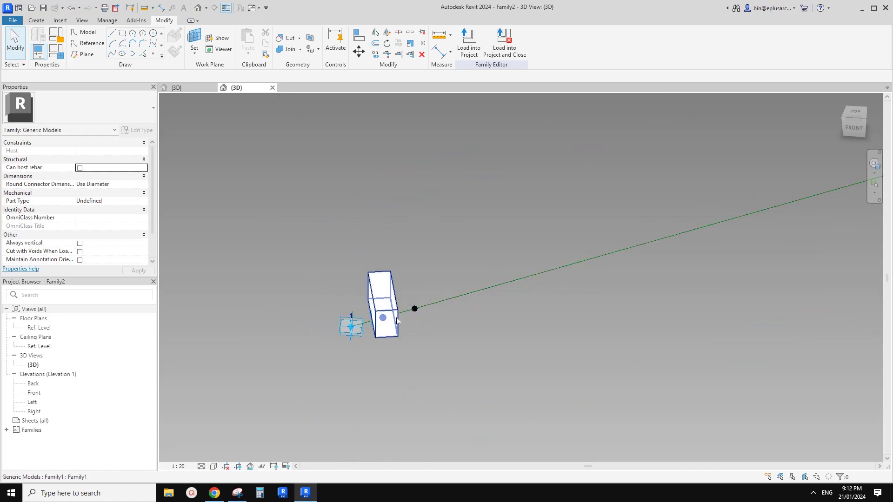
mouse_move(392, 321)
middle_mouse_down("shift")
mouse_move(408, 322)
mouse_move(381, 325)
mouse_move(402, 316)
middle_mouse_up("shift")
middle_click_drag(372, 347, 429, 341, "shift")
left_click_drag(786, 216, 530, 283)
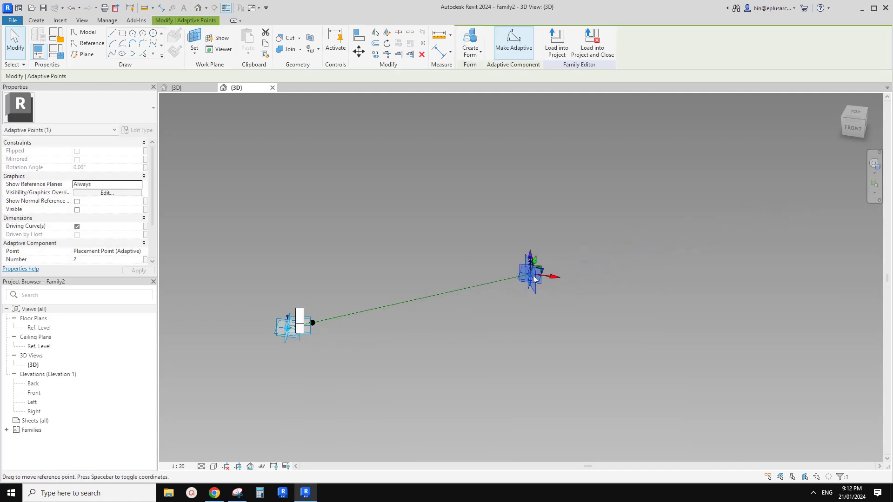
scroll(430, 313, "up", 2)
mouse_move(463, 294)
middle_mouse_down()
mouse_move(479, 291)
mouse_move(471, 290)
middle_mouse_up()
scroll(351, 317, "up", 4)
middle_click_drag(338, 330, 392, 297, "shift")
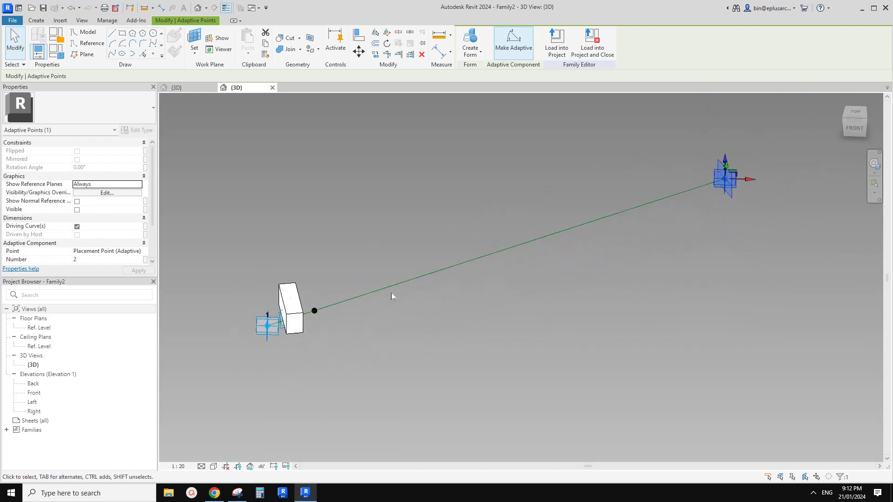
Step: Place an aligned dimension between adaptive points 1 and 2, offset below the long reference line
left_click(200, 41)
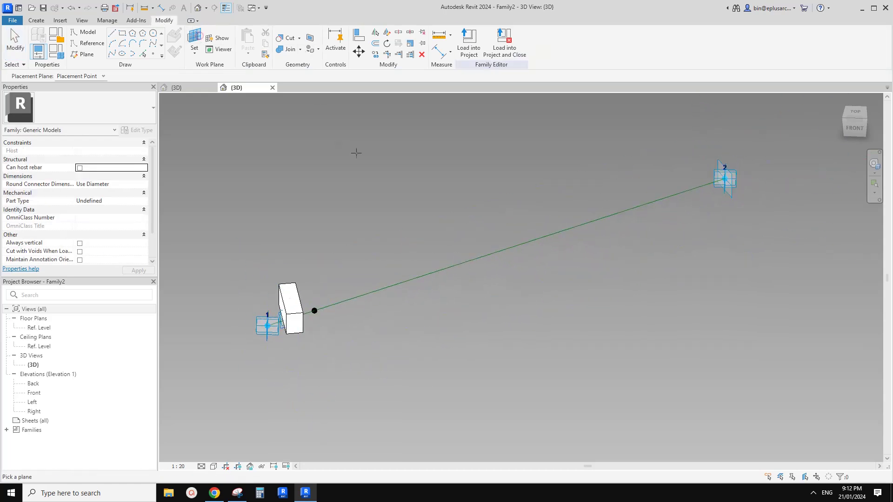
left_click(473, 260)
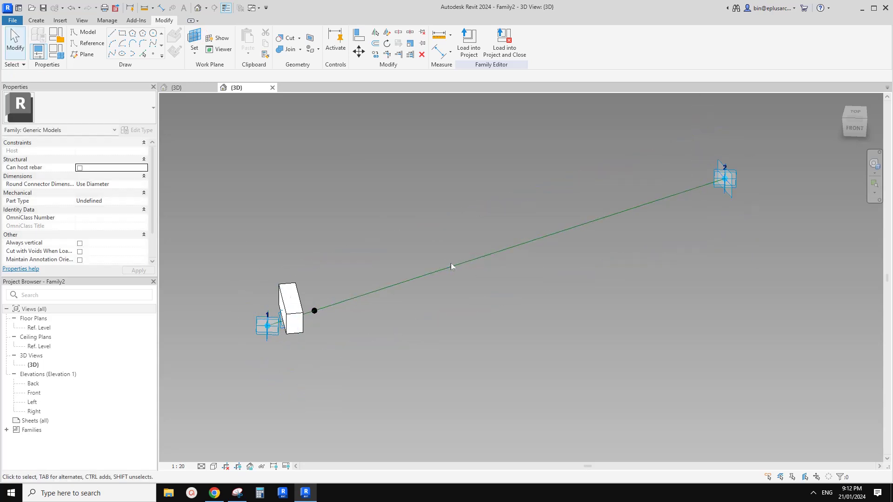
key("d")
middle_click_drag(477, 266, 407, 277)
key("i")
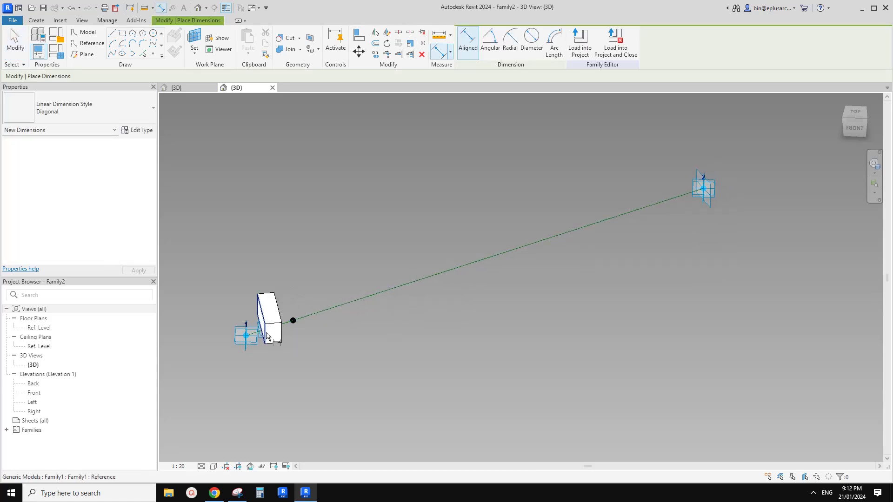
left_click(246, 336)
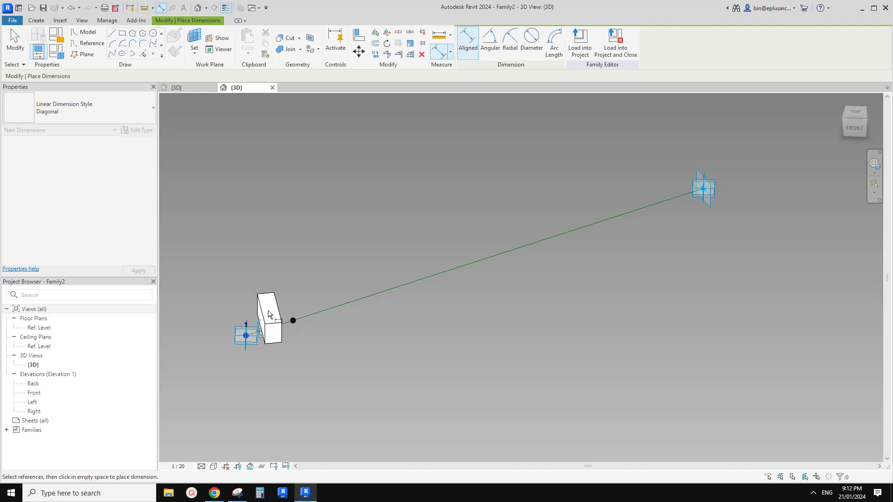
left_click(703, 189)
left_click(541, 305)
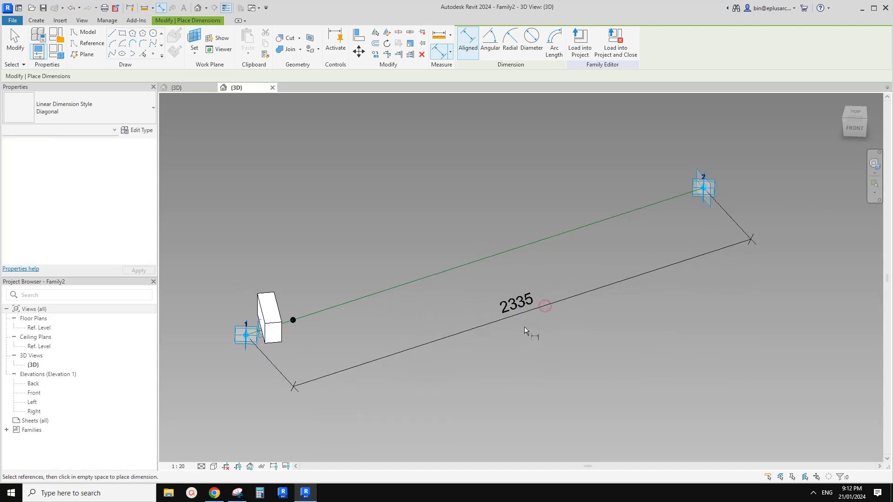
key("Escape")
Step: Label the dimension between the adaptive points with a new instance reporting parameter named rp
left_click(515, 309)
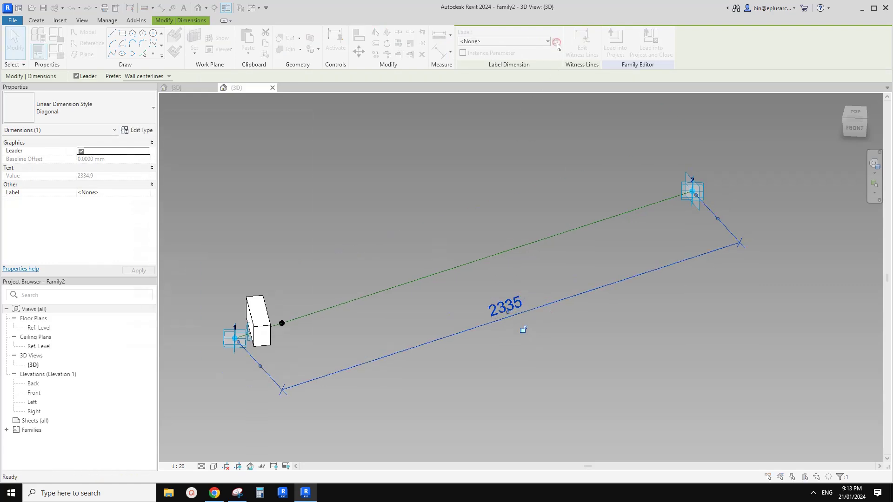
left_click(555, 43)
left_click(178, 219)
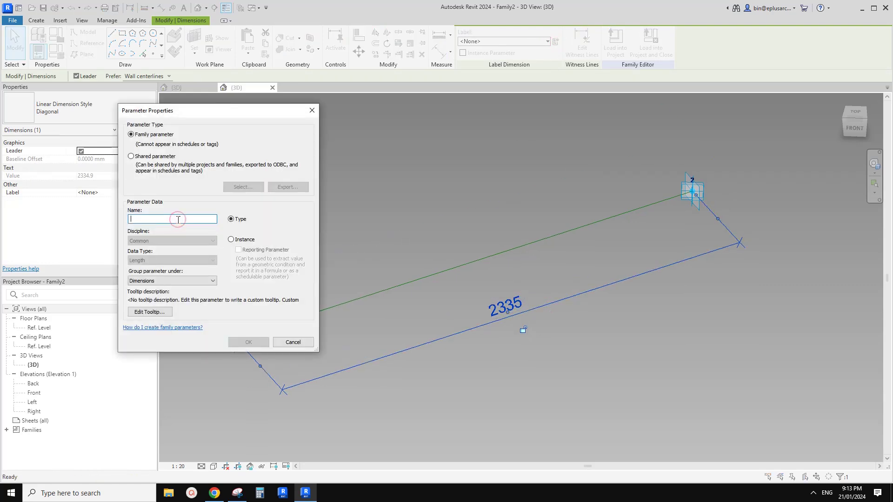
type("rp")
left_click(235, 239)
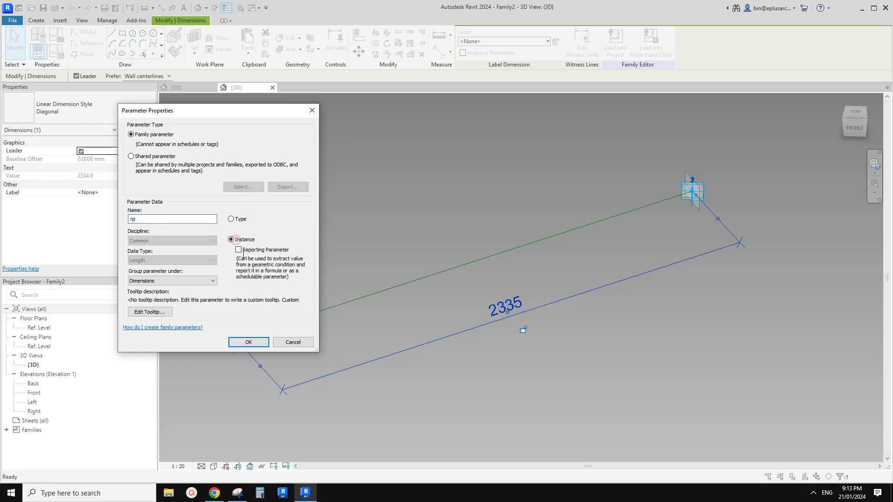
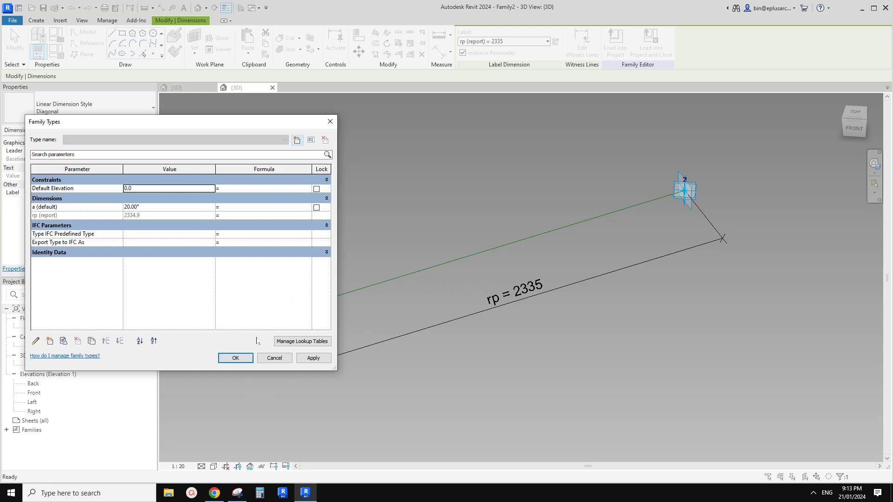
Step: Add an instance length parameter named n in the family types and set its value to 3000
left_click_drag(191, 128, 214, 124)
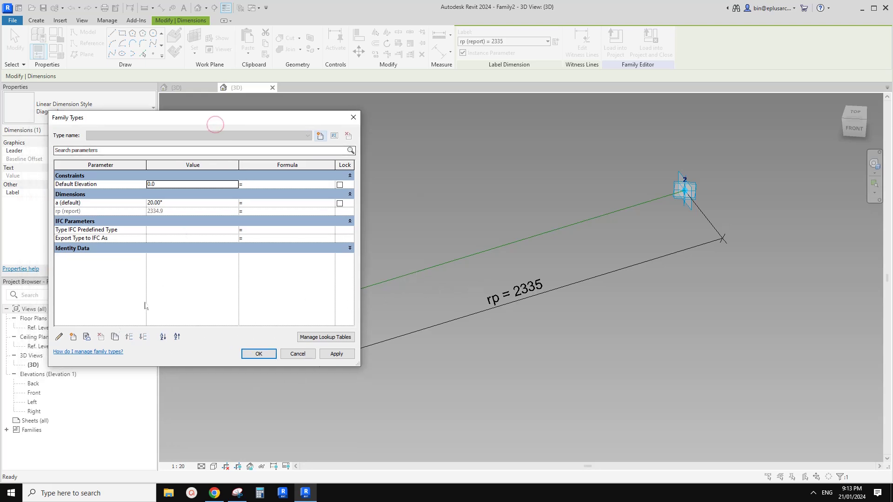
left_click(73, 337)
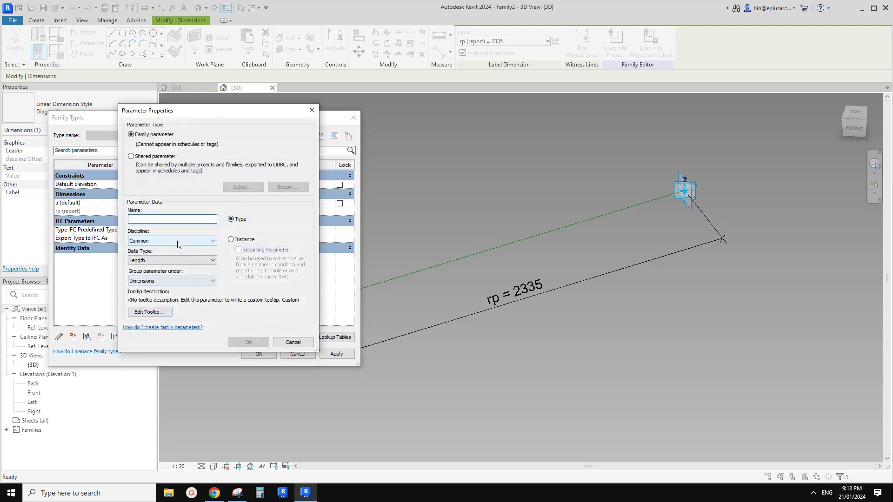
type("n")
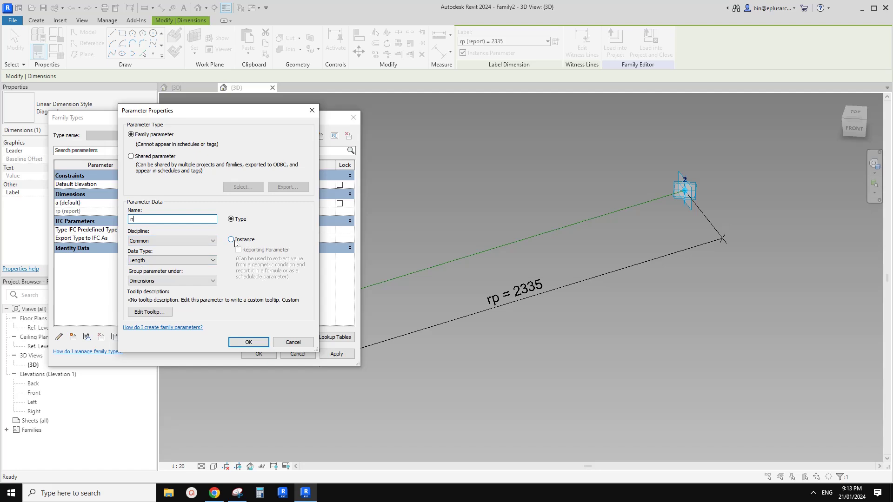
left_click(231, 239)
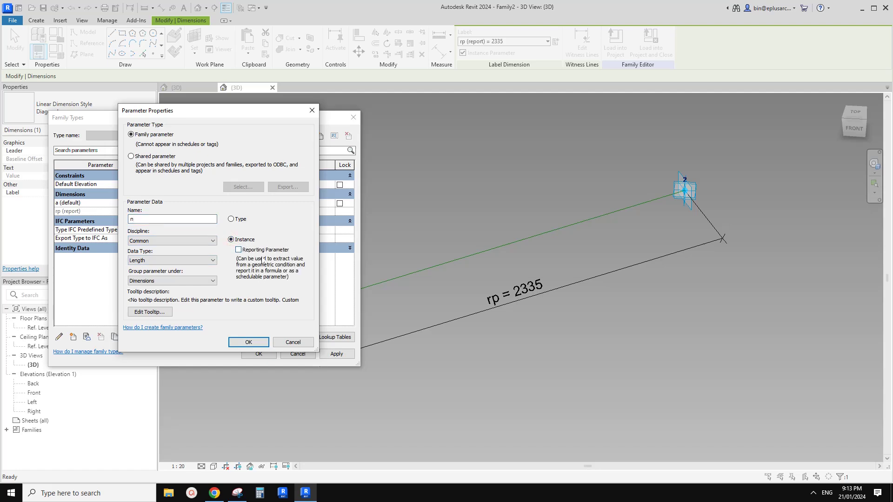
left_click(249, 342)
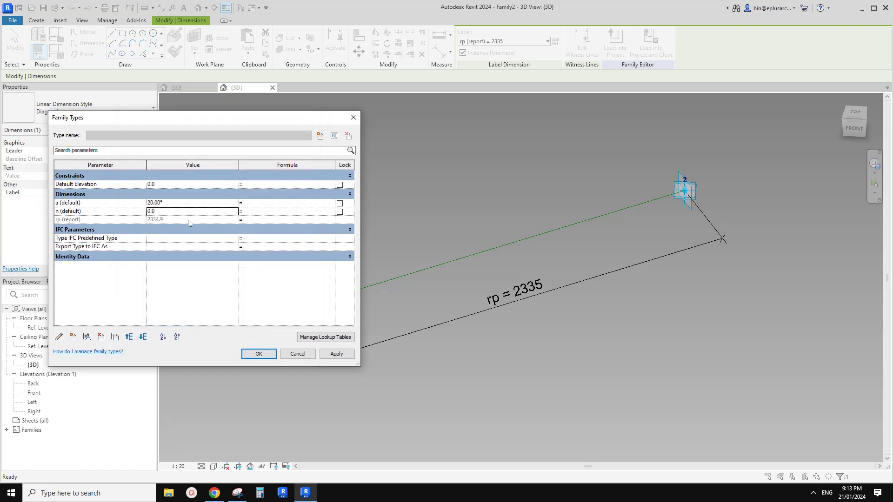
double_click(156, 213)
Step: Drive parameter a with the formula asin(rp / n) and apply it to the family
left_click(196, 203)
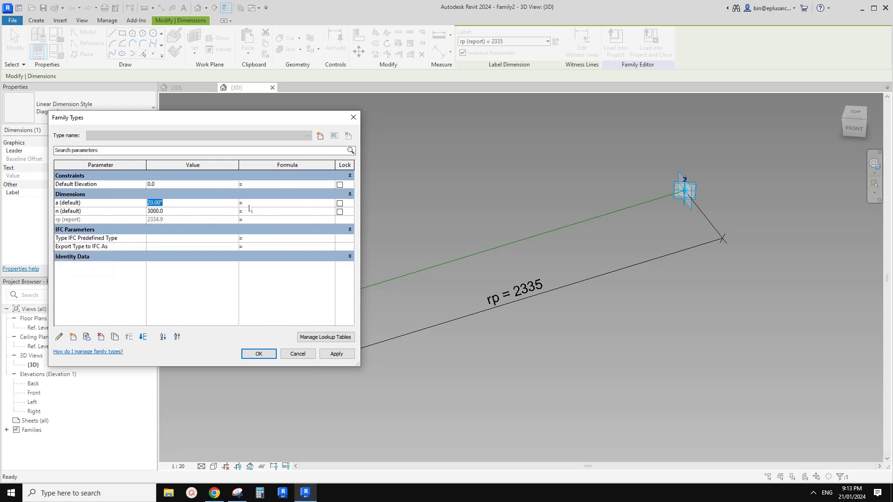
left_click(251, 205)
left_click(207, 296)
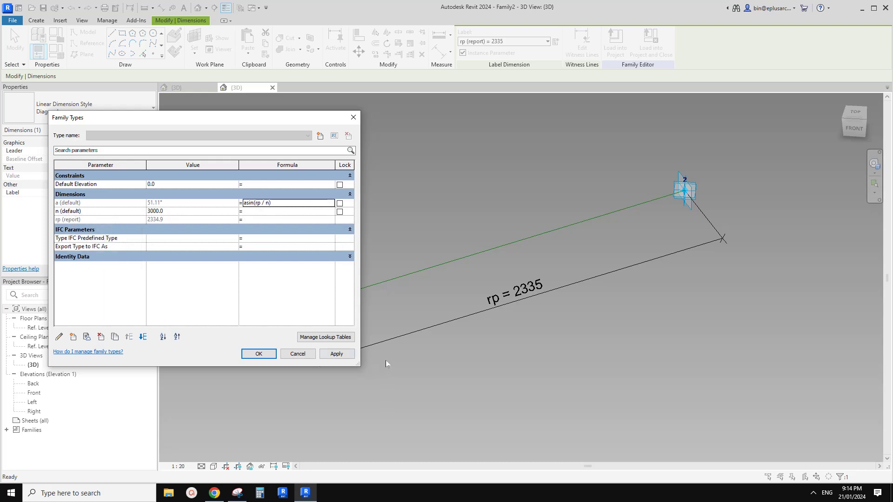
left_click(336, 354)
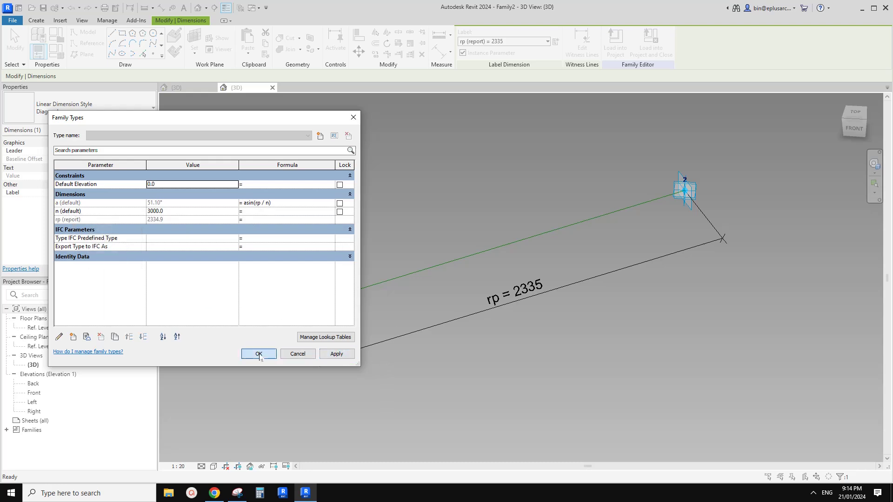
left_click(259, 355)
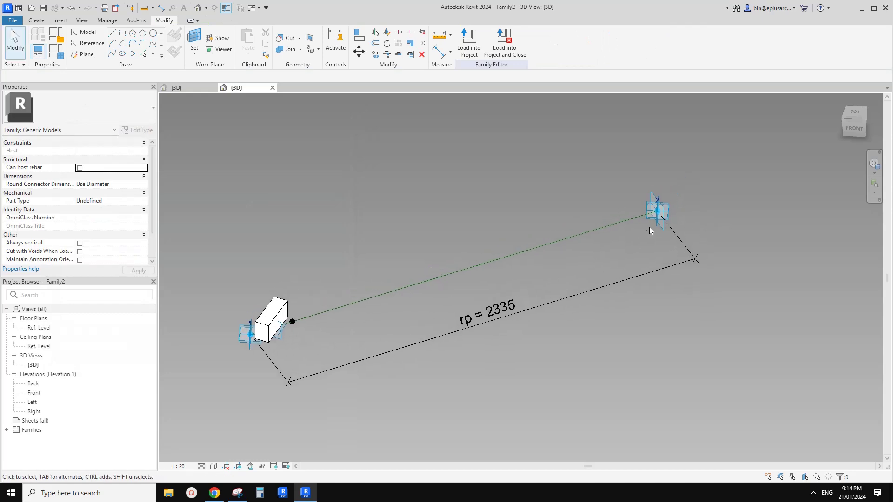
Step: Test the brick's rotation by moving adaptive point 2 to several distances, ending in top view about 1500 mm from point 1
left_click(655, 222)
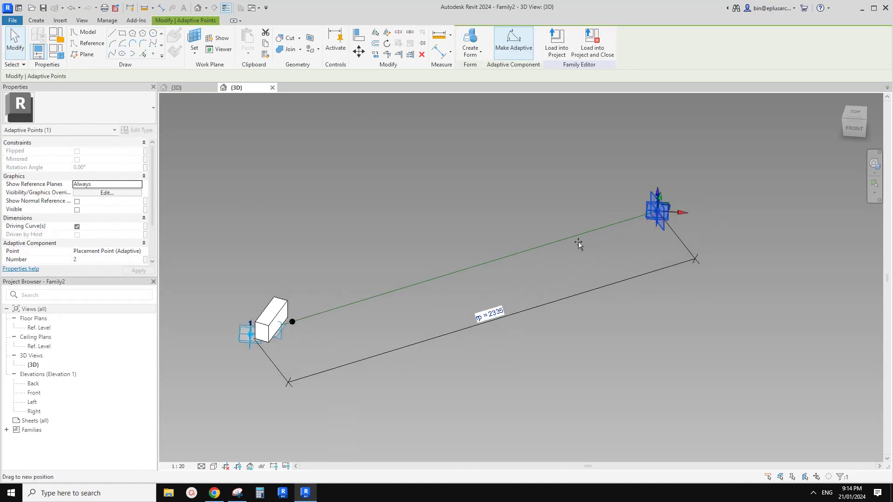
left_click_drag(578, 243, 433, 312)
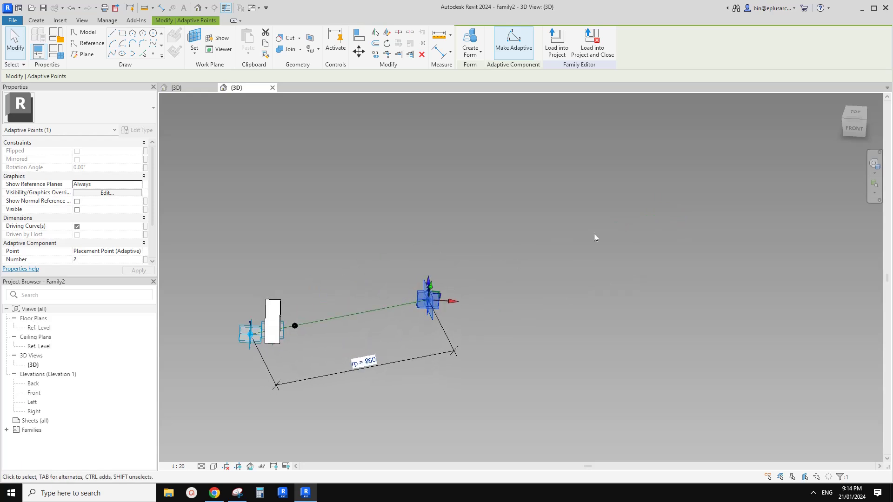
left_click(855, 113)
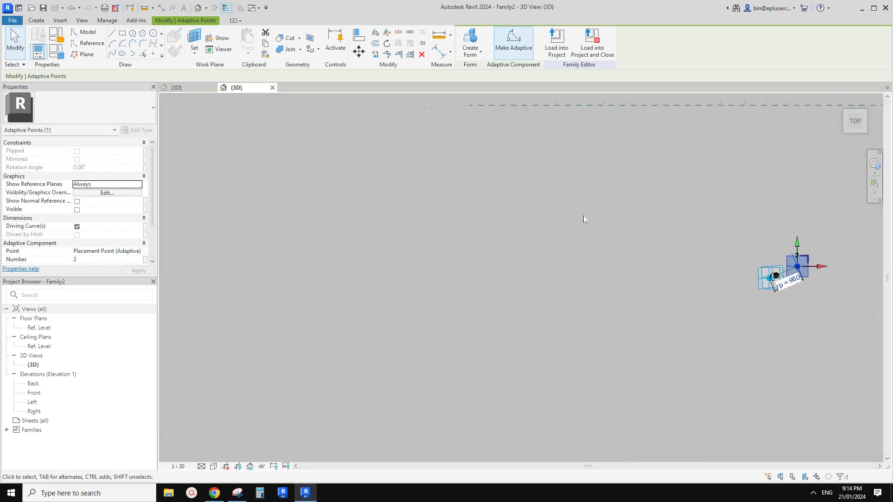
scroll(520, 280, "up", 4)
left_click_drag(534, 260, 628, 301)
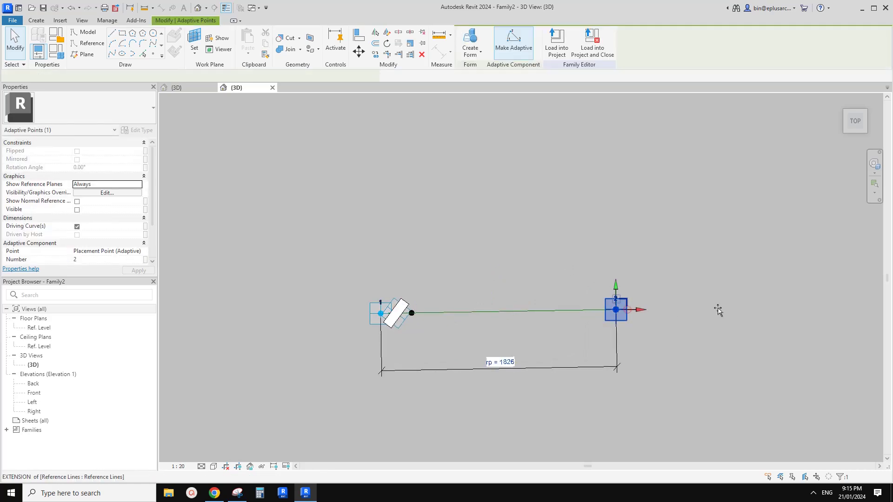
left_click_drag(753, 313, 574, 310)
left_click(501, 270)
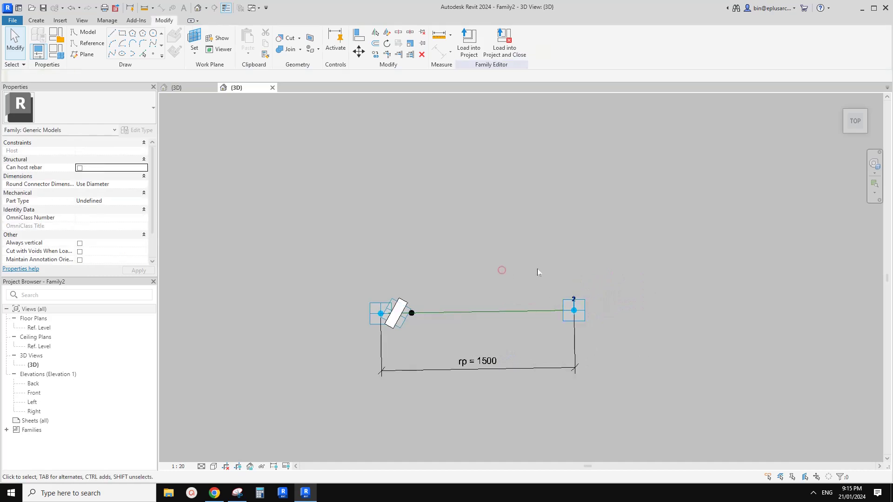
Step: Create a new conceptual mass family from the Metric Mass.rft template
scroll(400, 231, "down", 1)
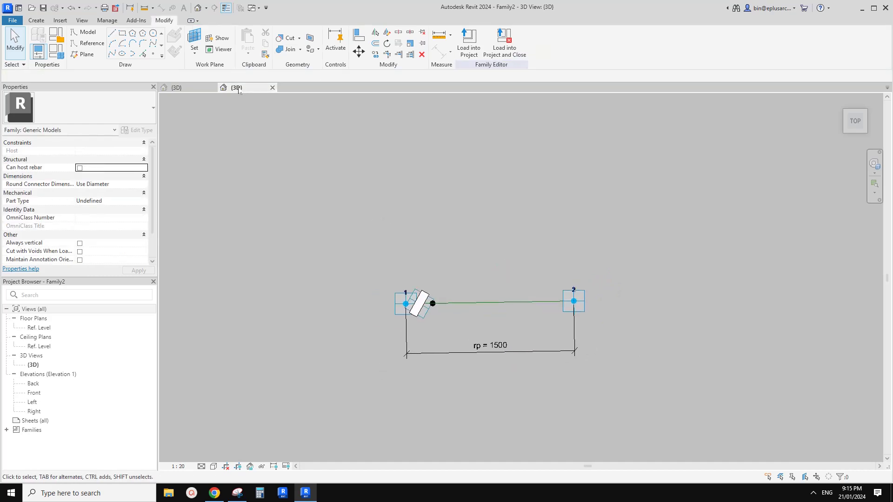
middle_click_drag(390, 255, 393, 258)
middle_click_drag(313, 164, 305, 161)
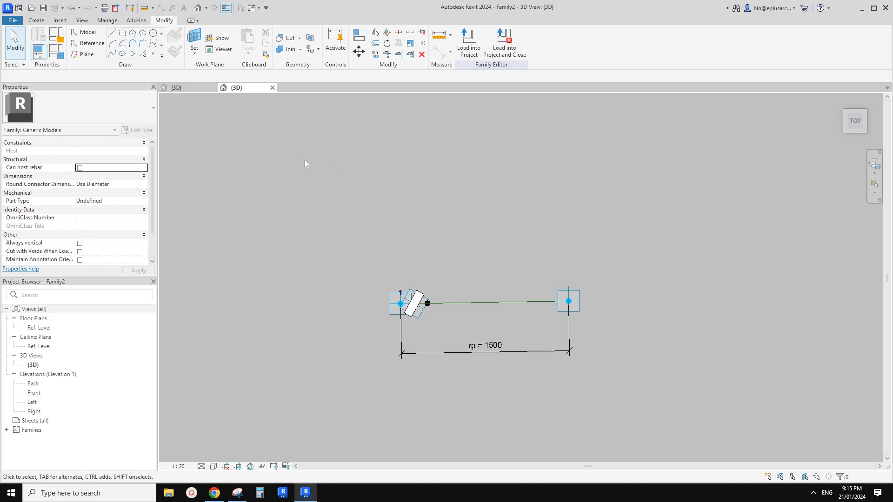
left_click(12, 20)
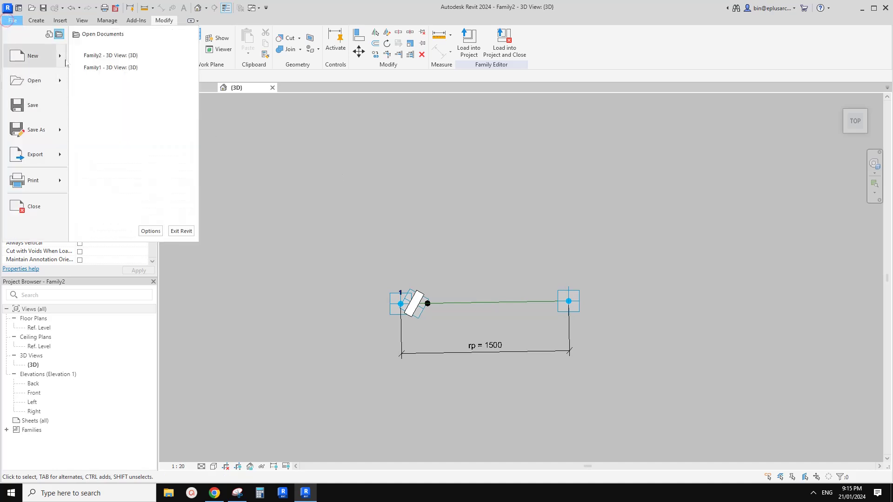
mouse_move(60, 56)
left_click(116, 114)
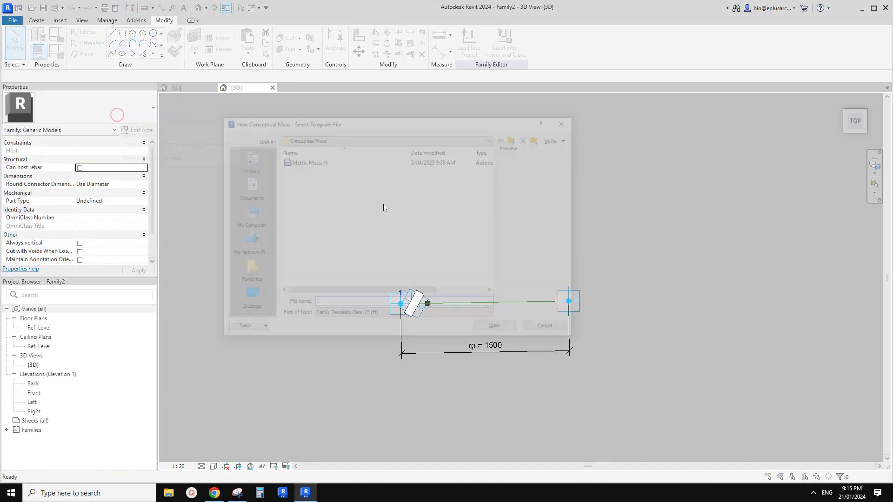
double_click(316, 160)
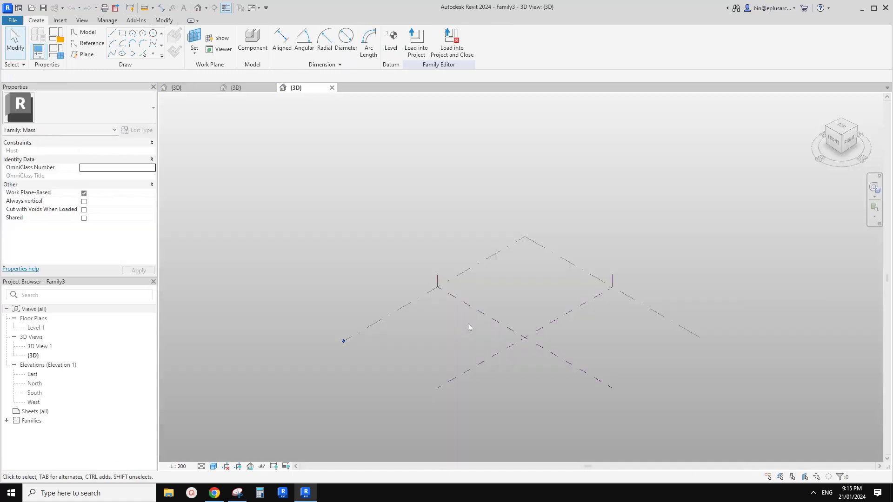
Step: Draw a straight reference line about 3200 mm long on Level 1, near the crossing of the centre reference planes
scroll(627, 381, "up", 2)
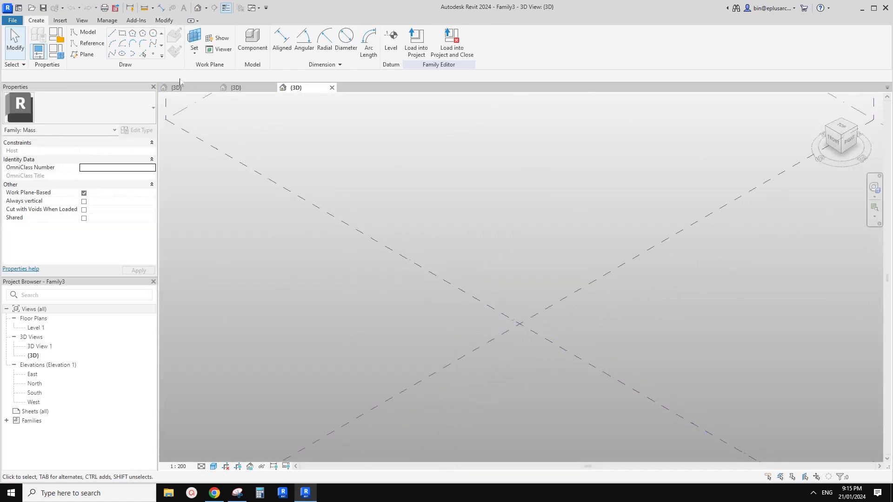
left_click(94, 48)
left_click(390, 308)
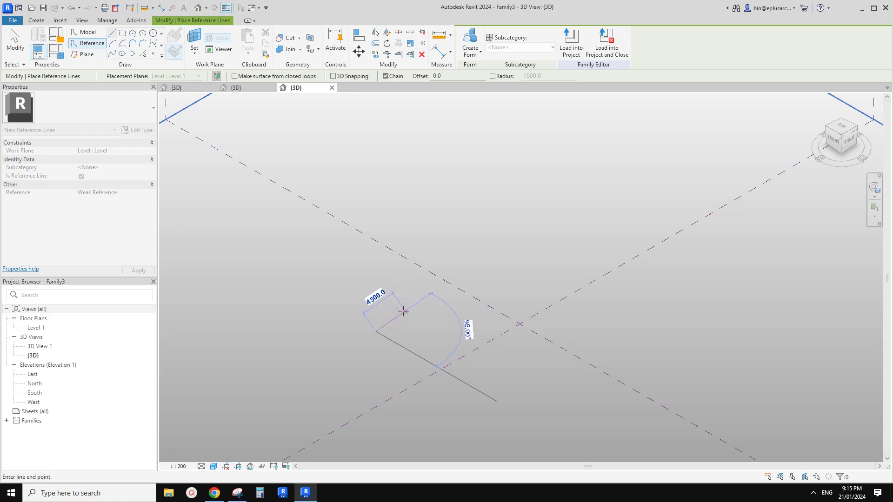
scroll(404, 311, "down", 1)
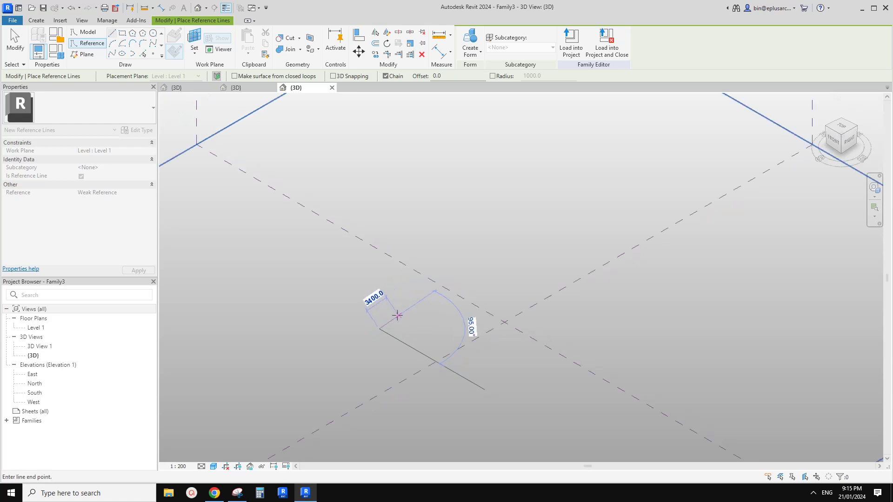
left_click(397, 316)
key("Escape")
key("Escape")
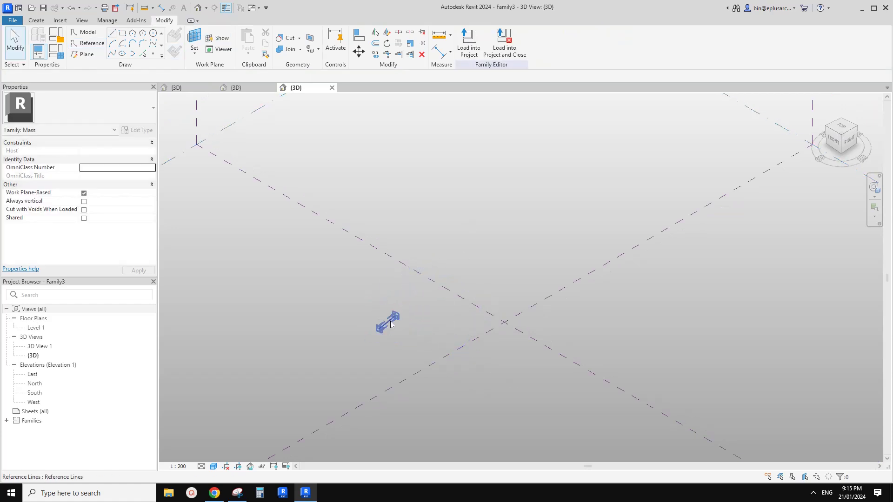
Step: Create a vertical surface form from the reference line
left_click(390, 324)
scroll(409, 316, "up", 3)
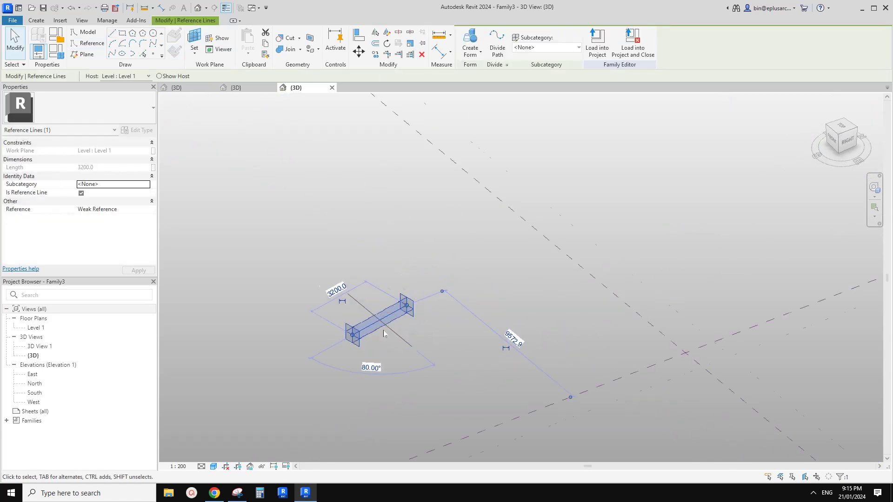
left_click(470, 44)
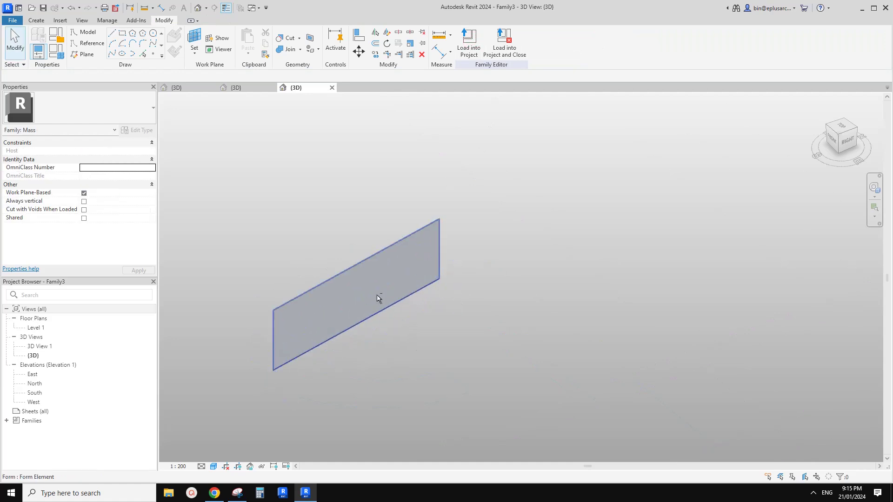
Step: Divide the vertical surface into a UV grid
mouse_move(377, 294)
middle_mouse_down("shift")
mouse_move(336, 289)
mouse_move(385, 301)
mouse_move(388, 229)
mouse_move(377, 297)
middle_mouse_up("shift")
left_click(336, 290)
scroll(344, 296, "up", 2)
left_click(518, 44)
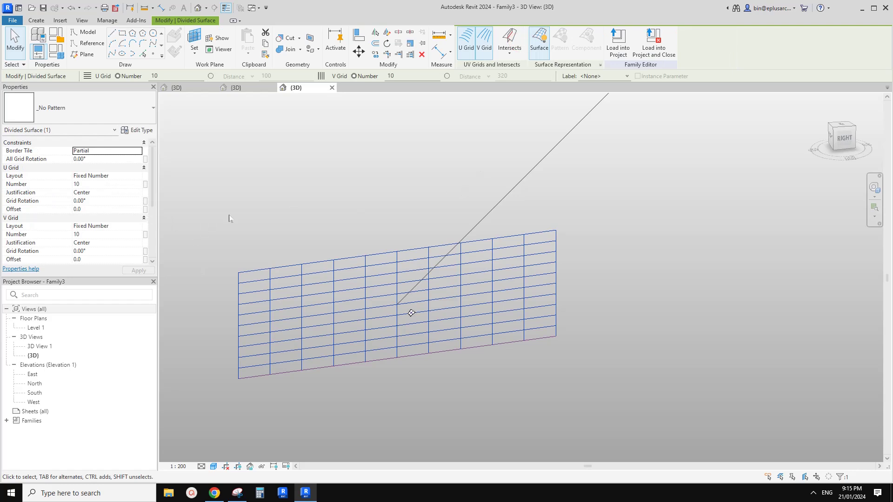
Step: Set the divided surface's U and V grid layouts to Minimum Spacing and the V grid distance to 240
left_click(139, 177)
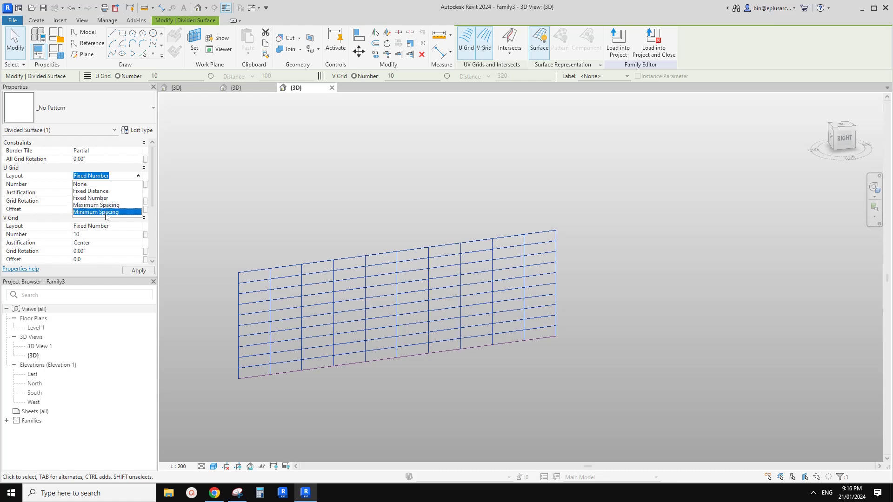
left_click(106, 213)
left_click(125, 226)
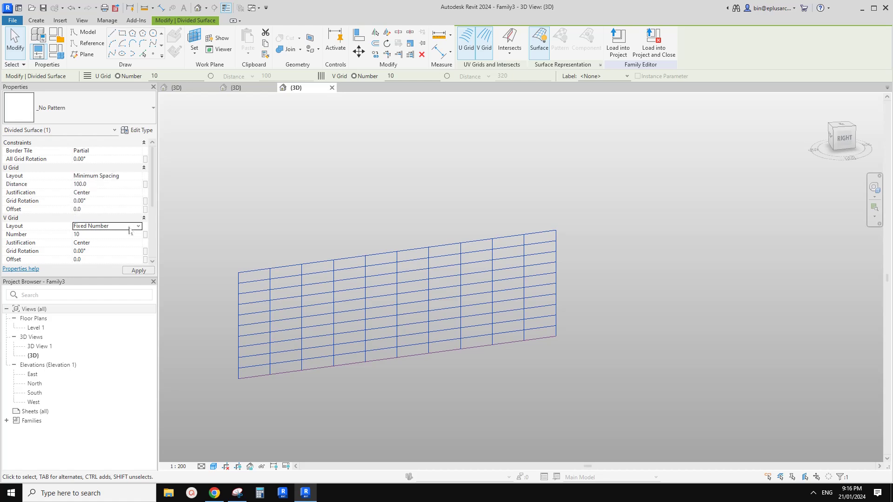
left_click(138, 225)
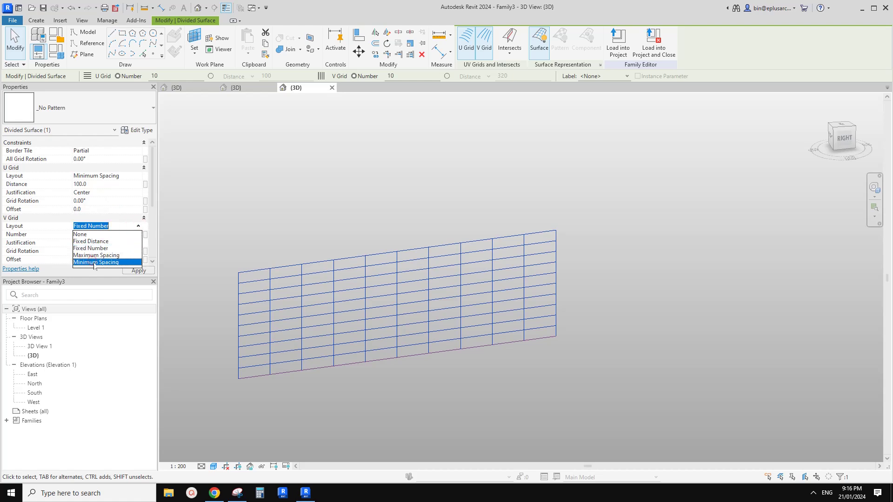
left_click(94, 262)
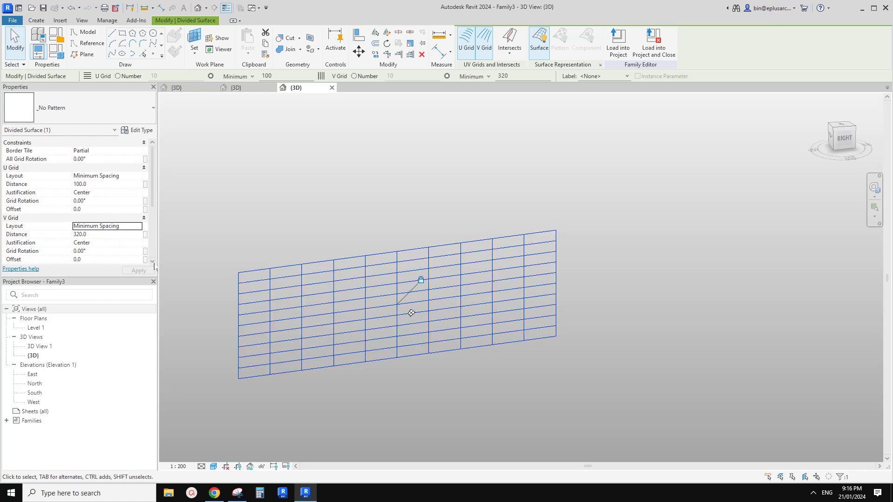
double_click(102, 235)
type("240")
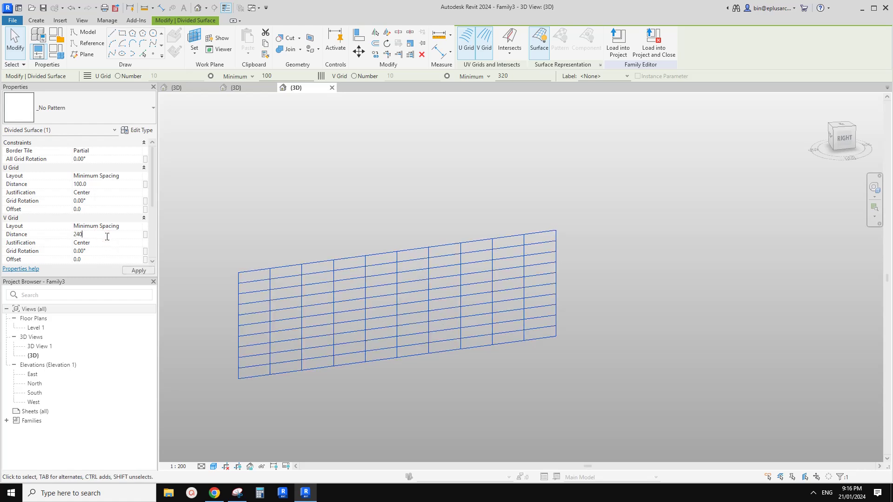
left_click(109, 183)
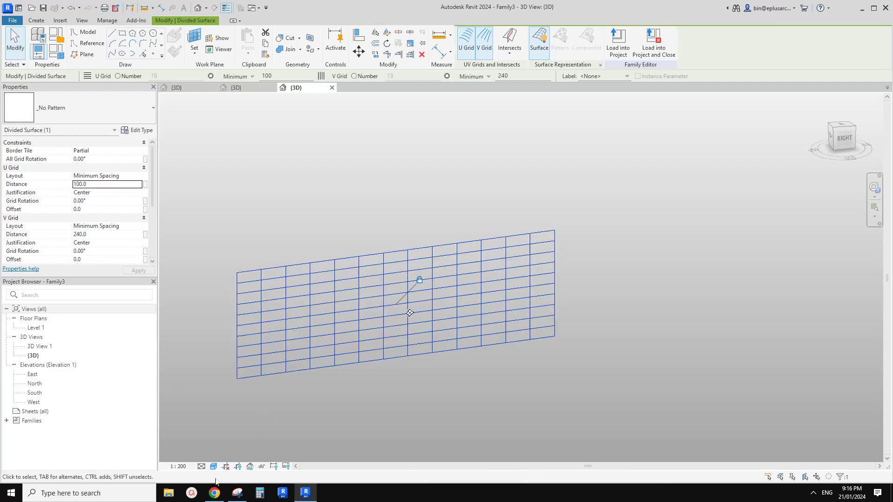
Step: Check the brick wall photo in the Google Docs document, return to Revit, and set the surface's U grid distance to 206
left_click(214, 493)
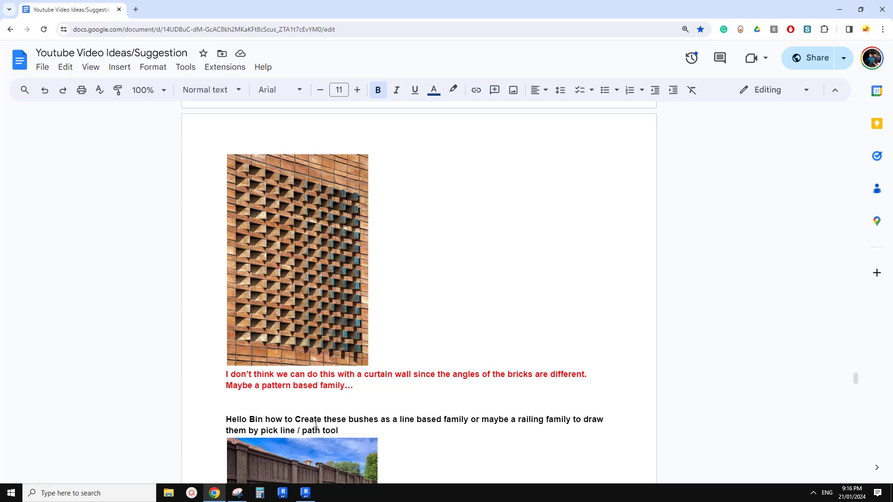
left_click(305, 493)
left_click(102, 235)
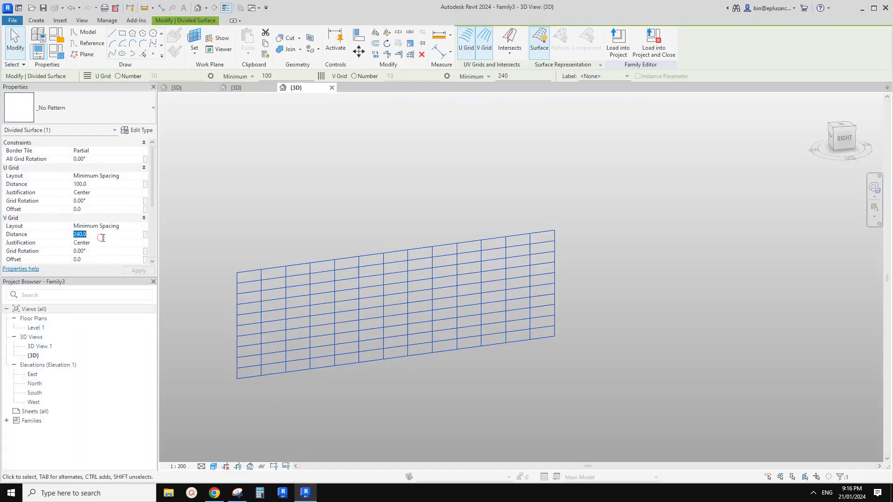
left_click(105, 185)
type("206")
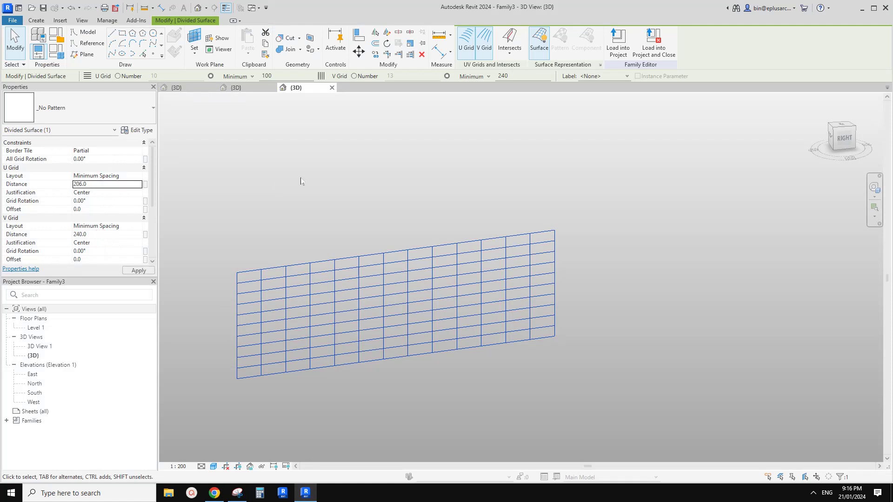
middle_click_drag(385, 230, 355, 223)
middle_click_drag(327, 294, 375, 325, "shift")
middle_click_drag(328, 316, 347, 314, "shift")
scroll(322, 321, "up", 1)
scroll(342, 314, "up", 2)
left_click(371, 298)
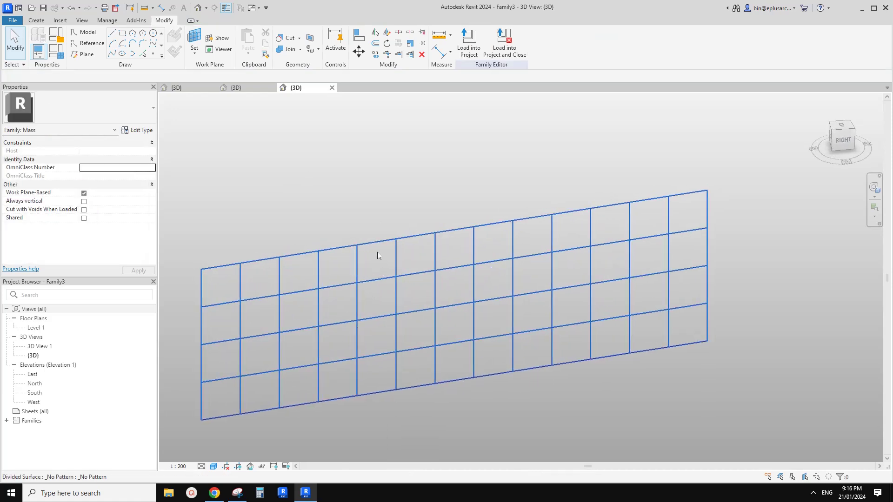
Step: Enable the display of Nodes in the divided surface's Surface Representation settings
left_click(375, 243)
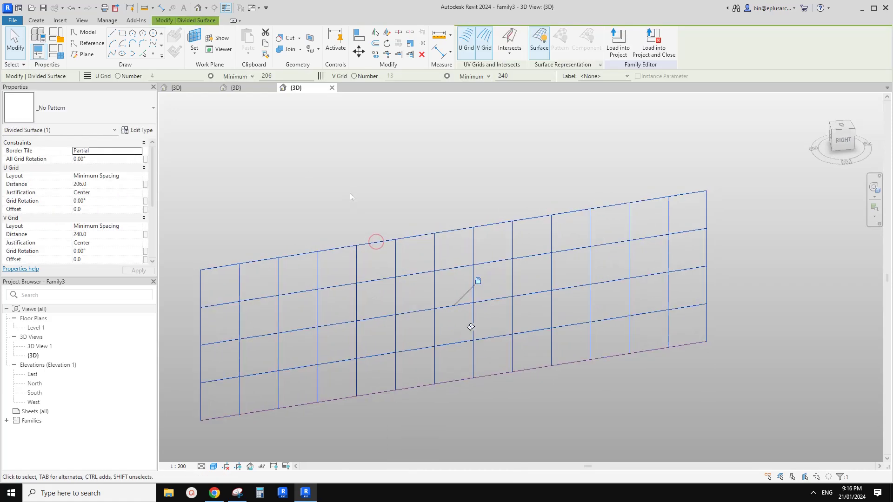
left_click(410, 239)
left_click(600, 65)
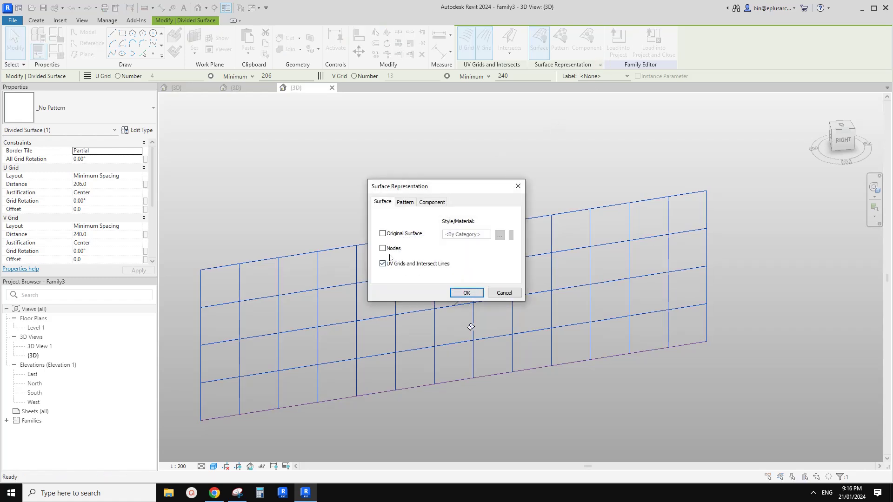
left_click(466, 293)
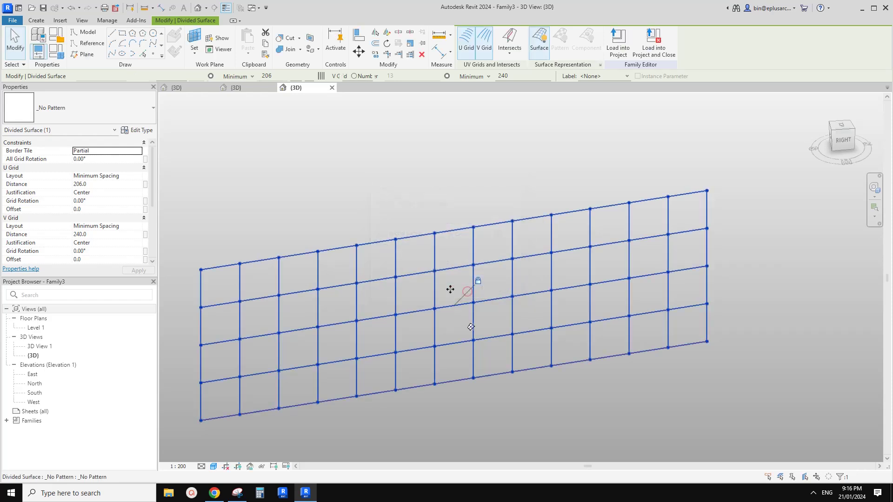
Step: Load the adaptive brick family Family2 into the mass family Family3
left_click(236, 88)
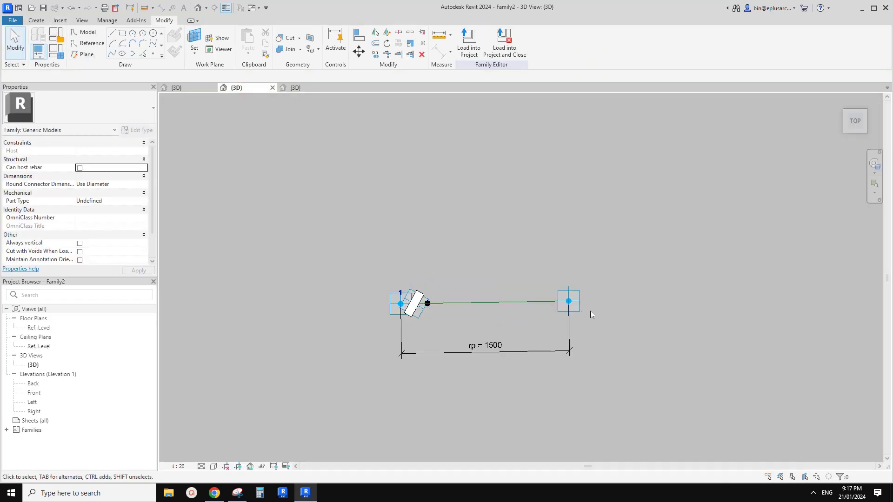
left_click(468, 45)
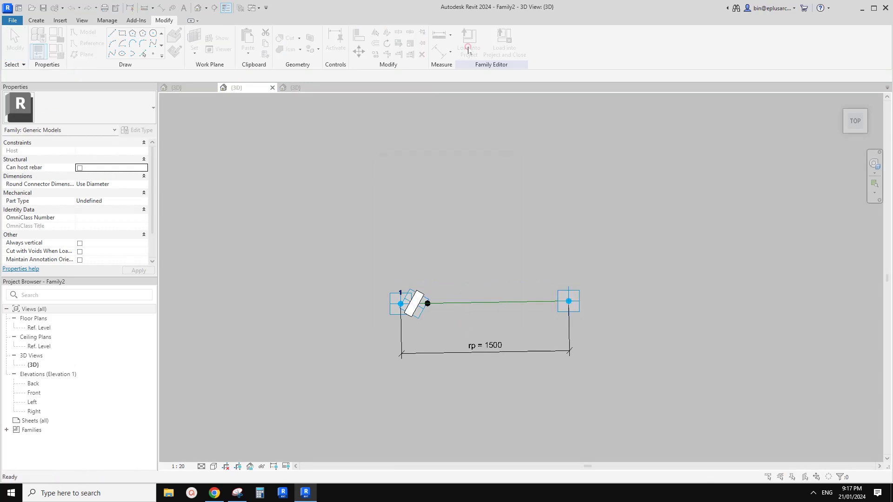
left_click(386, 203)
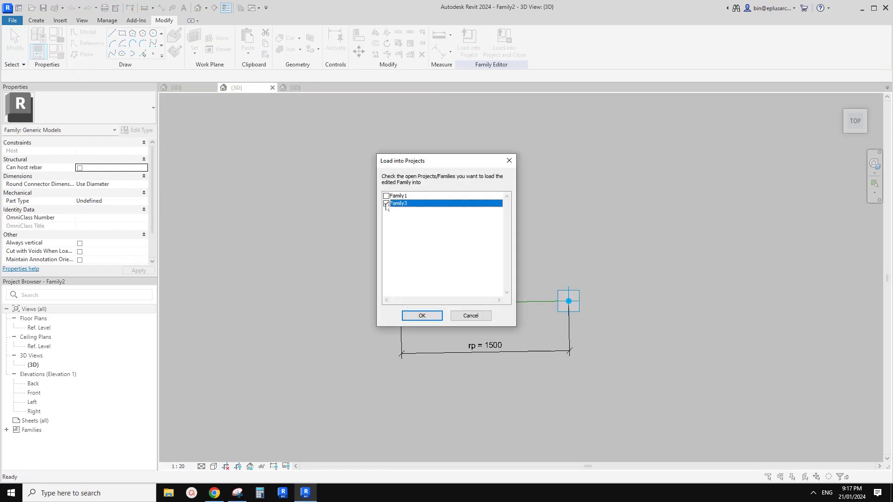
left_click(430, 316)
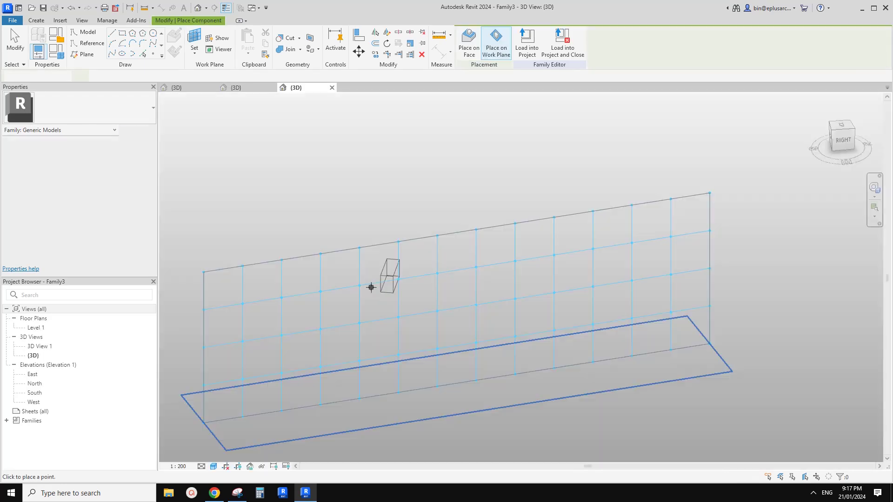
Step: Place a brick on face between the middle-row node on the surface's near vertical edge and the adjacent node in that row
middle_click_drag(303, 318, 353, 238)
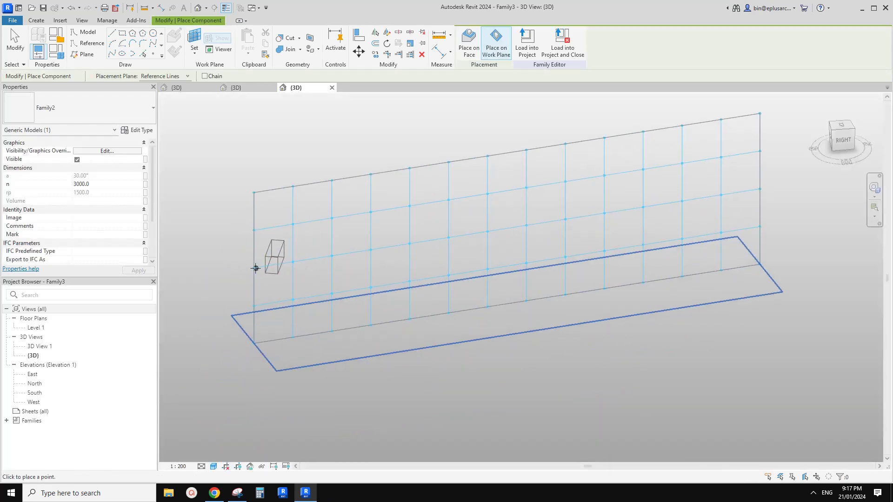
left_click(468, 43)
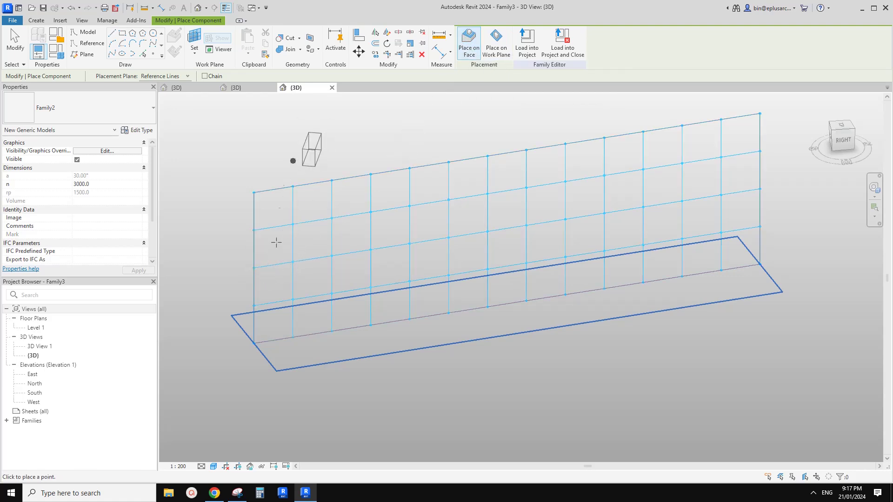
scroll(258, 268, "up", 1)
left_click(296, 261)
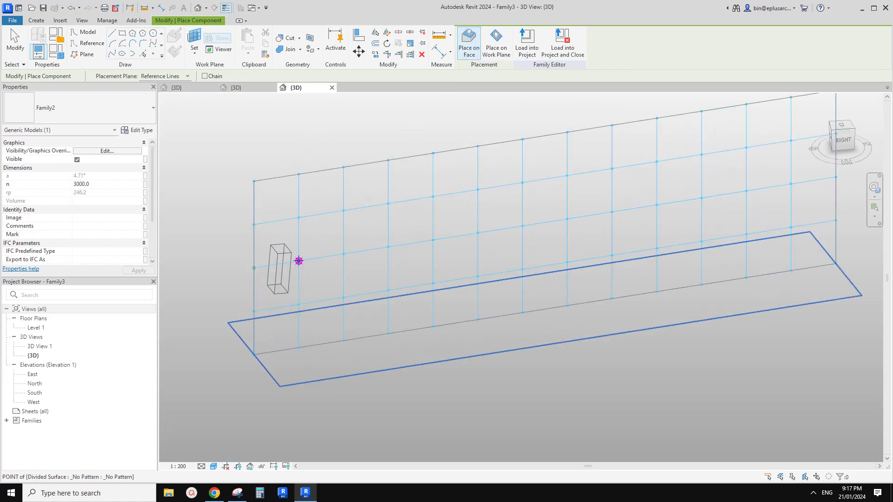
key("Escape")
key("Escape")
middle_click_drag(275, 289, 294, 292, "shift")
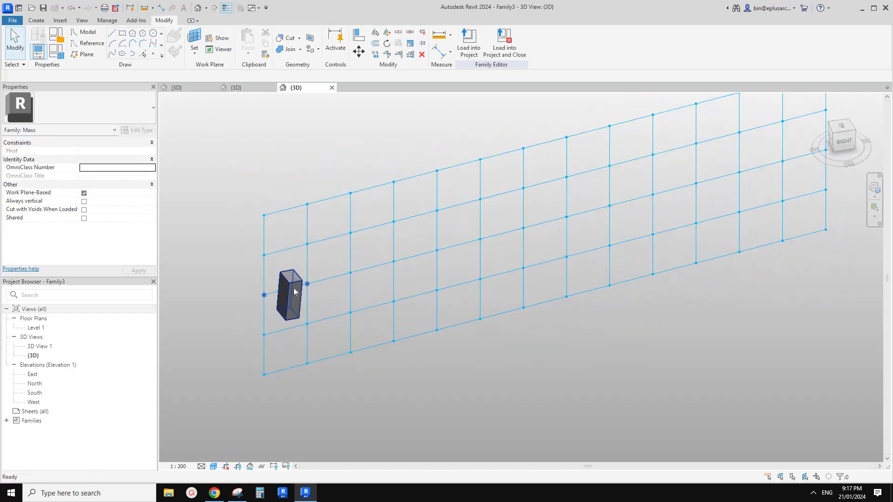
Step: Enable Always vertical in the brick family and reload it into Family3, overwriting the existing version
left_click(247, 88)
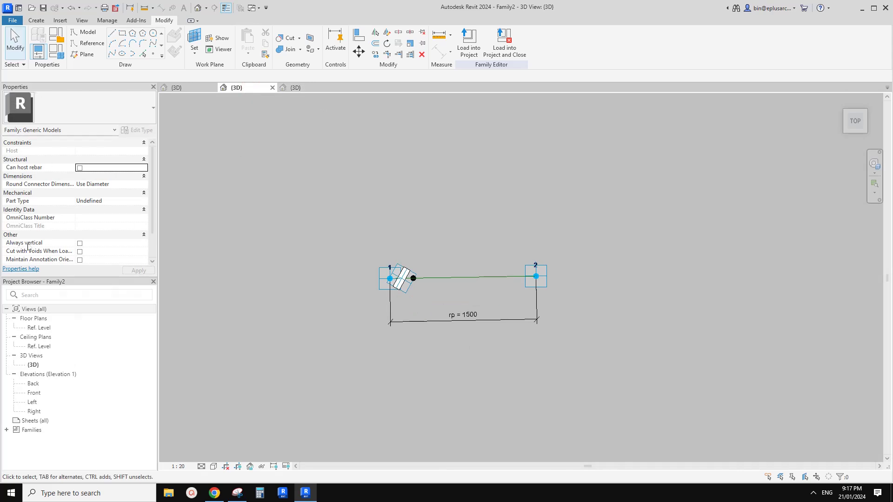
left_click(80, 244)
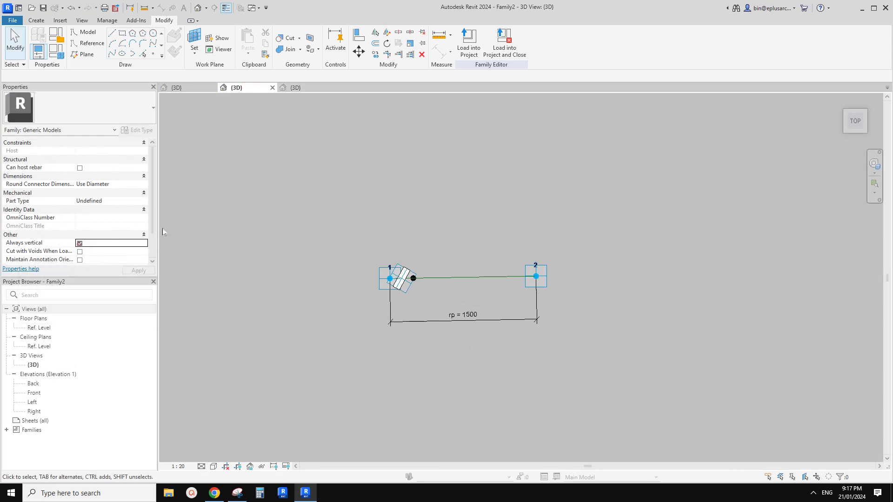
left_click(469, 54)
left_click(429, 316)
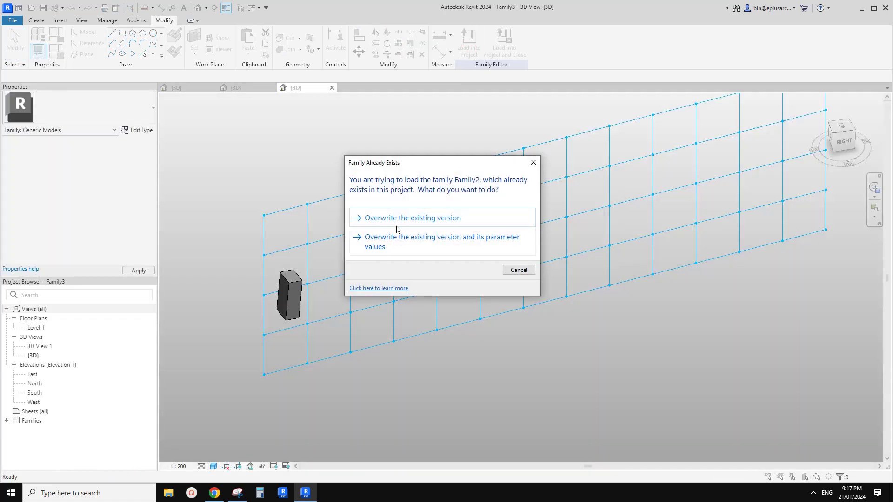
left_click(396, 217)
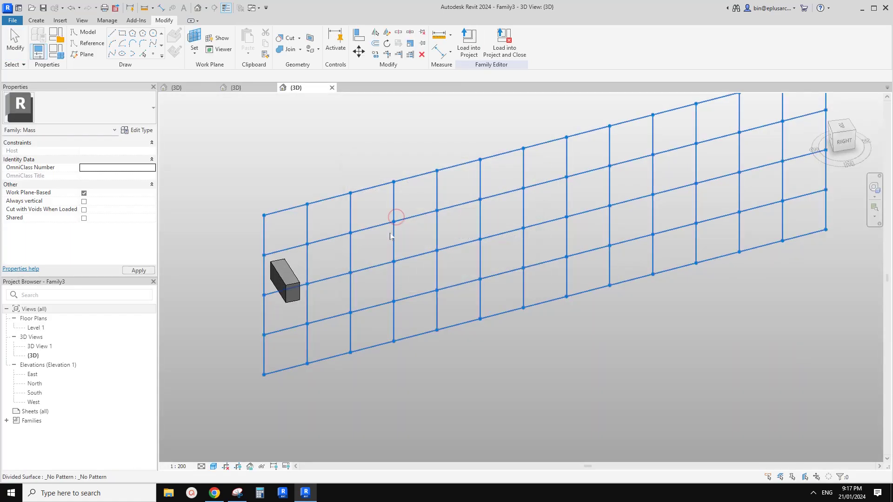
Step: Place a second brick starting at the first brick's edge node, with its second point two grid nodes along the same row
scroll(287, 291, "down", 1)
left_click(291, 289)
mouse_move(303, 289)
middle_mouse_down("shift")
mouse_move(321, 265)
mouse_move(303, 298)
middle_mouse_up("shift")
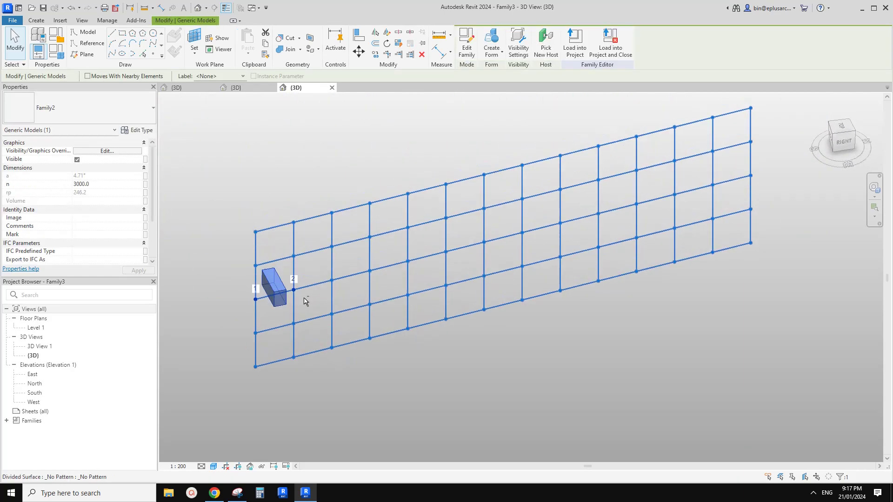
scroll(289, 295, "up", 2)
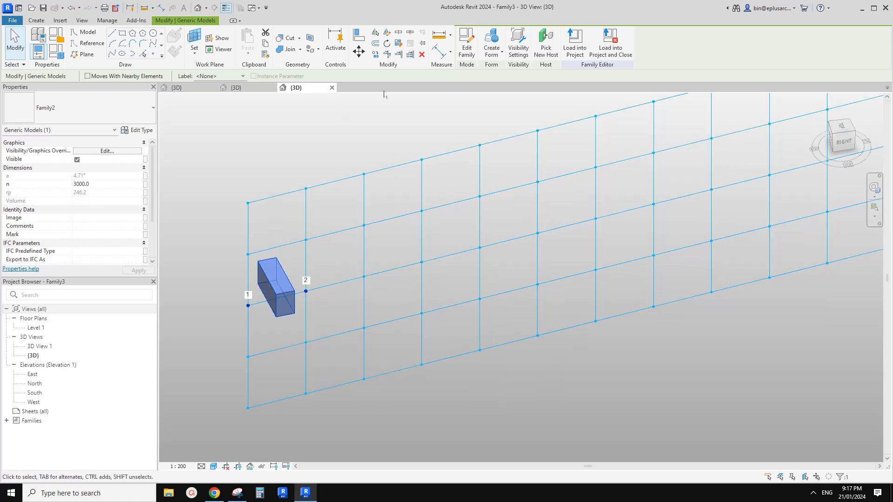
left_click(37, 21)
left_click(252, 43)
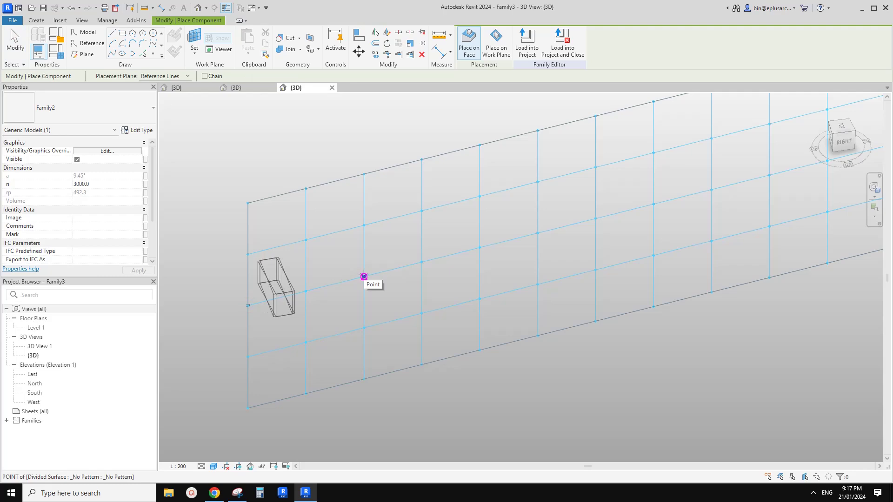
key("Escape")
key("Escape")
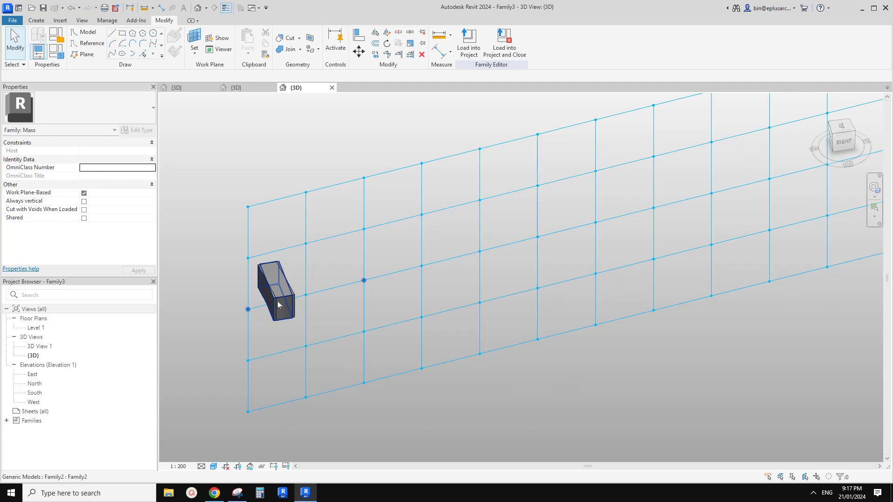
Step: Renumber the brick family's far adaptive point to 1 and reload the family into Family3, overwriting the existing version
left_click(244, 88)
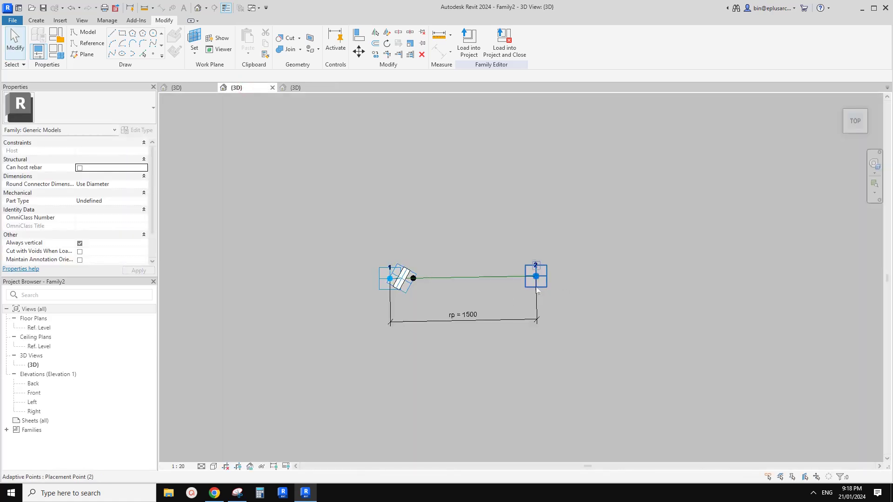
scroll(540, 286, "up", 2)
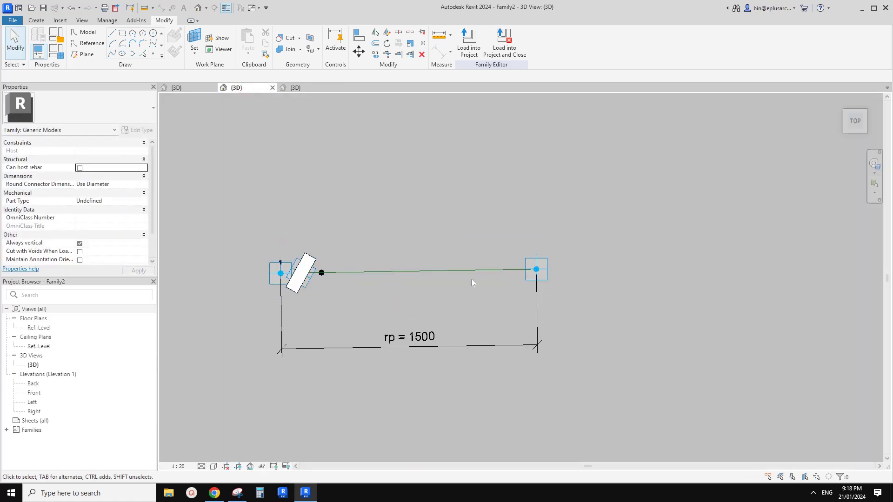
left_click(541, 267)
key("Return")
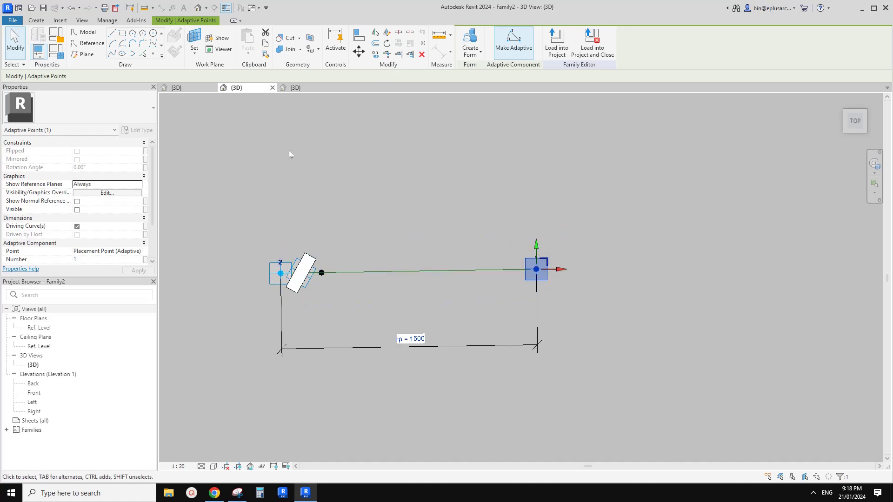
left_click(557, 46)
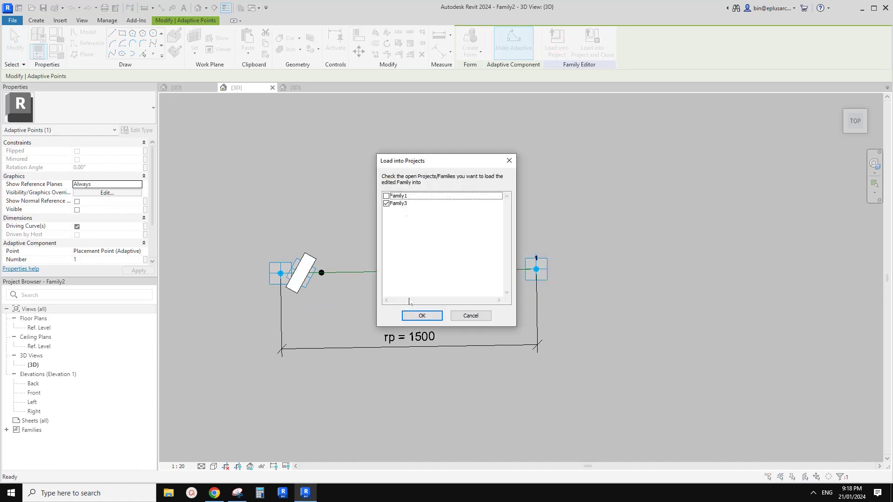
left_click(422, 315)
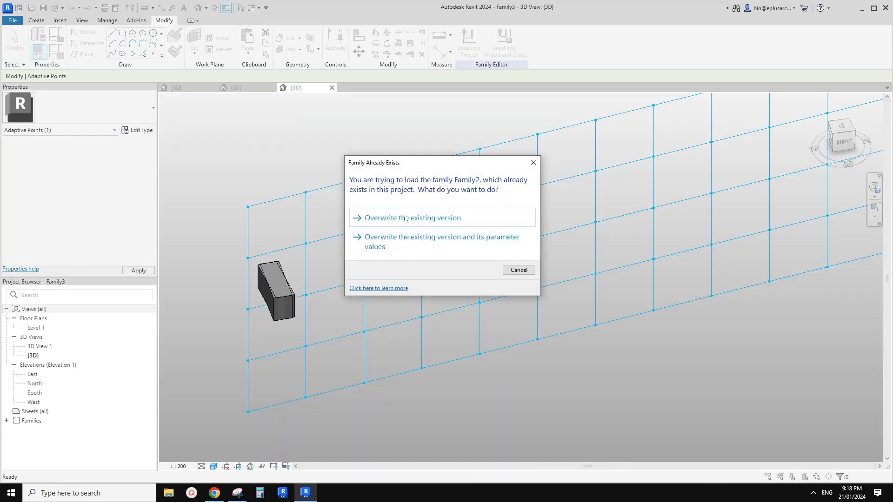
left_click(411, 217)
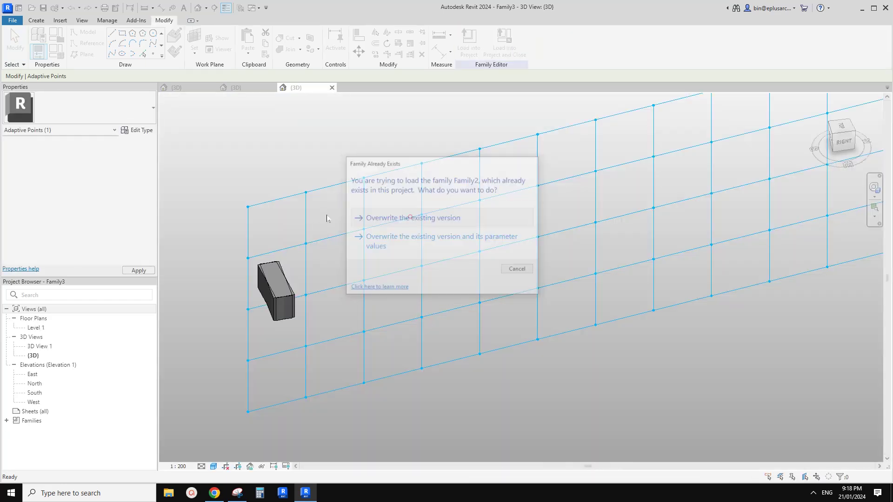
Step: Place two bricks one row above the middle, starting at the near edge node and ending at the row's second and third nodes
left_click(292, 305)
middle_click_drag(291, 302, 307, 312, "shift")
scroll(308, 313, "up", 1)
scroll(231, 275, "up", 1)
middle_click_drag(231, 274, 273, 293)
left_click(36, 20)
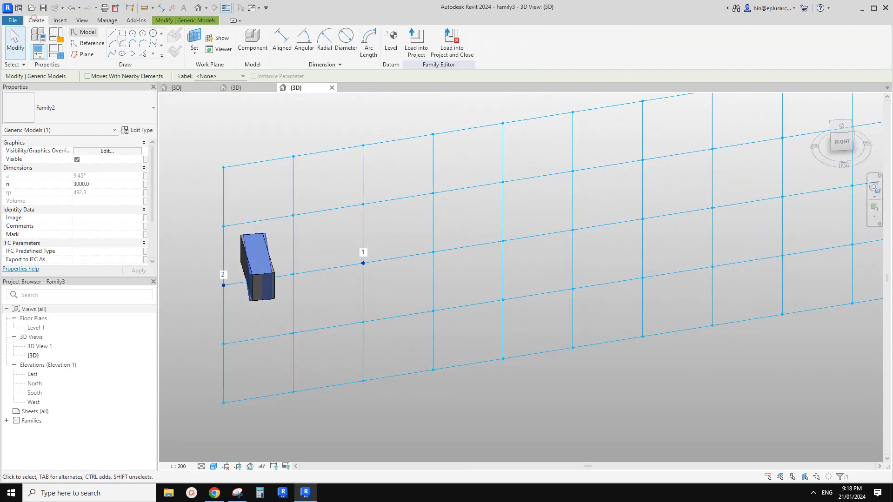
left_click(251, 42)
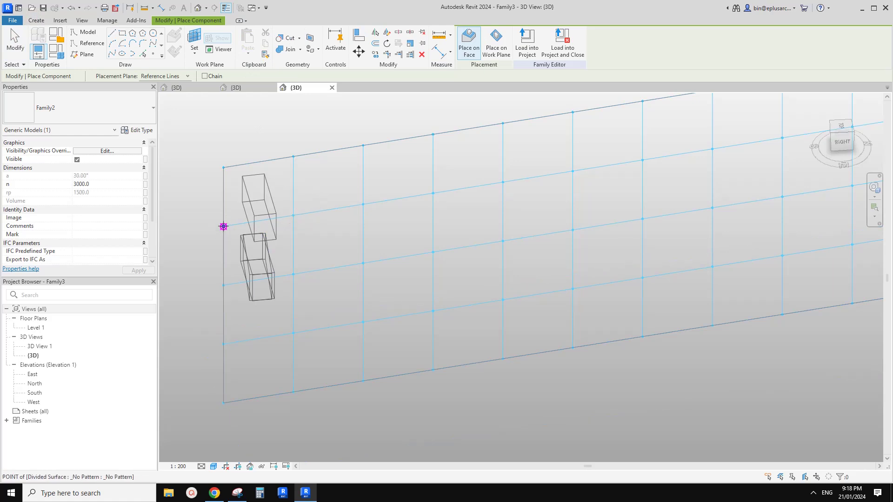
left_click(363, 204)
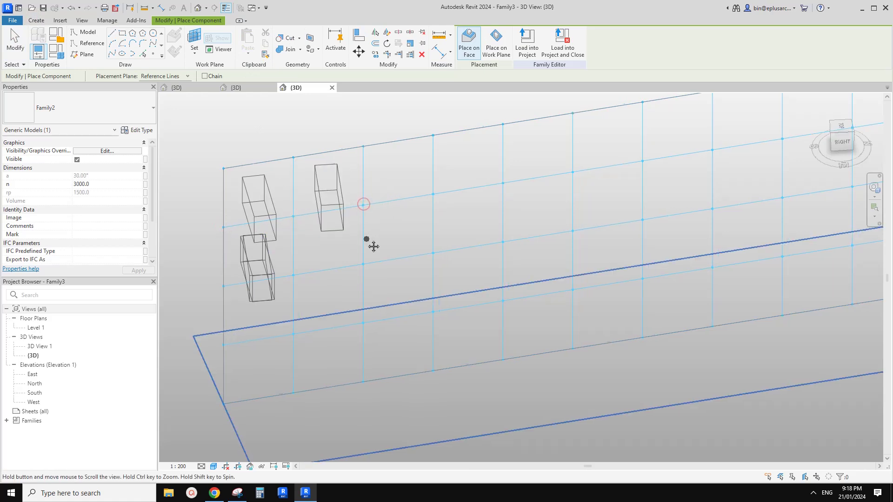
key("Escape")
Step: Delete the earlier test bricks from the middle row of the divided surface
left_click(278, 266)
key("Escape")
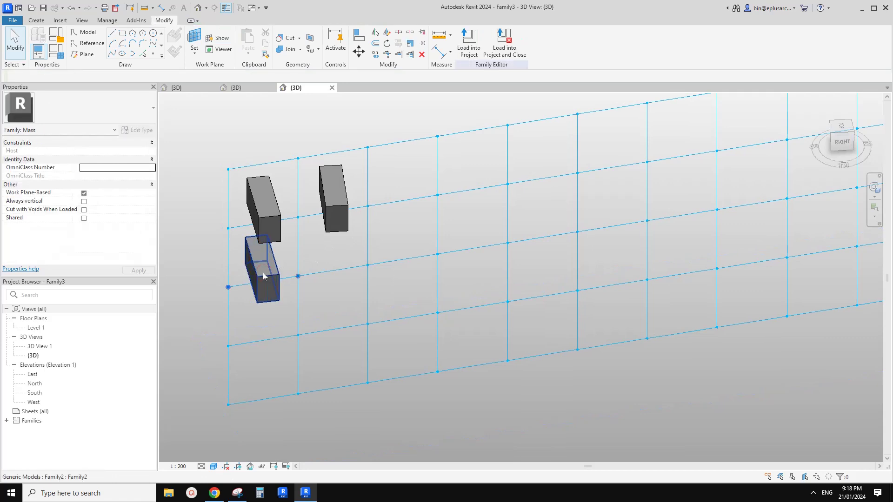
left_click(263, 272)
key("Delete")
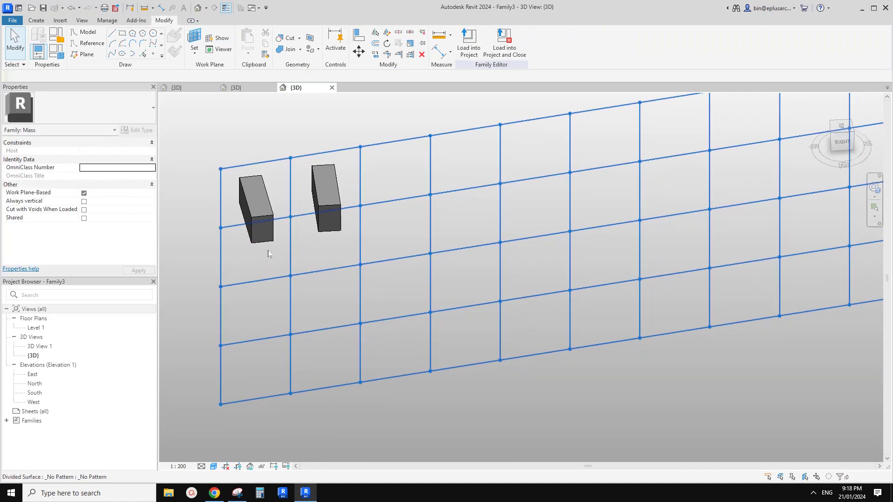
scroll(221, 286, "down", 1)
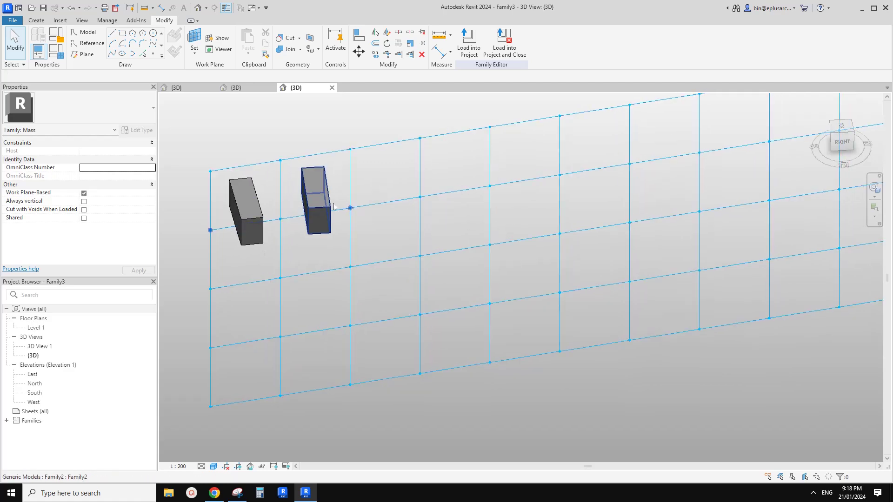
Step: Select the two new bricks together and repeat them along their row of grid nodes with the Repeat command
left_click(301, 219)
left_click(252, 217, "ctrl")
middle_click_drag(284, 268, 296, 353)
middle_click_drag(296, 352, 261, 269, "shift")
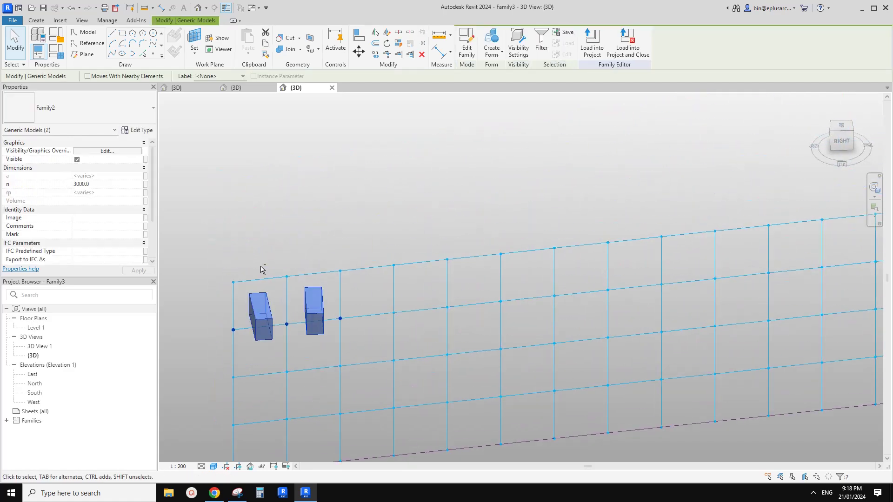
scroll(309, 301, "down", 2)
middle_click_drag(309, 301, 307, 241)
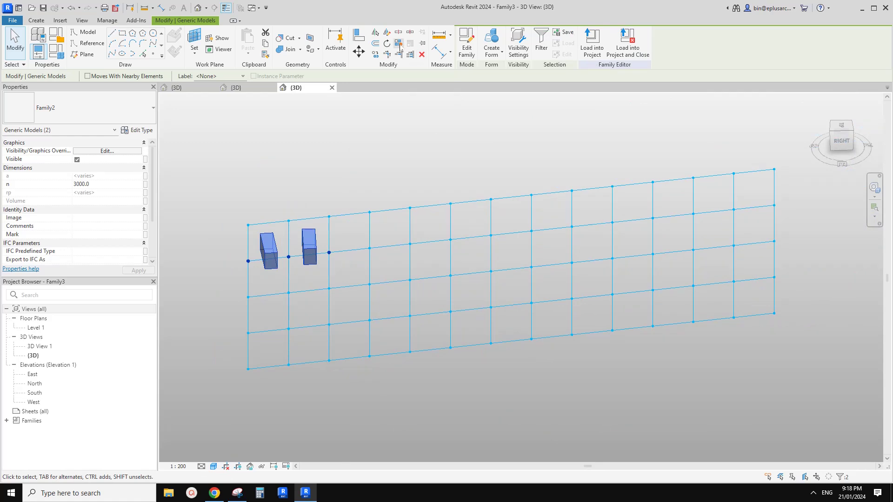
left_click(400, 45)
middle_click_drag(419, 233, 426, 302, "shift")
left_click(341, 344)
middle_click_drag(341, 344, 439, 273, "shift")
left_click(439, 272)
Step: Delete the stray repeated brick lying far away from the divided surface
left_click(320, 335)
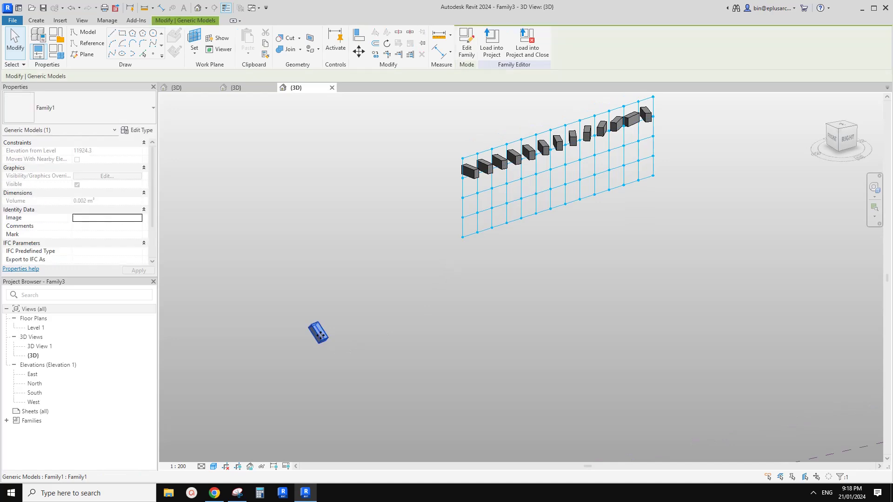
middle_click_drag(372, 325, 350, 329)
left_click(345, 335)
left_click(319, 340)
left_click(358, 331)
left_click(300, 344)
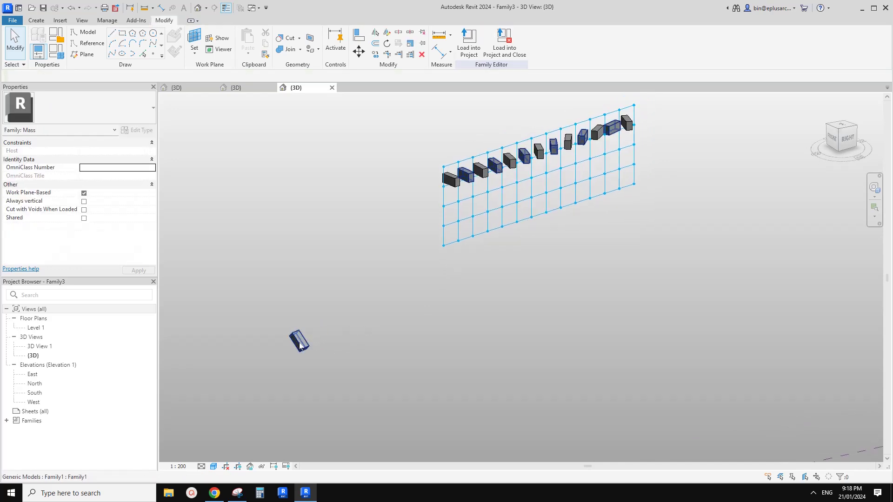
left_click(315, 347)
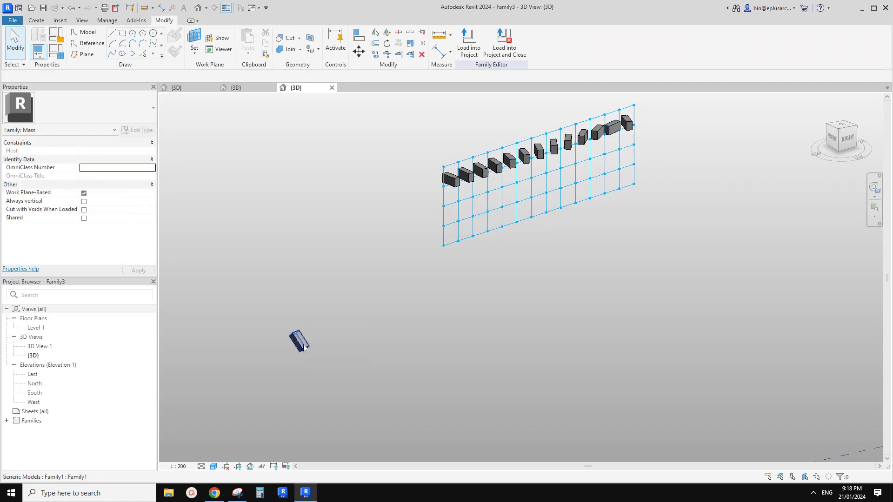
left_click(303, 346)
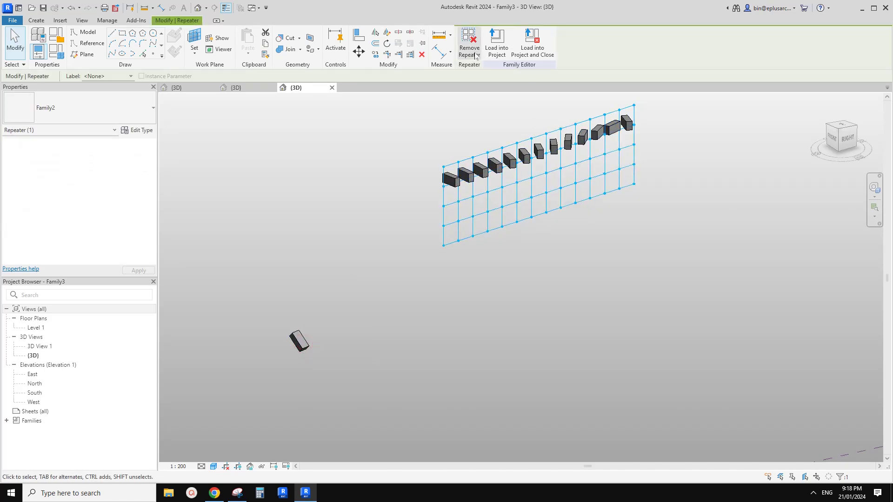
left_click(359, 346)
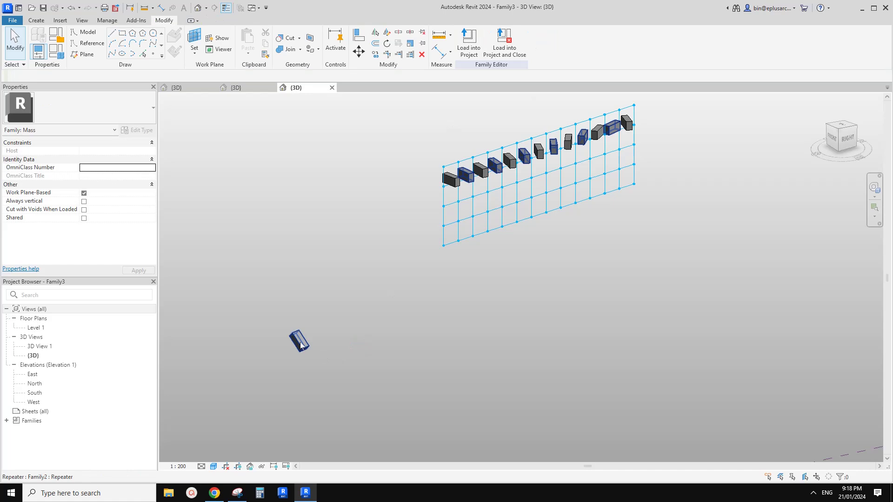
key("Tab")
left_click(300, 345)
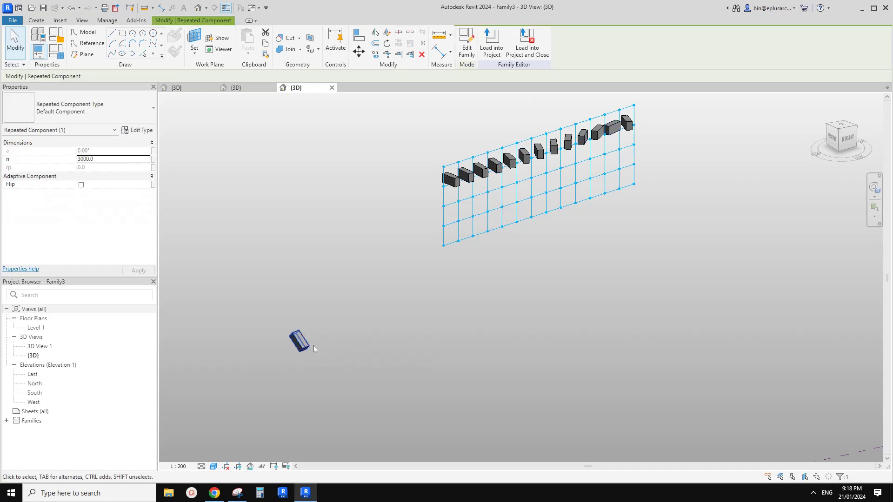
key("Delete")
Step: Examine the angles of the repeated bricks along the row from above, especially at the far end
middle_click_drag(488, 268, 401, 316)
scroll(401, 316, "down", 1)
scroll(523, 192, "up", 4)
left_click(519, 192)
middle_click_drag(519, 288, 467, 321, "shift")
middle_click_drag(514, 224, 509, 254)
left_click(566, 174)
middle_click_drag(568, 181, 541, 242, "shift")
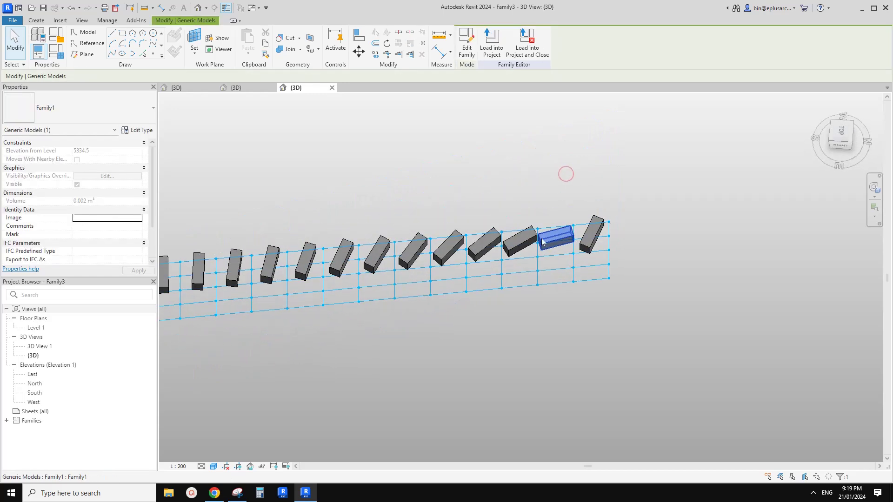
scroll(594, 236, "down", 1)
middle_click_drag(595, 237, 647, 232)
middle_click_drag(620, 275, 634, 299, "shift")
middle_click_drag(621, 237, 671, 217)
scroll(636, 224, "up", 4)
scroll(647, 212, "down", 2)
middle_click_drag(501, 261, 479, 280, "shift")
key("Escape")
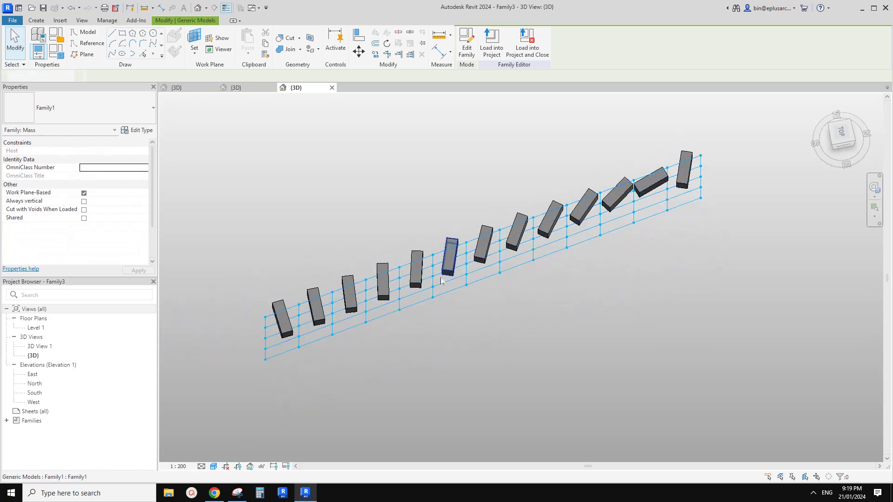
Step: Select all the repeated bricks in the row and set their n parameter to 3200
scroll(283, 305, "up", 1)
key("Tab")
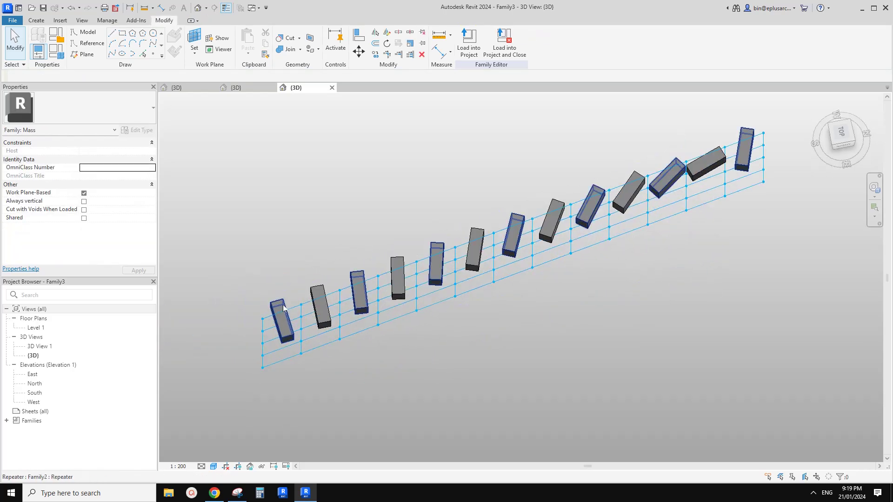
left_click(284, 307)
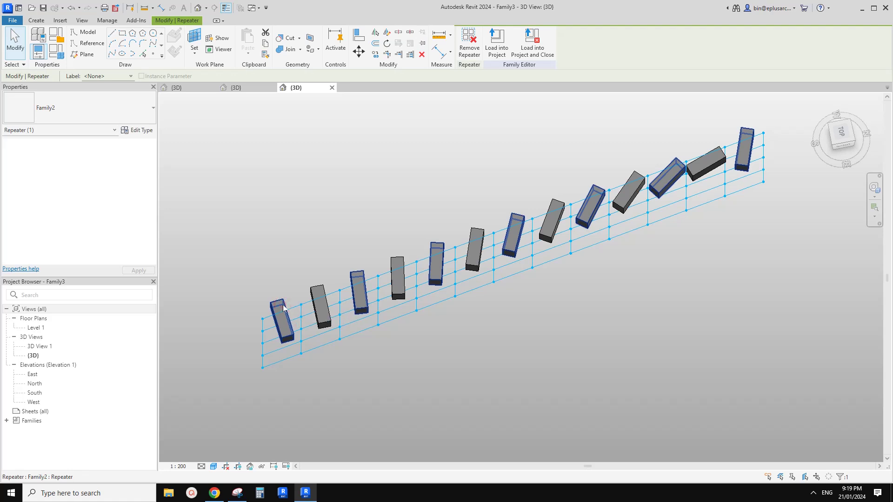
key("Tab")
left_click(282, 306)
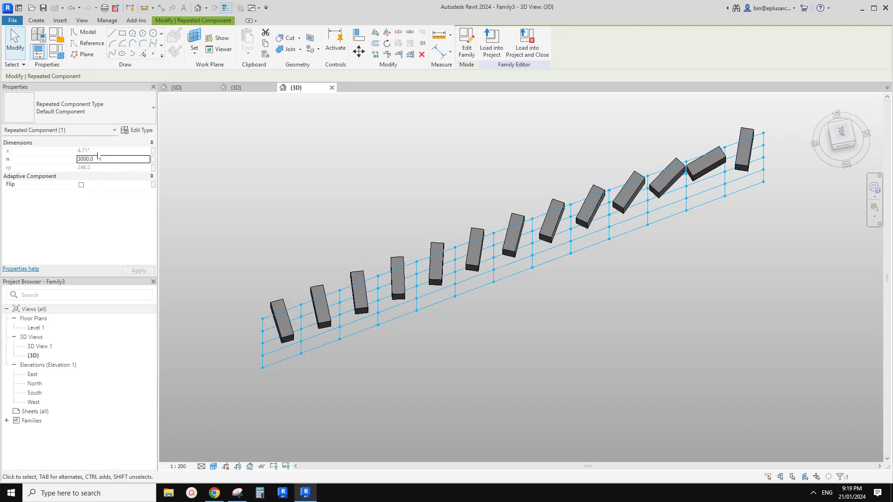
middle_click_drag(278, 220, 277, 239)
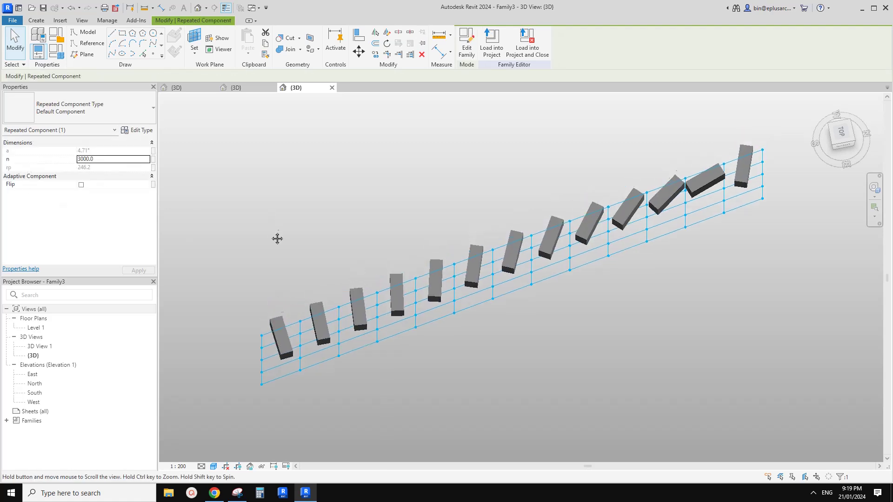
key("a")
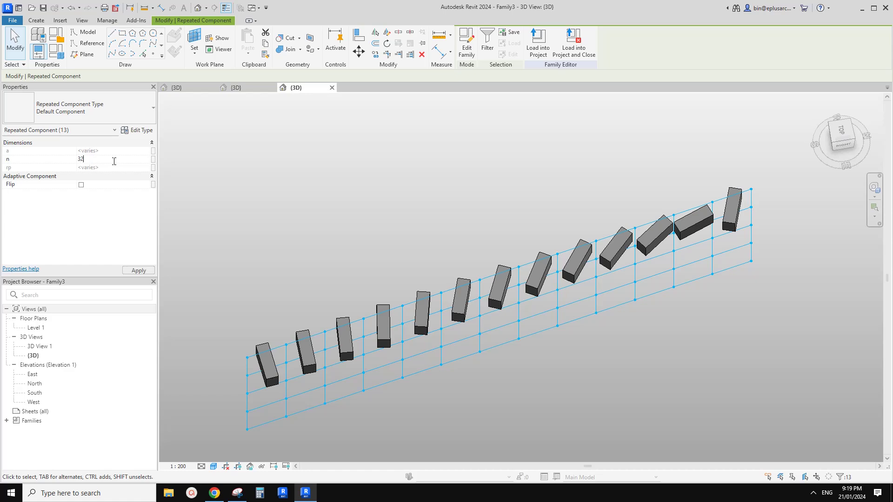
key("Return")
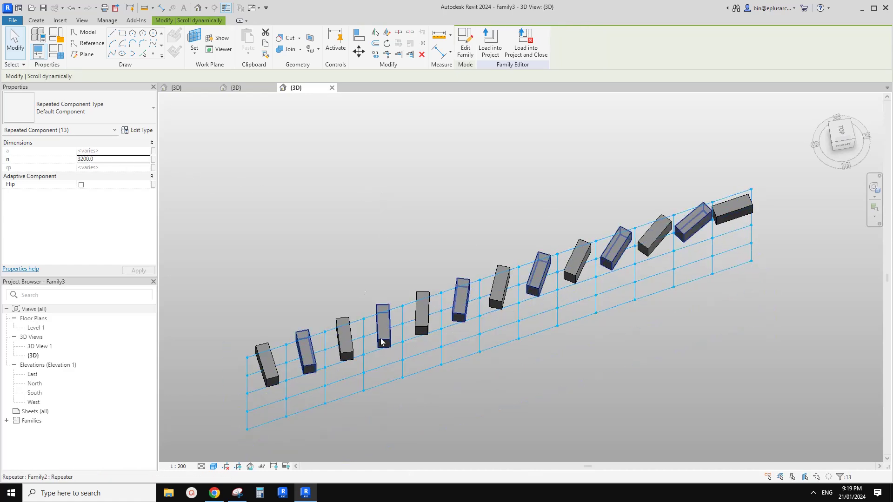
Step: Check the length of the reference line at the base of the divided surface
left_click(633, 302)
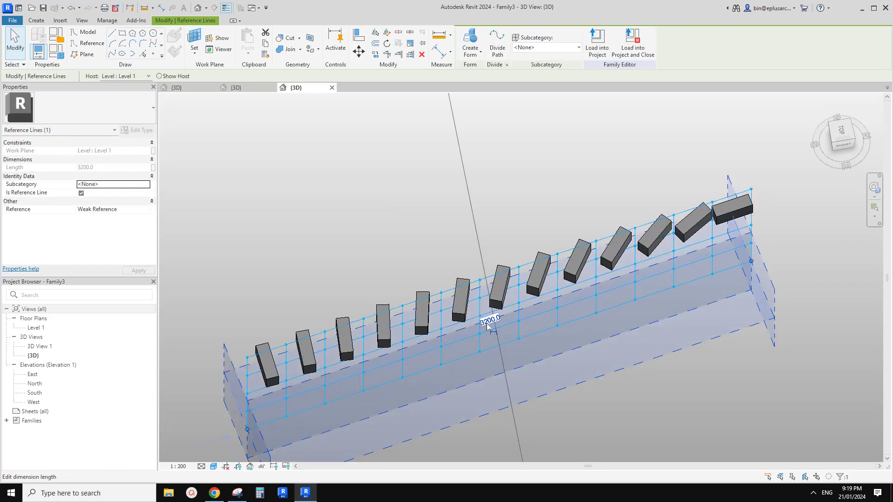
middle_click_drag(421, 249, 414, 200)
key("Escape")
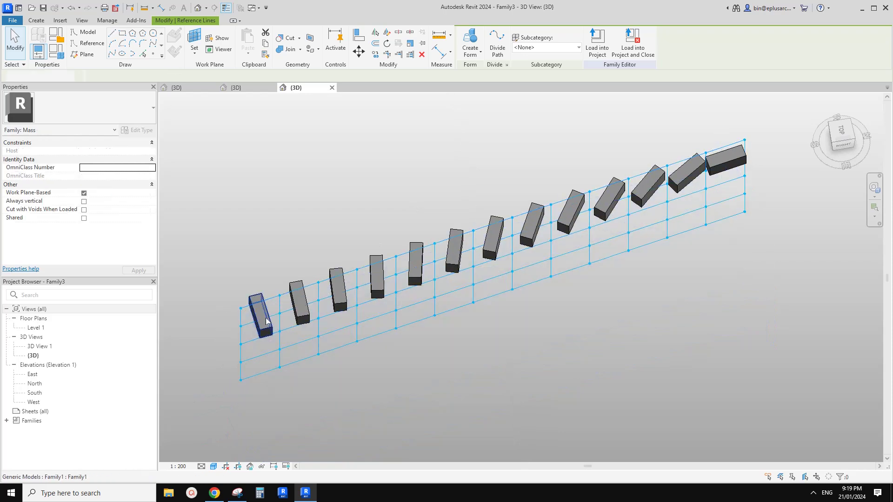
Step: Select all instances of the repeated brick and set their n parameter to 3300
key("Tab")
left_click(265, 322)
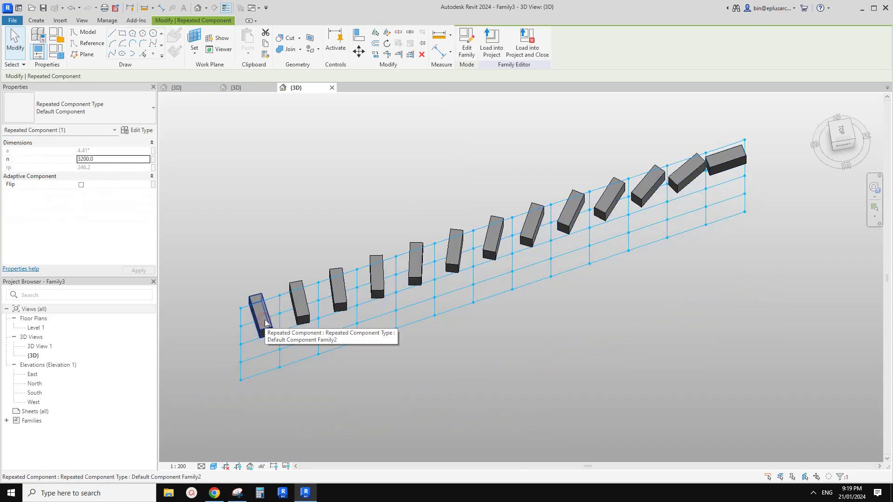
middle_click_drag(289, 217, 295, 230)
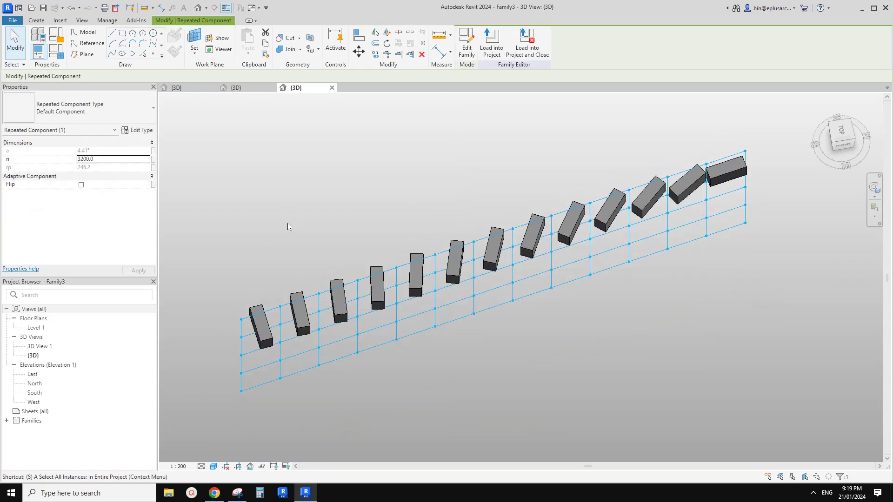
key("a")
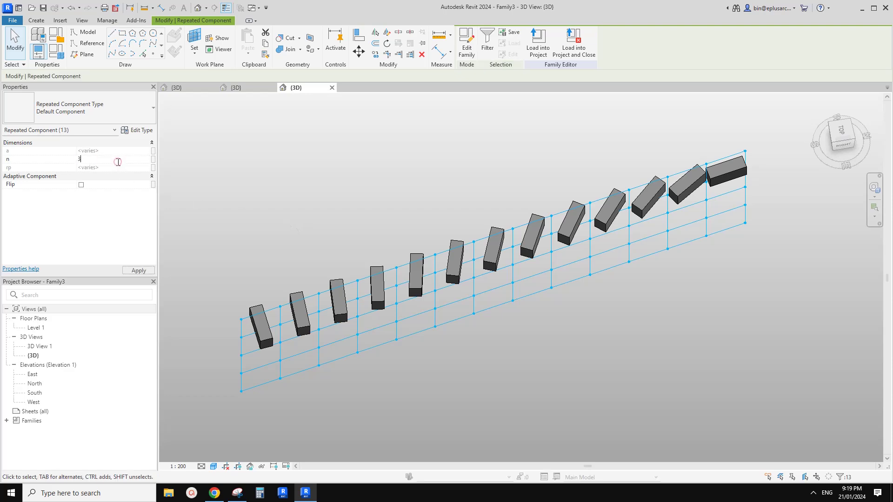
key("Return")
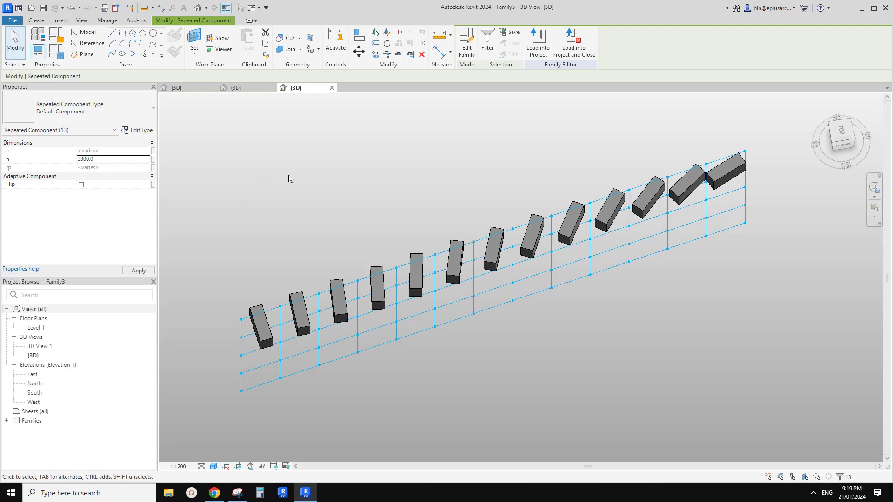
Step: Inspect the rotated bricks along the row, the nodes they sit on and their repeater from the front
middle_click_drag(277, 177, 488, 205, "shift")
scroll(335, 215, "up", 1)
left_click(249, 245)
middle_click_drag(286, 243, 422, 179)
left_click(351, 216, "ctrl")
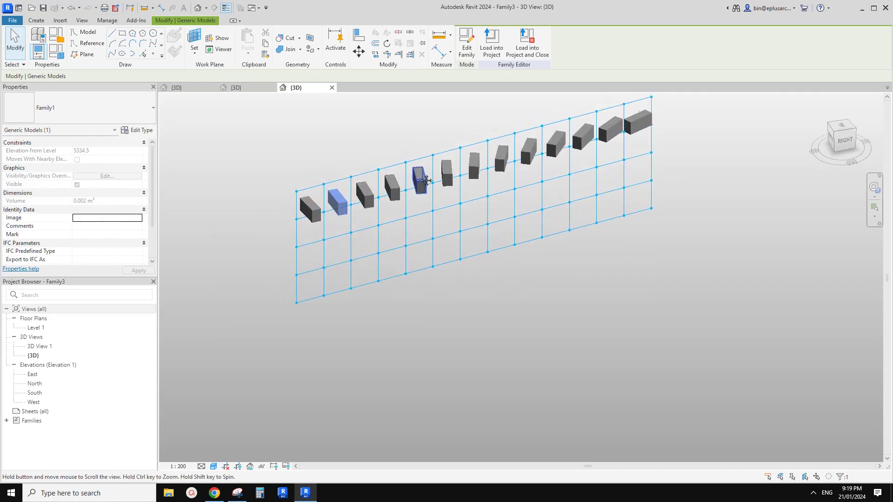
middle_click_drag(342, 202, 329, 237)
scroll(327, 220, "up", 2)
left_click(327, 212)
key("Escape")
scroll(321, 221, "down", 2)
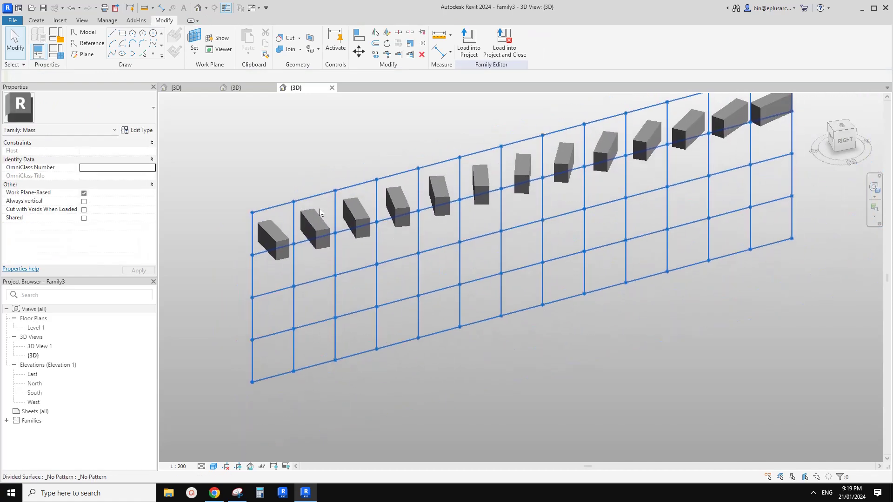
scroll(280, 243, "down", 5)
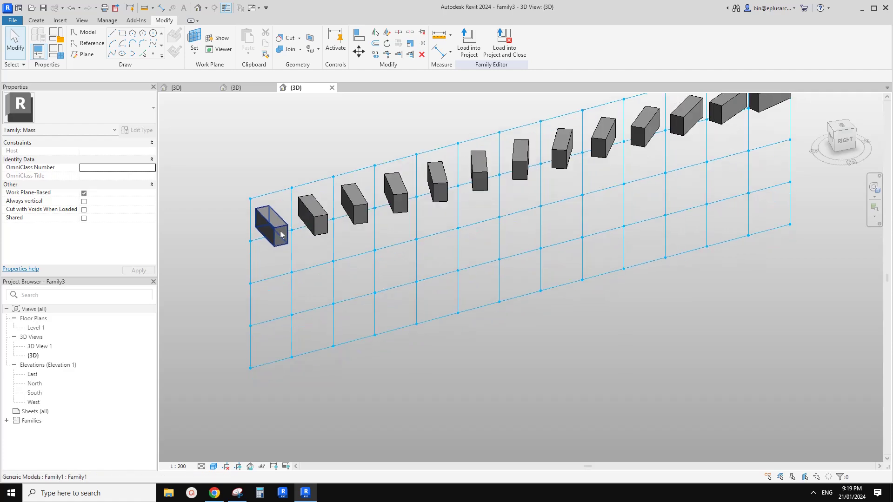
left_click_drag(234, 173, 620, 282)
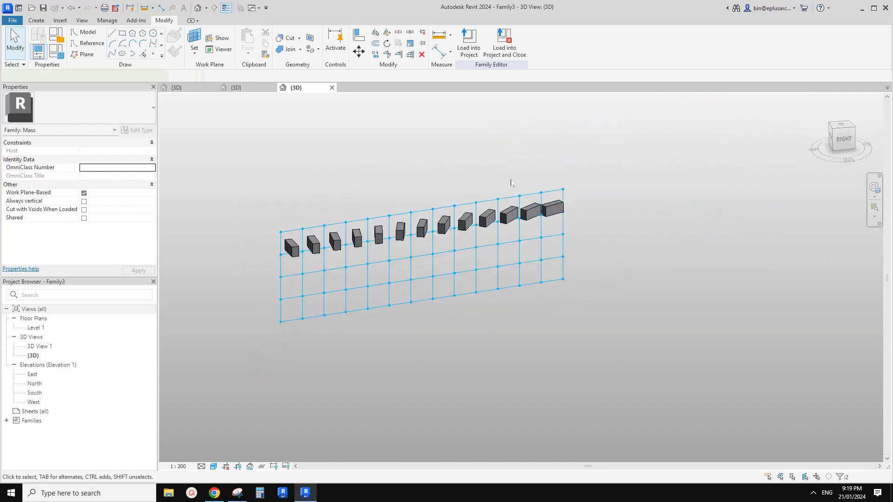
key("Escape")
scroll(287, 246, "up", 2)
left_click(287, 245)
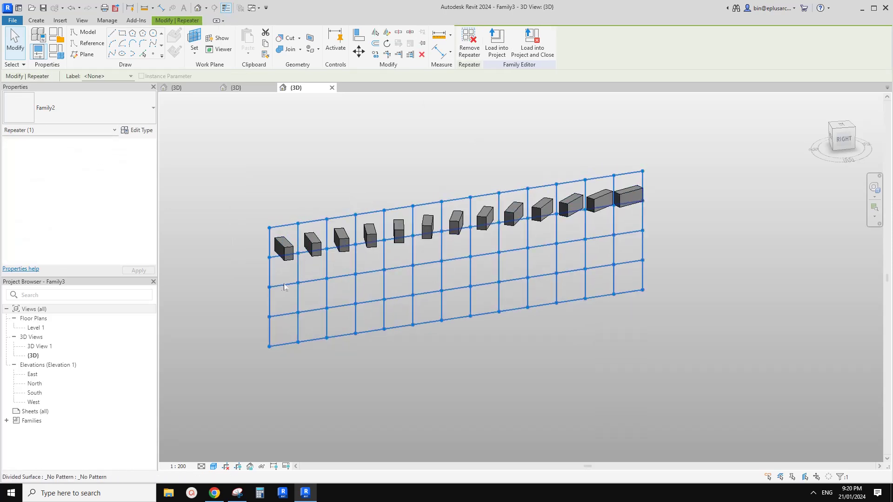
middle_click_drag(283, 287, 284, 286)
left_click(273, 201)
scroll(317, 248, "up", 1)
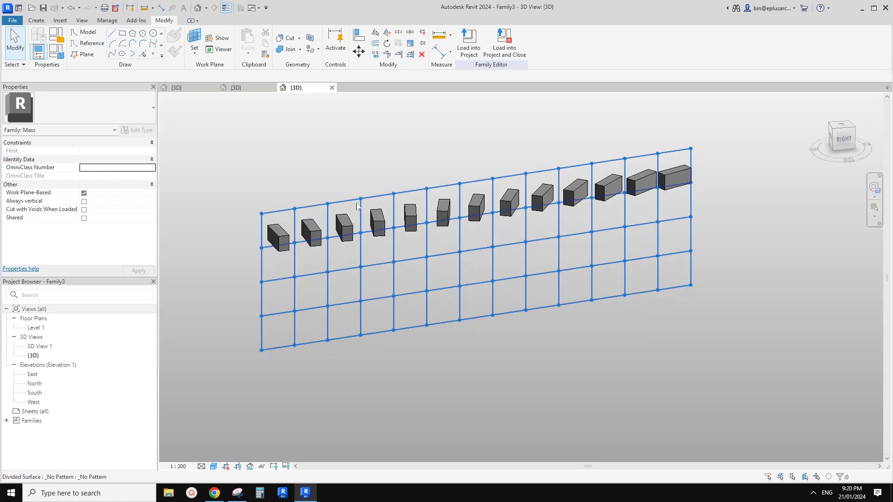
Step: Select the vertical form beneath the divided surface and set its Positive Offset to 3000
left_click(357, 201)
scroll(372, 198, "down", 2)
middle_click_drag(382, 191, 355, 208)
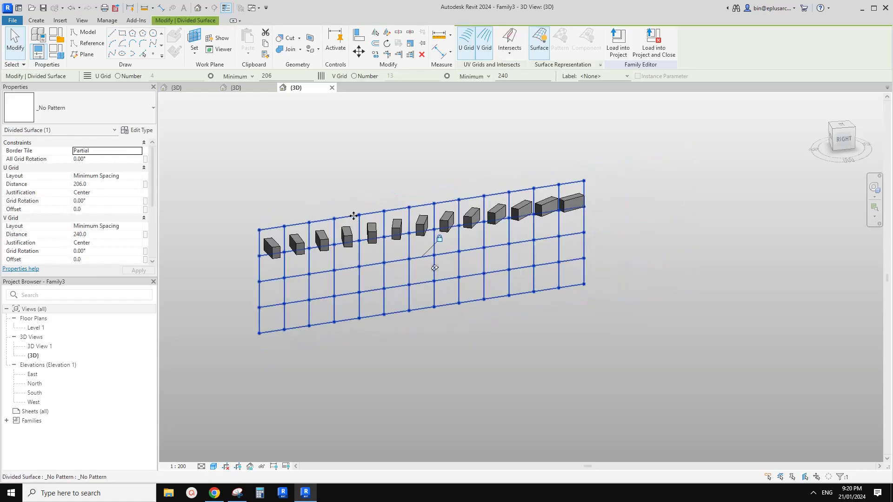
left_click(353, 215)
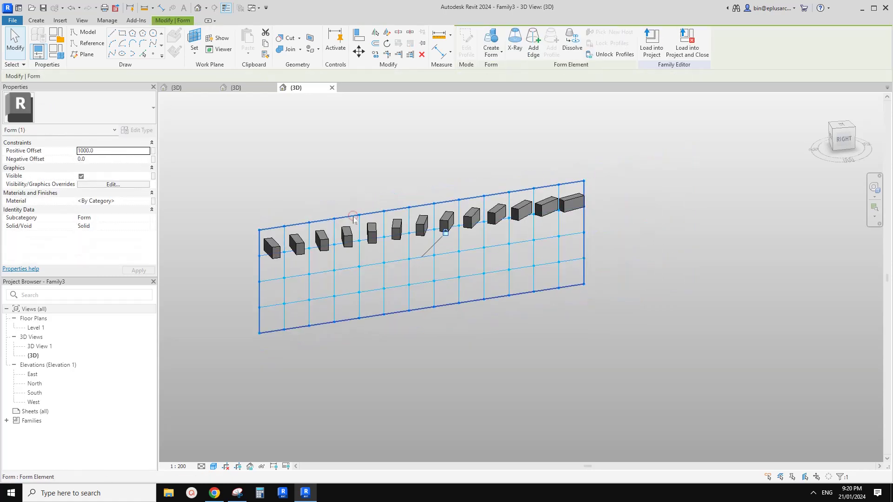
left_click(394, 321)
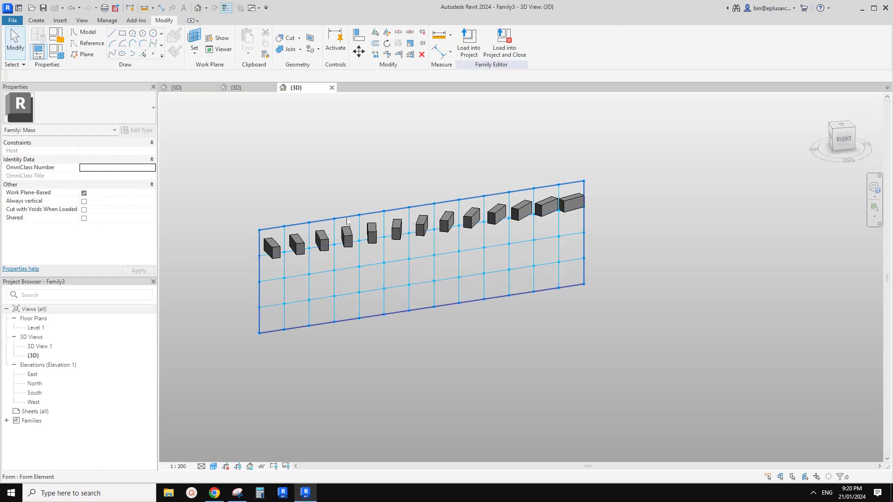
left_click(347, 221)
scroll(448, 233, "down", 1)
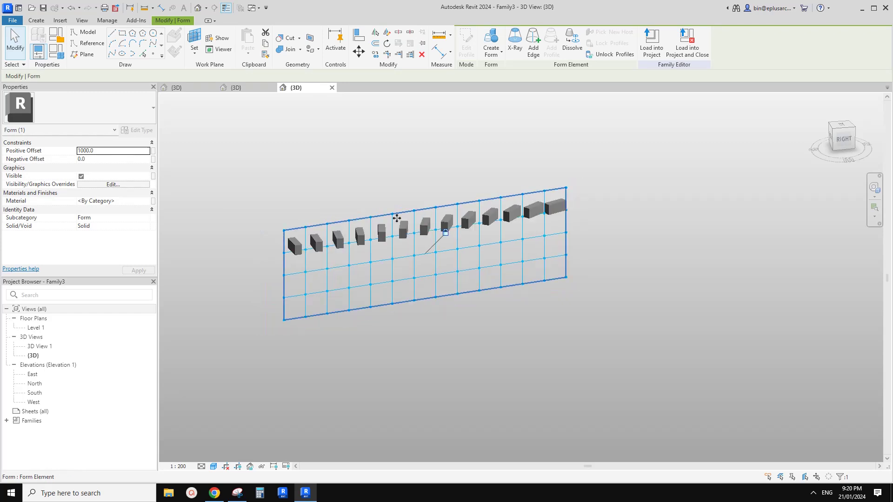
key("Escape")
key("Tab")
left_click(369, 219)
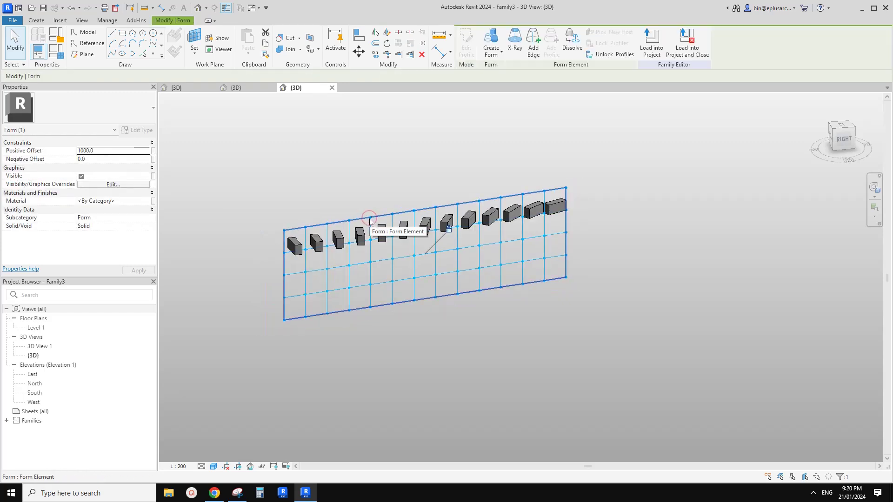
middle_click_drag(345, 189, 342, 209)
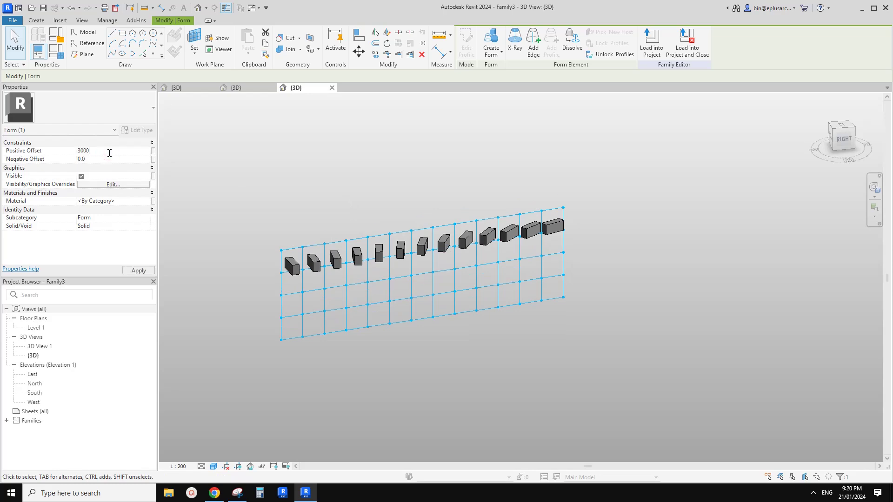
left_click(339, 182)
middle_click_drag(339, 181, 359, 288)
key("Escape")
middle_click_drag(433, 275, 409, 248)
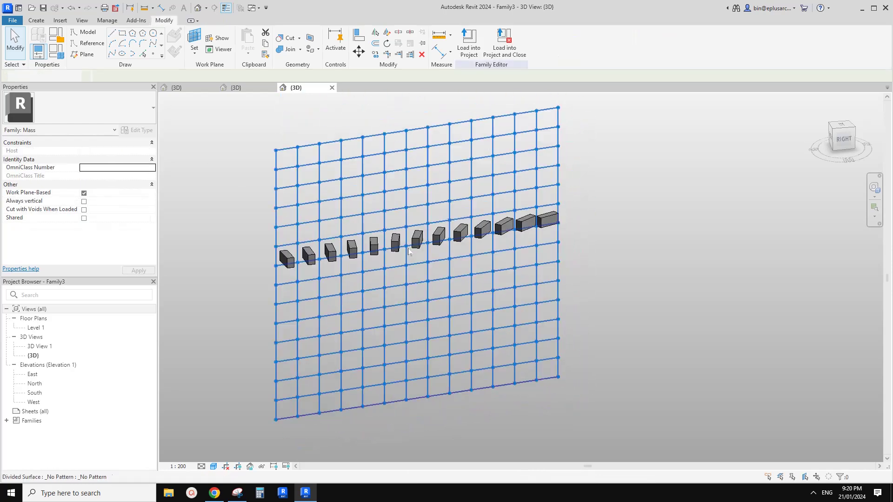
Step: Place two Family2 bricks from the edge node directly below the existing row to the next two nodes, and repeat them along that row
left_click(37, 20)
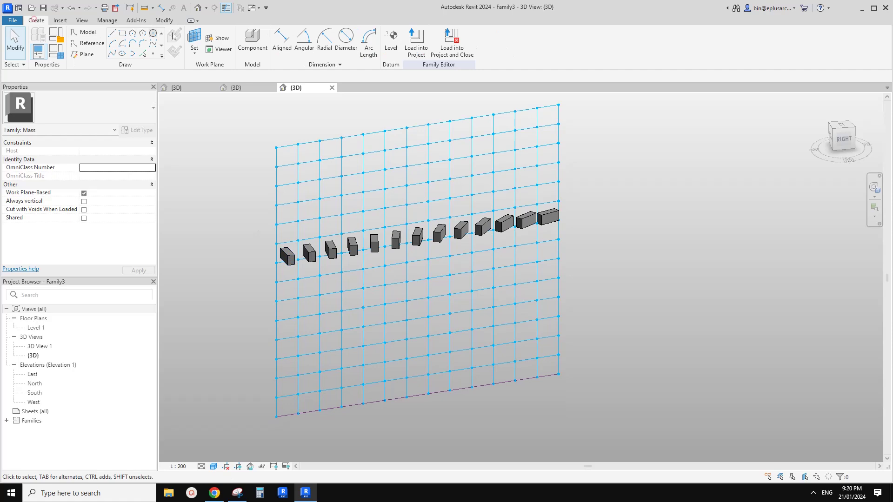
left_click(249, 42)
scroll(278, 282, "up", 3)
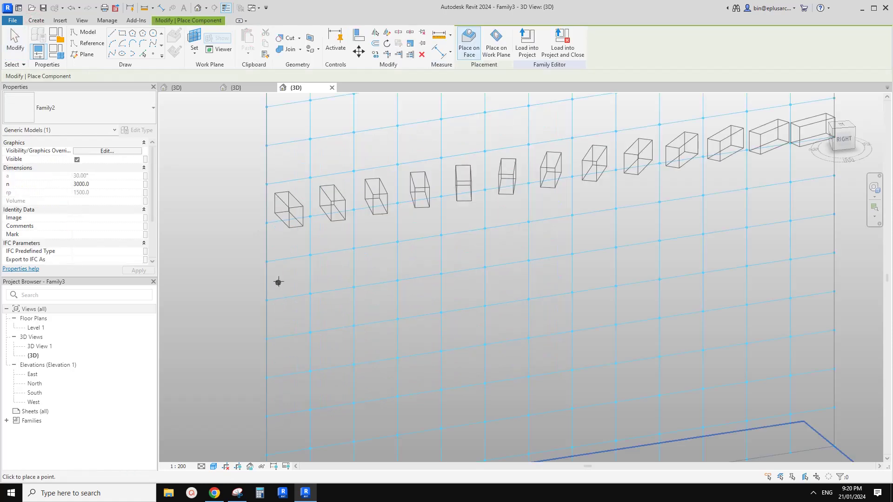
left_click(267, 262)
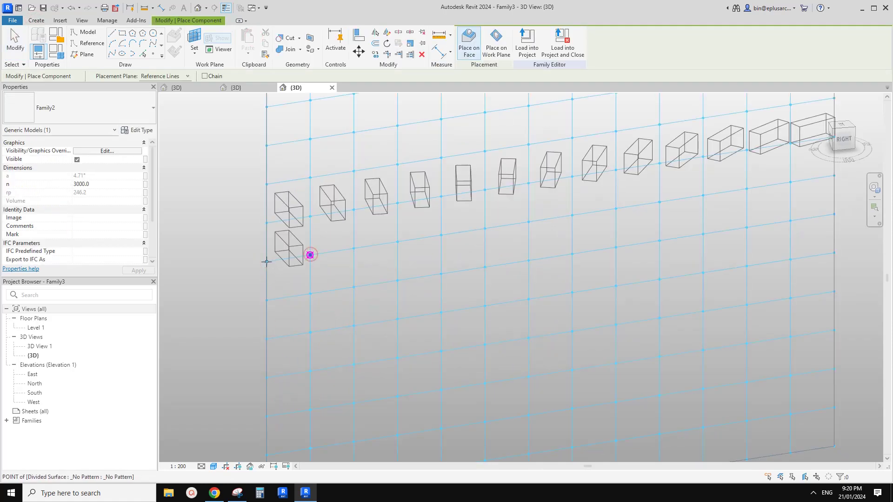
left_click(354, 248)
key("Escape")
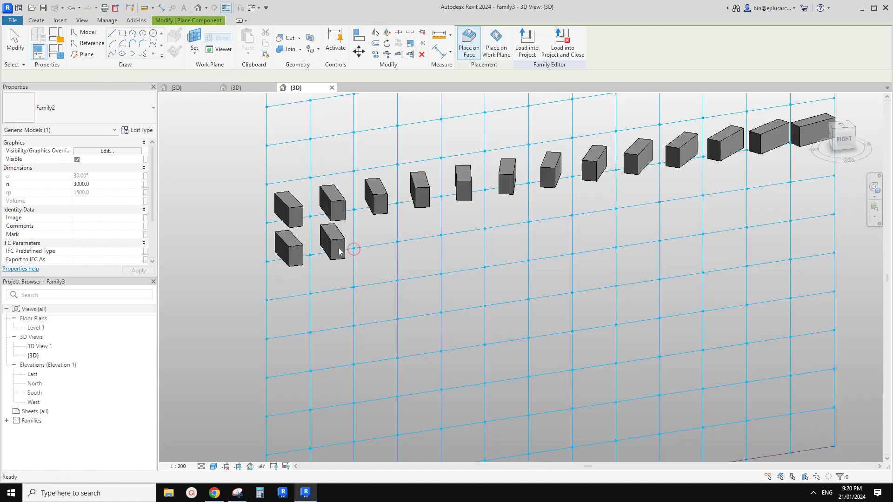
left_click(293, 248, "ctrl")
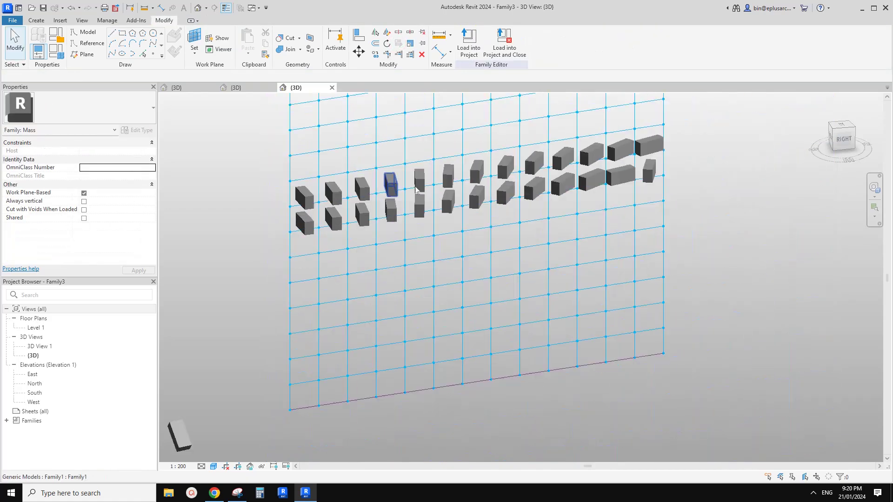
scroll(331, 311, "down", 3)
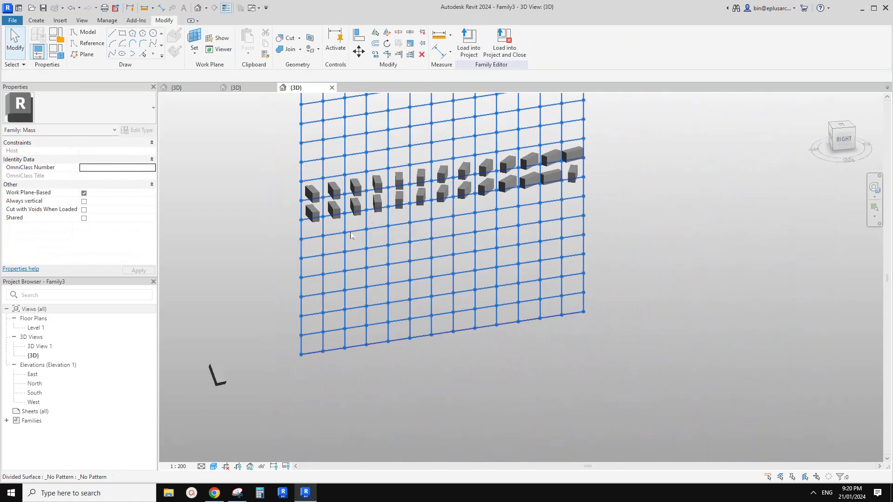
Step: Delete the stray repeated brick lying outside the divided surface
left_click(306, 354)
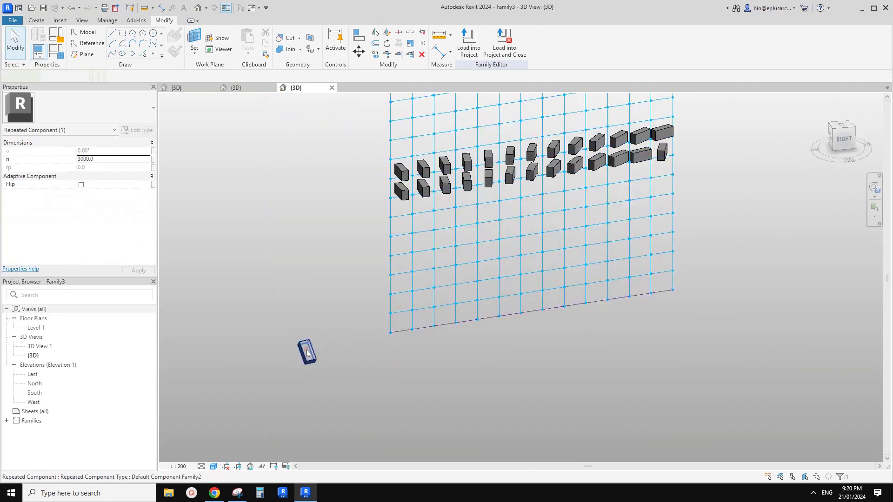
key("e")
scroll(355, 220, "up", 3)
middle_click_drag(468, 155, 395, 228)
scroll(390, 220, "down", 2)
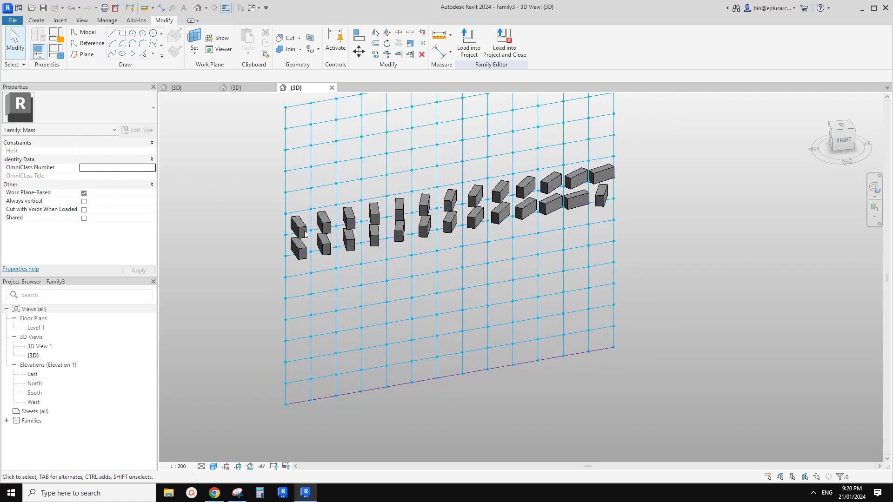
Step: Select all instances of the repeated brick in both rows and set their n parameter to 3300
key("Tab")
key("Tab")
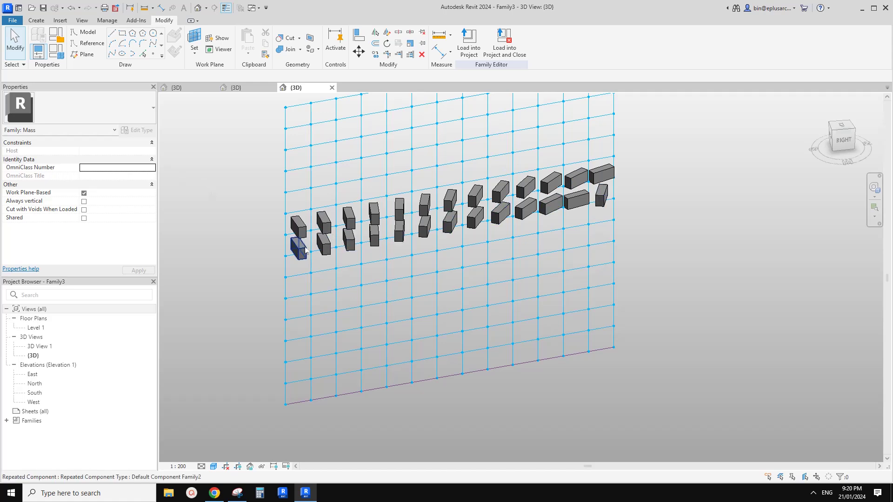
left_click(305, 251)
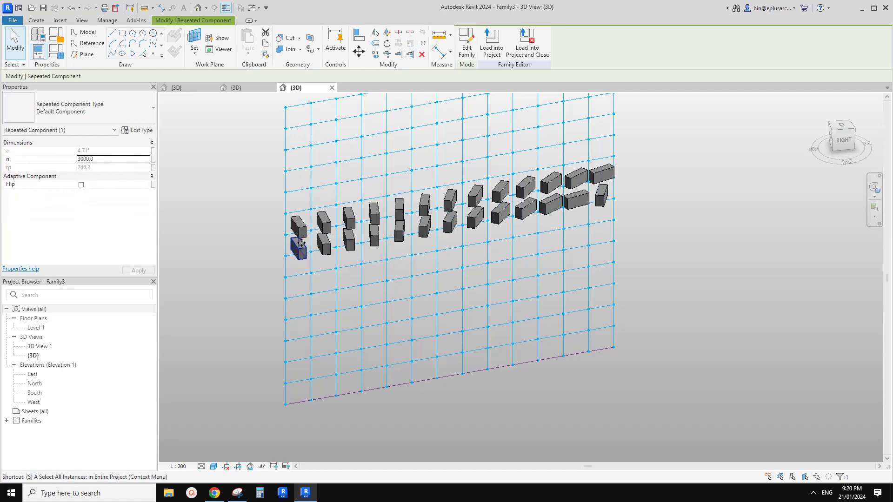
key("a")
left_click(118, 162)
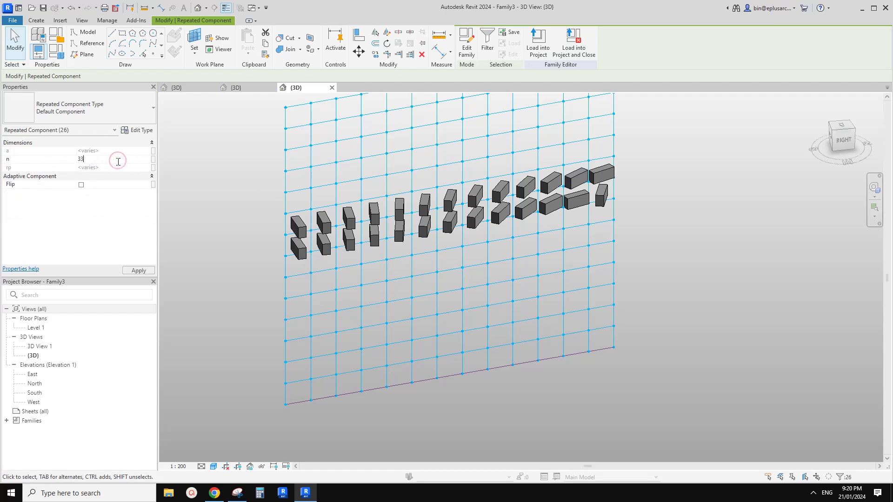
type("3300")
key("Return")
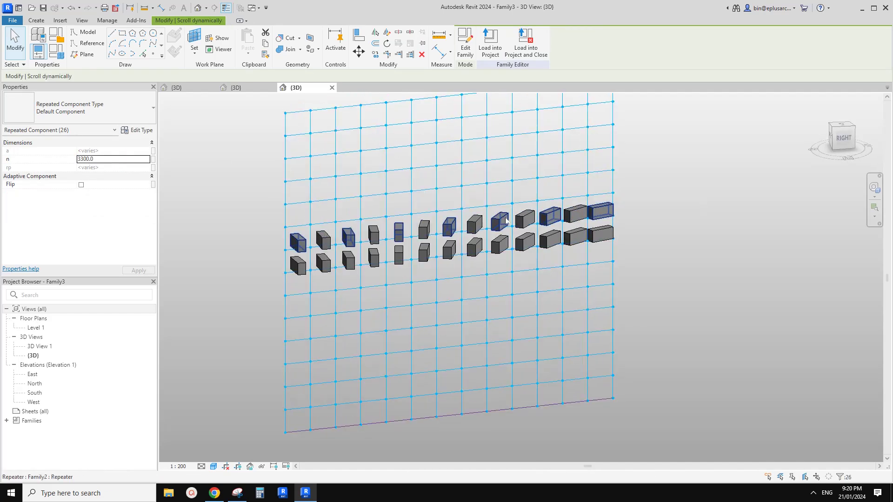
scroll(384, 229, "down", 2)
middle_click_drag(383, 229, 337, 258, "shift")
key("Escape")
Step: Remove the repeaters from the upper row so its alternating sets of bricks become individual components
scroll(353, 252, "up", 1)
scroll(322, 243, "up", 3)
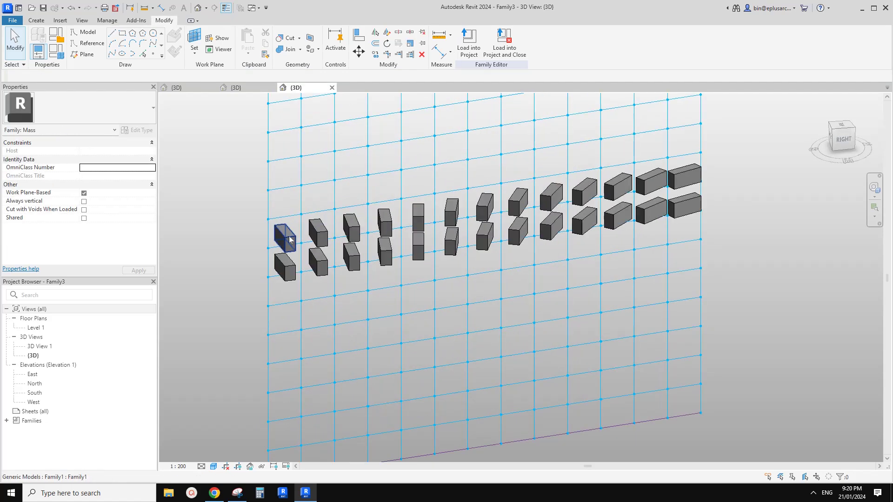
left_click(285, 238)
scroll(286, 239, "up", 1)
key("Escape")
key("Tab")
left_click(288, 242)
left_click(289, 242)
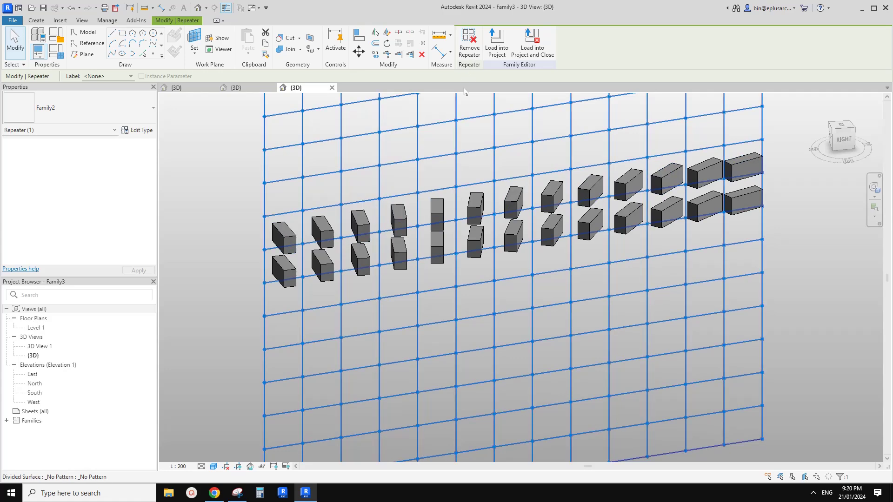
left_click(474, 51)
left_click(324, 231)
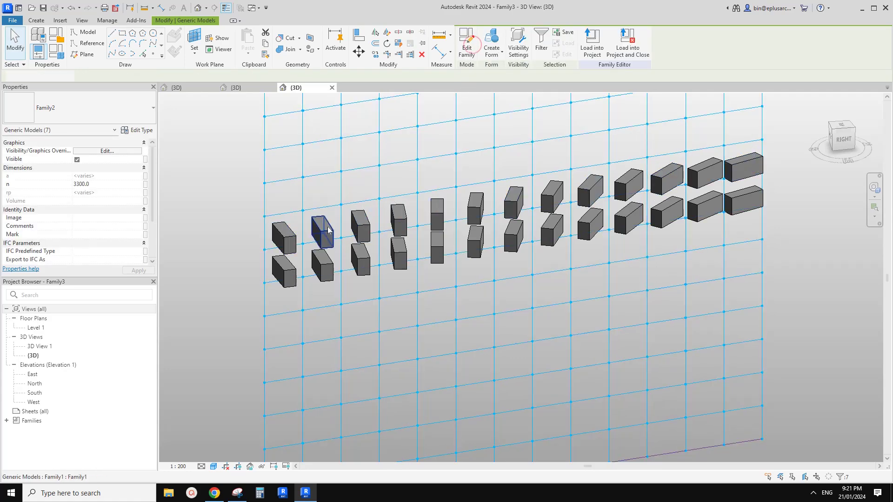
key("ctrl+z")
left_click(328, 231)
left_click(466, 45)
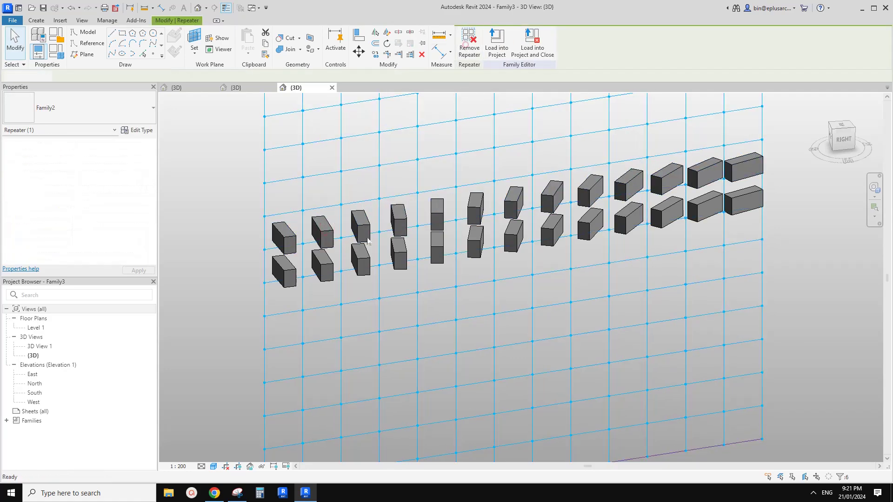
Step: Remove the repeaters from the lower row so its bricks become individual components as well
left_click(410, 226)
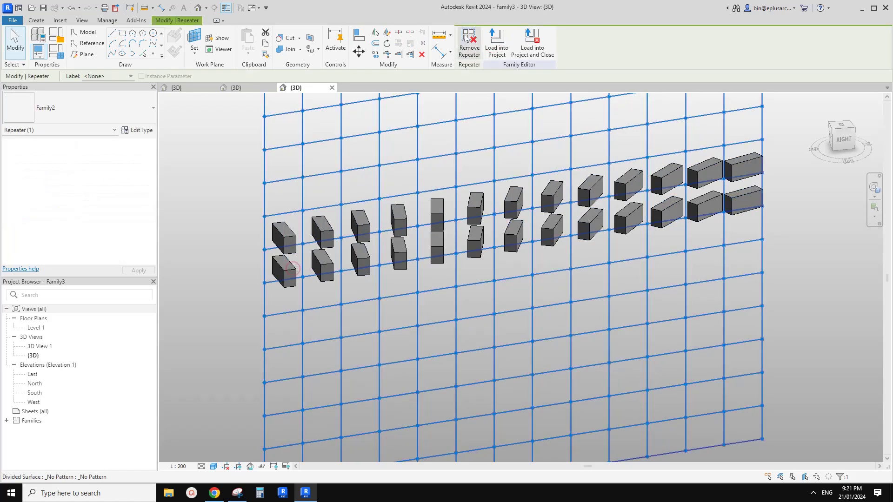
key("Escape")
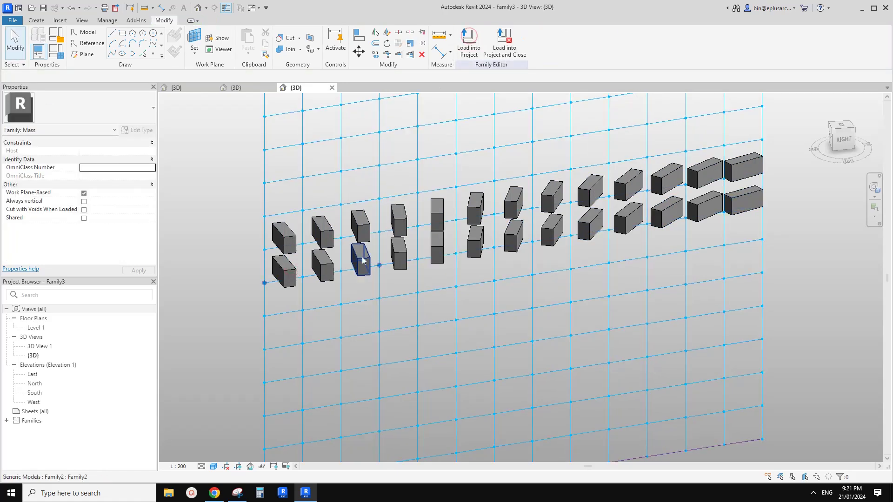
key("Tab")
left_click(327, 267)
left_click(466, 44)
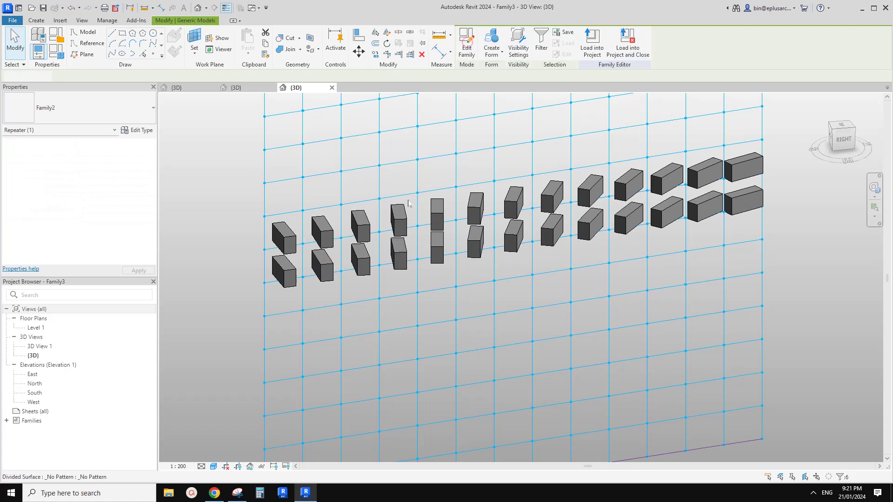
Step: Repeat the first column's two stacked bricks vertically over the full height of the divided surface
left_click(283, 264)
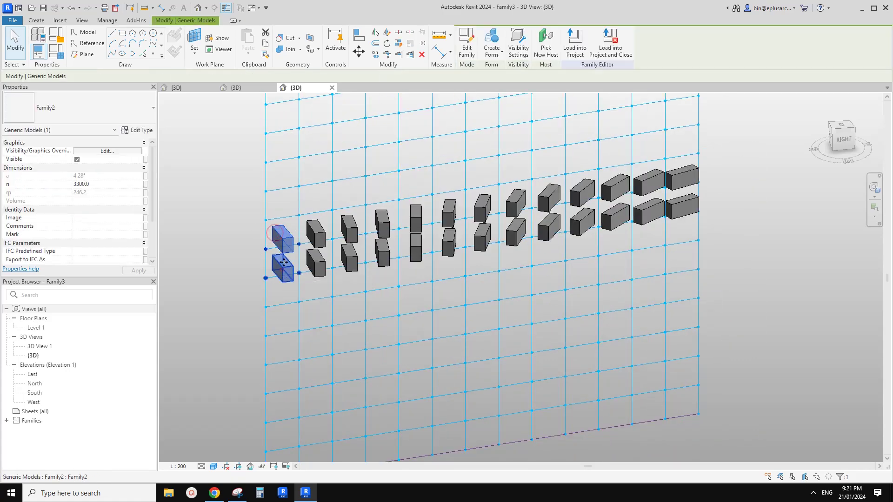
left_click(283, 235, "ctrl")
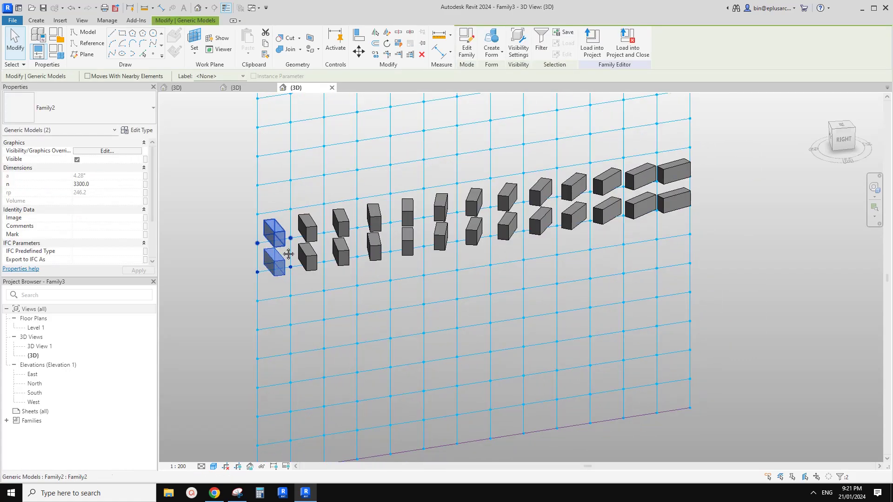
scroll(255, 245, "down", 2)
left_click(401, 43)
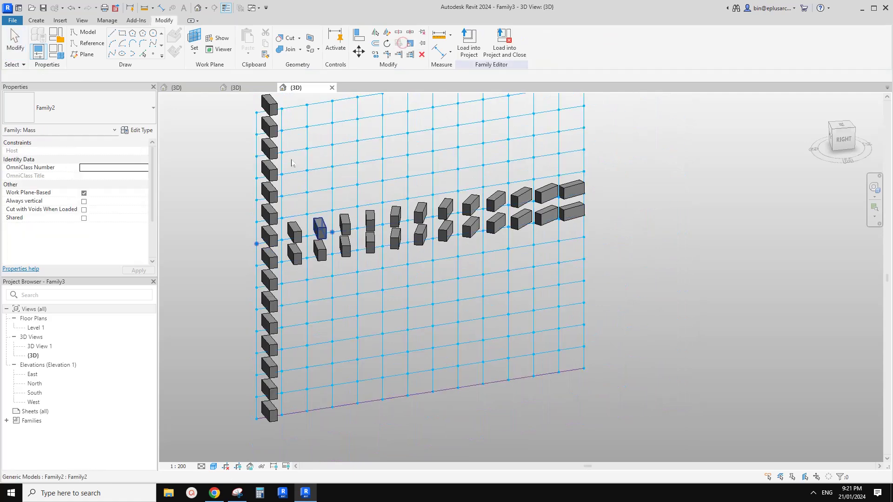
Step: Repeat the stacked brick pairs of the second, third and fourth columns vertically, one column at a time
left_click(298, 230)
left_click(296, 256, "ctrl")
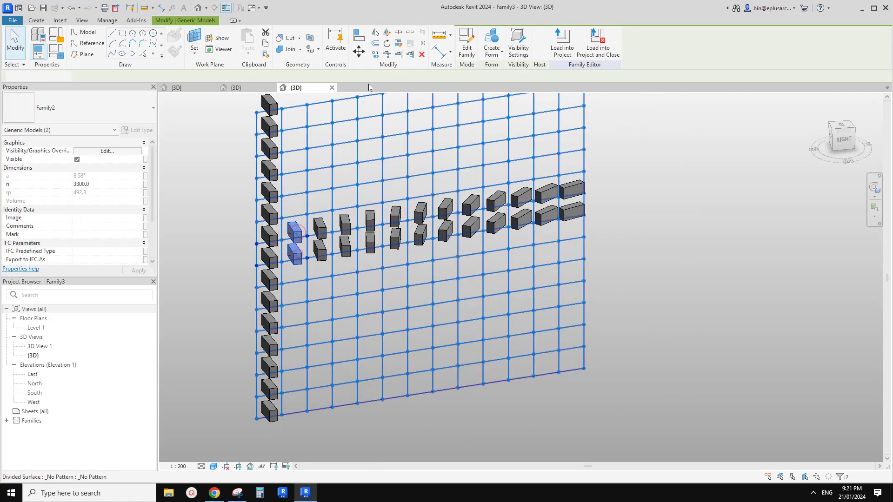
left_click(399, 44)
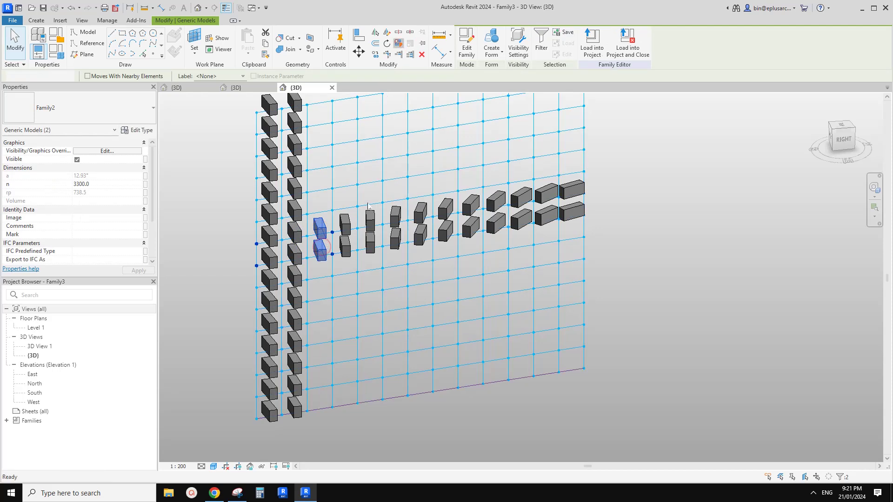
left_click(345, 223)
left_click(344, 247, "ctrl")
left_click(399, 43)
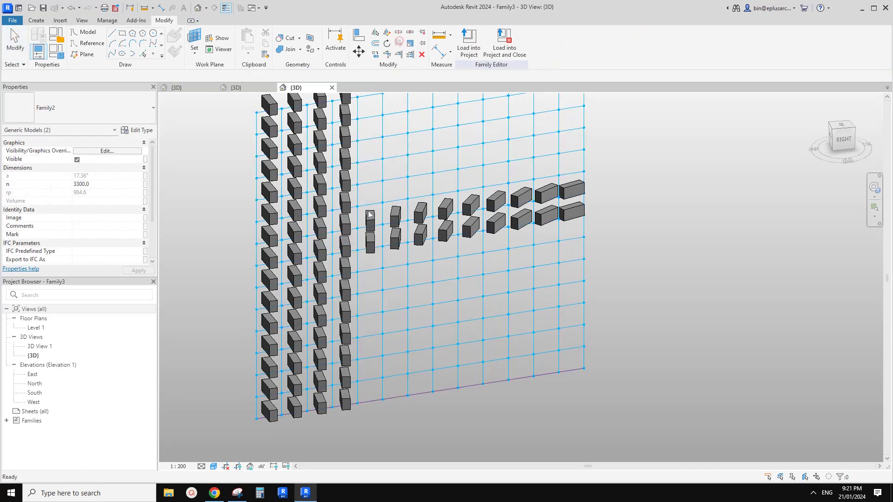
Step: Repeat the stacked brick pairs of the fifth and sixth columns over the full height of the grid
left_click(369, 215)
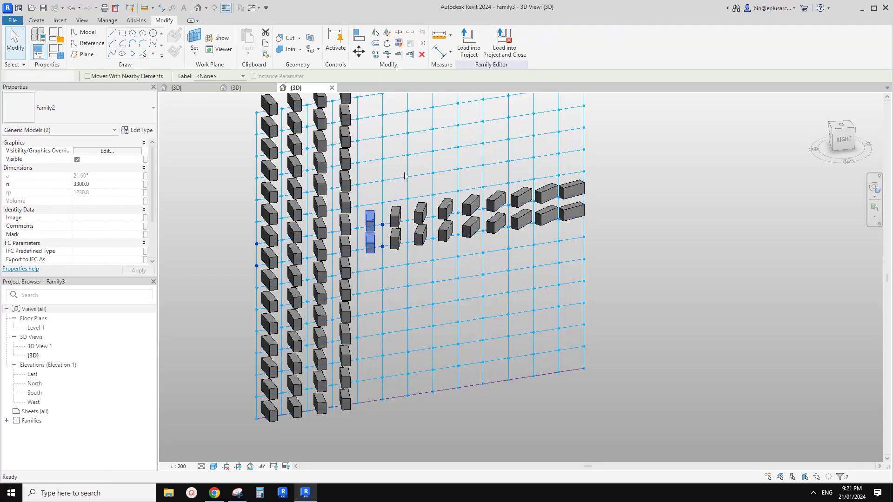
left_click(395, 219)
left_click(396, 238, "ctrl")
scroll(396, 237, "down", 1)
middle_click_drag(396, 237, 422, 209, "shift")
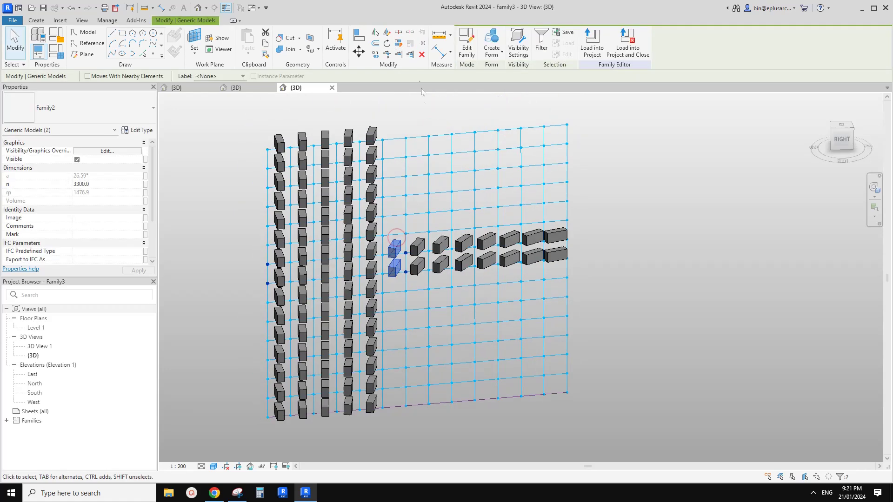
left_click(397, 45)
Step: Repeat the stacked brick pairs of the seventh and eighth columns over the full height of the divided surface, one column at a time
scroll(423, 256, "up", 1)
left_click(419, 247)
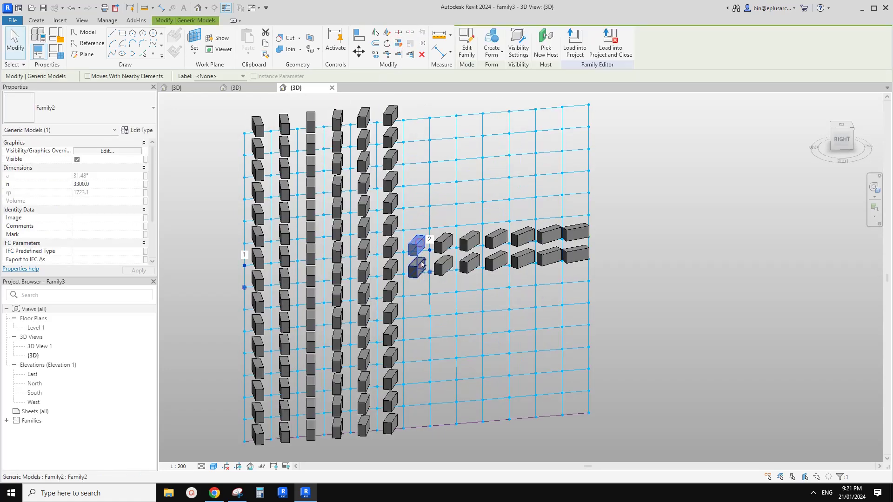
left_click(421, 265, "ctrl")
left_click(398, 43)
left_click(441, 238)
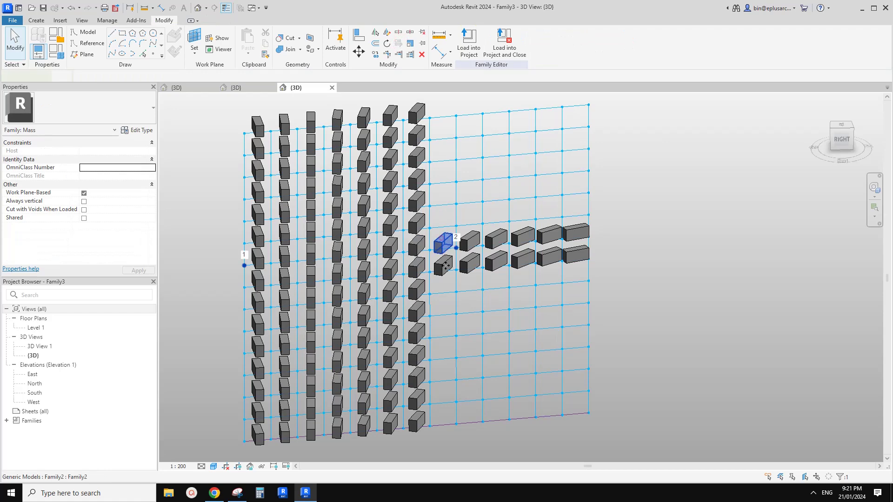
left_click(445, 267, "ctrl")
left_click(444, 266, "ctrl")
left_click(398, 43)
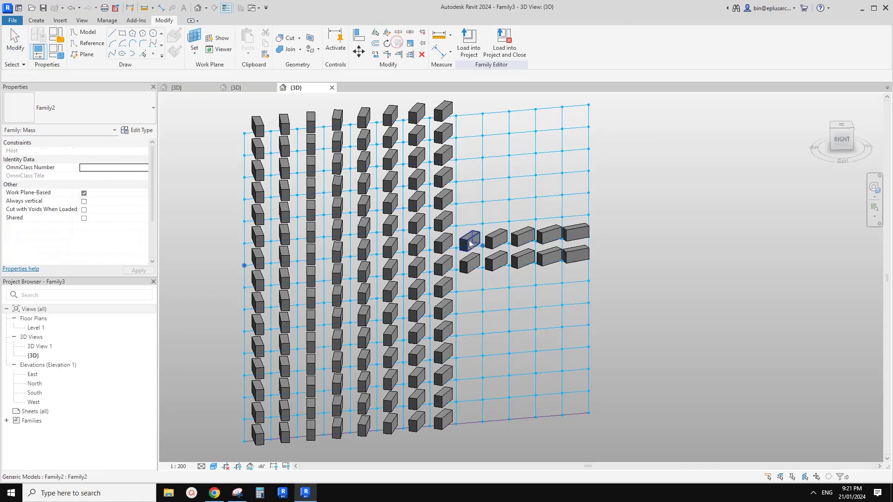
Step: Repeat the remaining stacked brick pairs, from the ninth through the thirteenth column, vertically to complete the brick wall
left_click(399, 44)
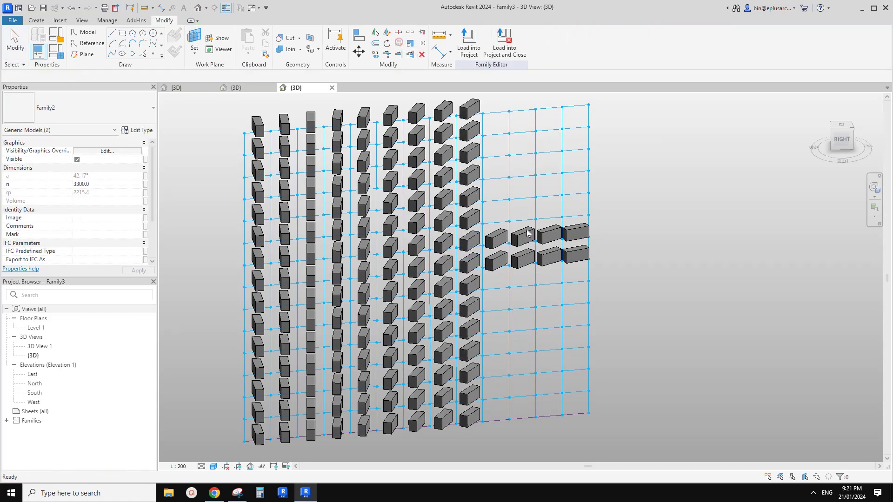
left_click(399, 44)
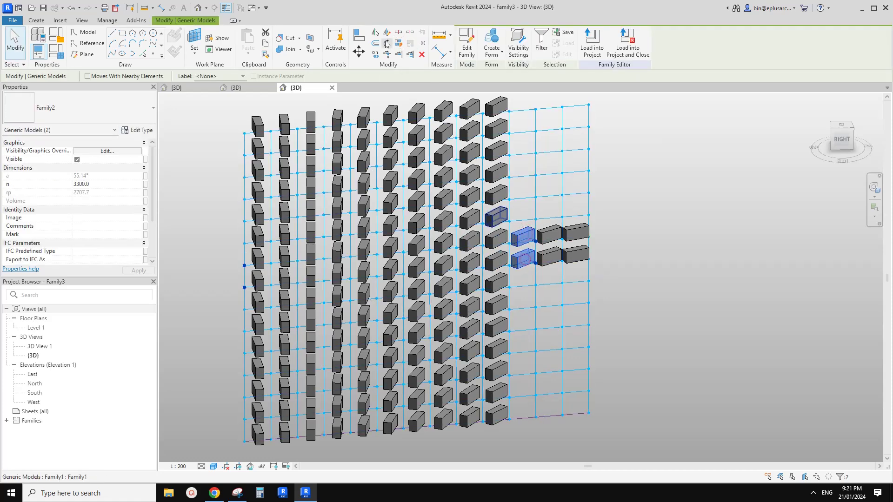
left_click(399, 44)
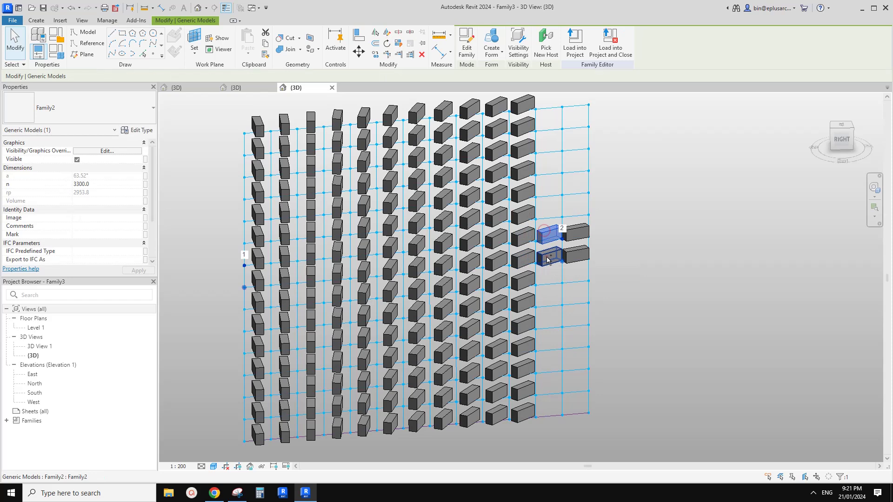
left_click(399, 43)
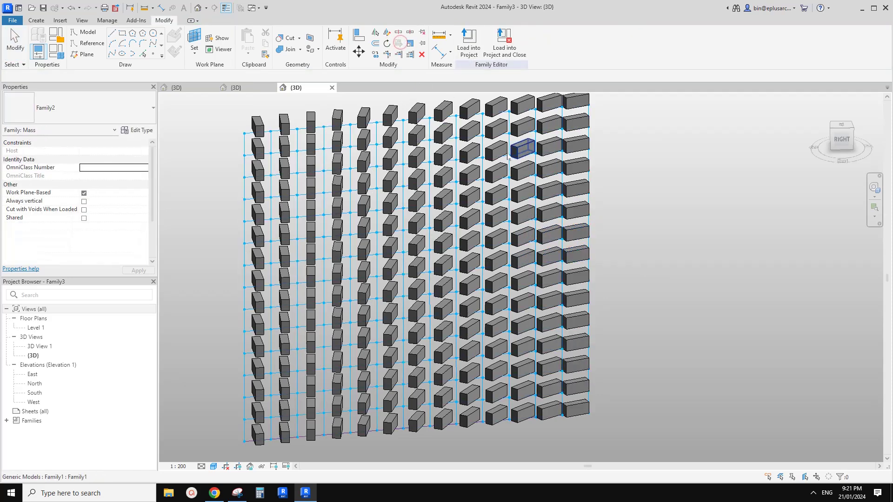
Step: Review the completed wall against the adaptive family with the rp distance, and examine its first column of bricks
scroll(507, 140, "down", 2)
middle_click_drag(497, 199, 480, 219, "shift")
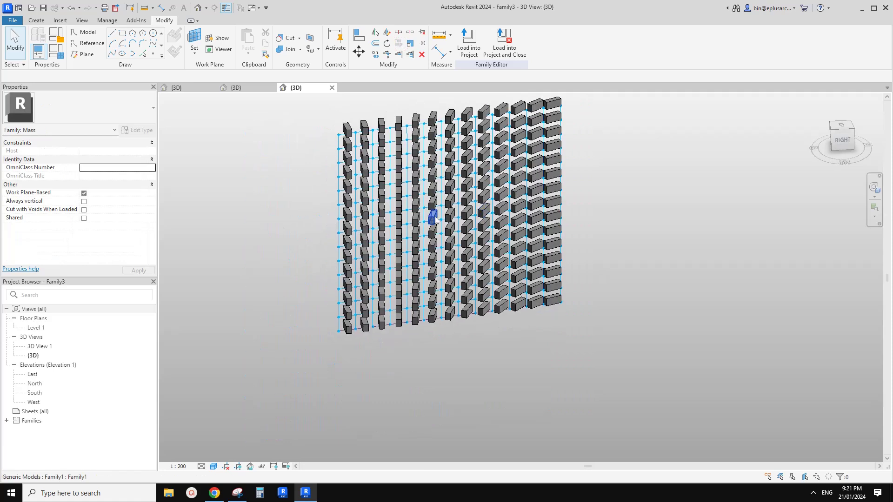
left_click(245, 88)
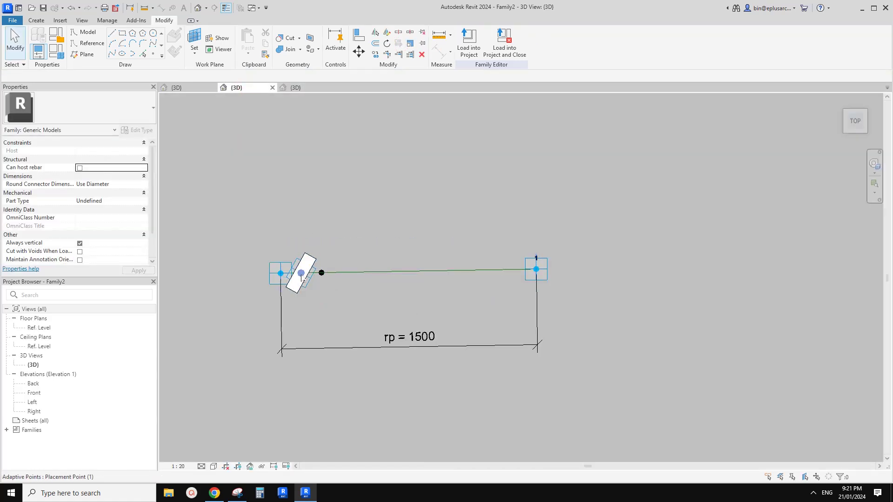
left_click(296, 88)
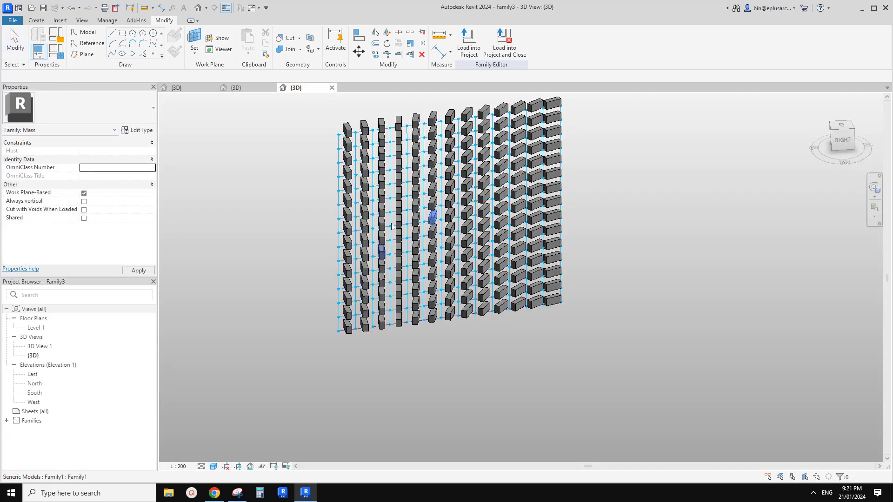
left_click(347, 186)
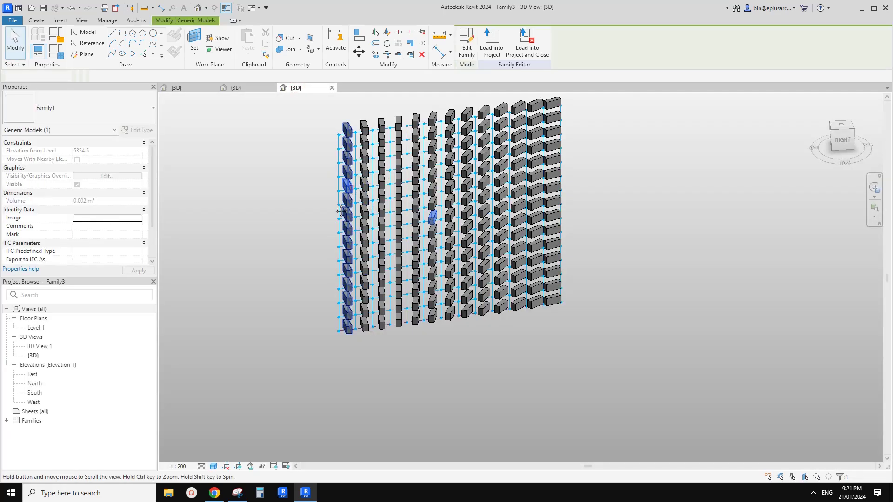
middle_click_drag(342, 210, 296, 228)
middle_click_drag(296, 228, 334, 217, "shift")
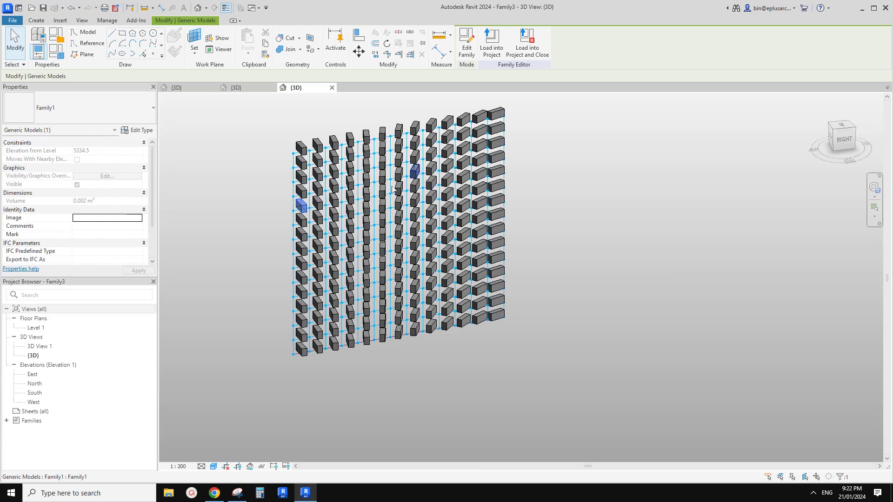
Step: Examine the brick wall from the front and from oblique angles to check how the brick rotation varies across the columns
middle_click_drag(399, 215, 394, 224)
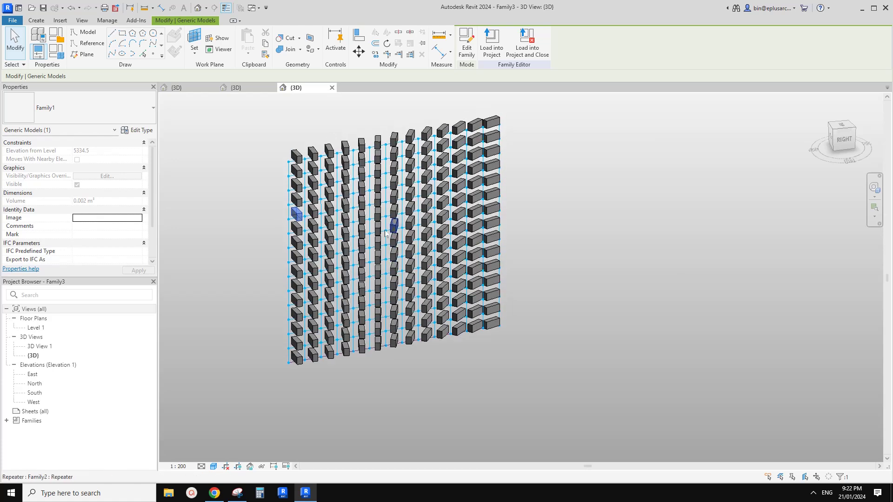
key("Escape")
left_click(346, 205)
middle_click_drag(386, 254, 408, 189, "shift")
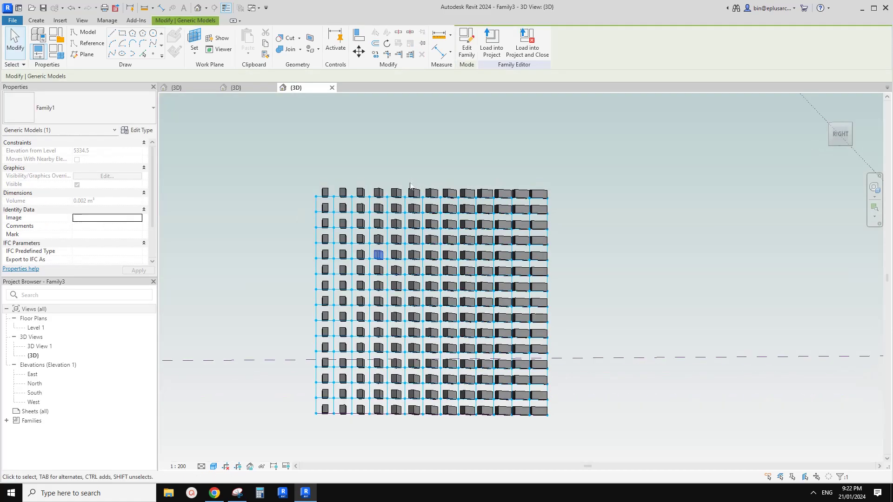
left_click(409, 186)
scroll(414, 233, "down", 1)
middle_click_drag(414, 233, 405, 176, "shift")
left_click(405, 176)
middle_click_drag(452, 213, 339, 259)
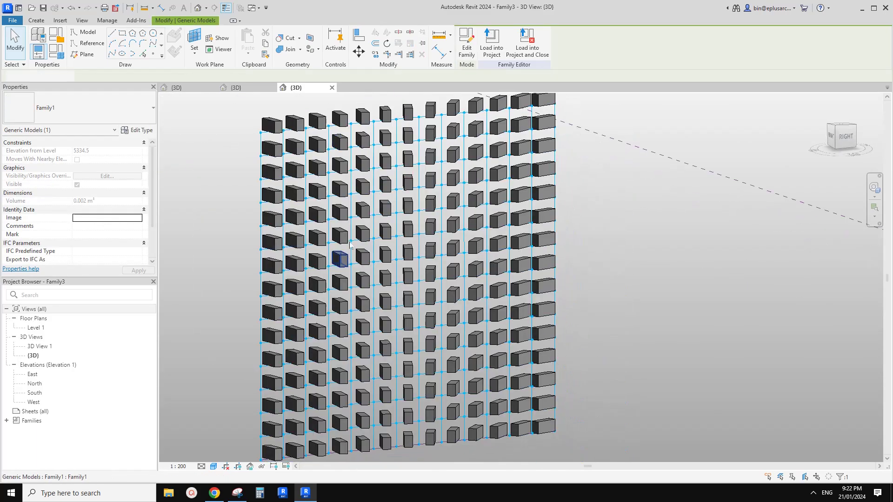
key("Escape")
Step: Compare the nested brick in the adaptive family with the reference brick wall photo in the Google Docs page
left_click(217, 495)
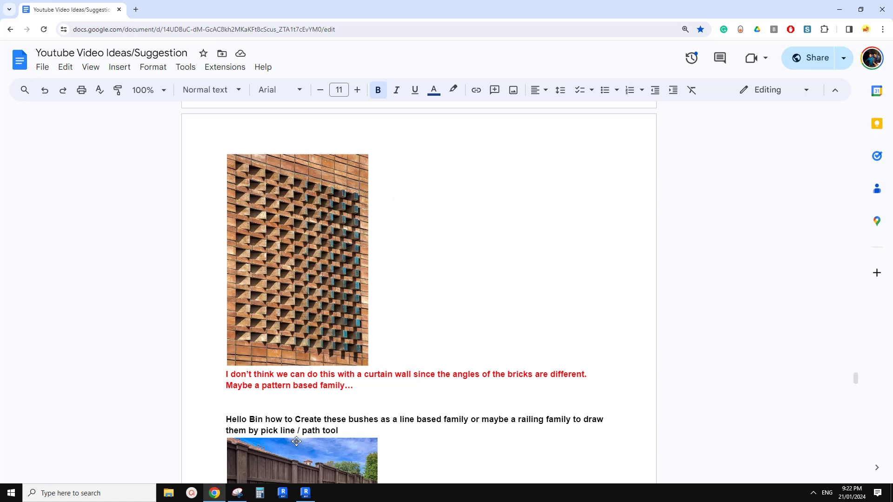
left_click(306, 493)
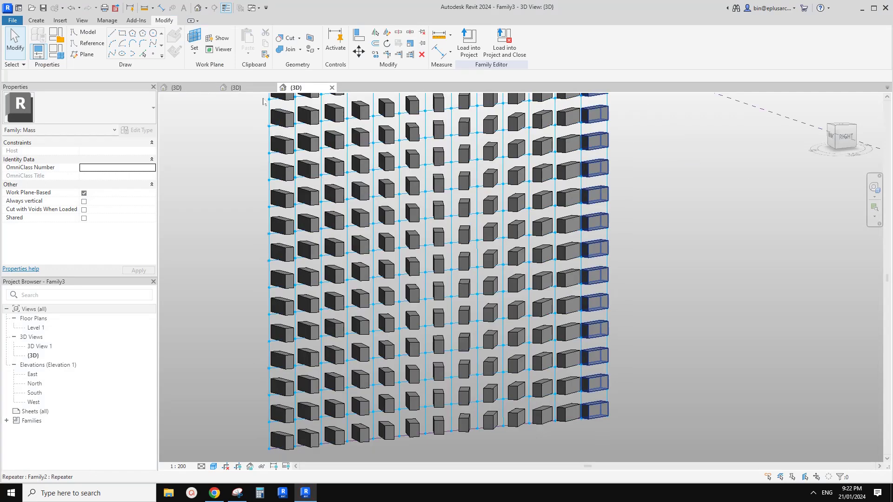
left_click(251, 90)
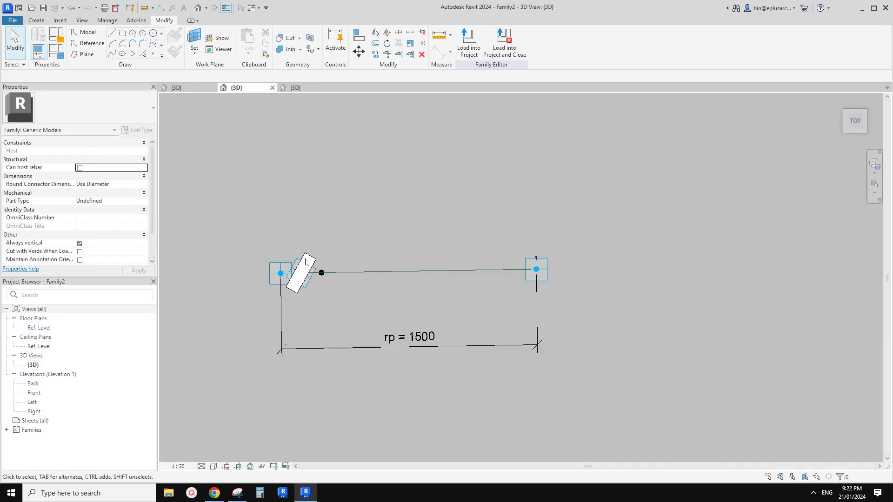
left_click(309, 272)
middle_click_drag(366, 189, 341, 160, "shift")
scroll(395, 282, "up", 4)
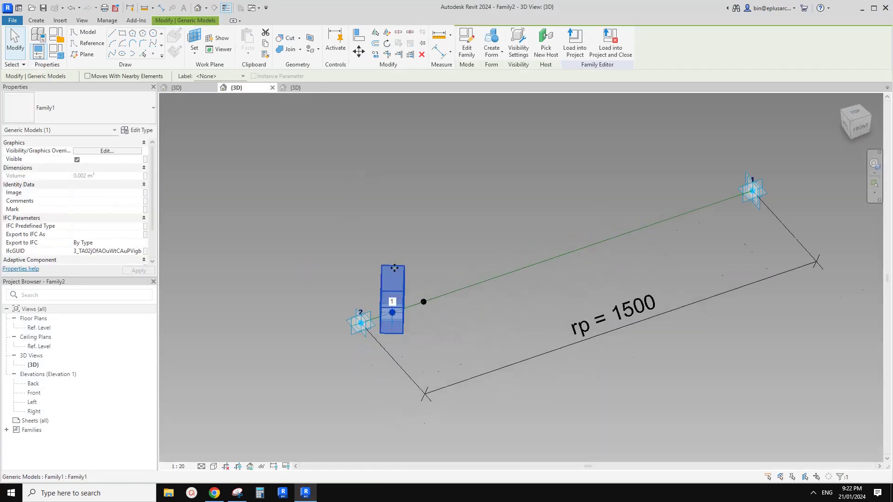
scroll(400, 297, "down", 2)
middle_click_drag(432, 181, 329, 311)
key("Escape")
scroll(364, 229, "up", 2)
left_click(214, 493)
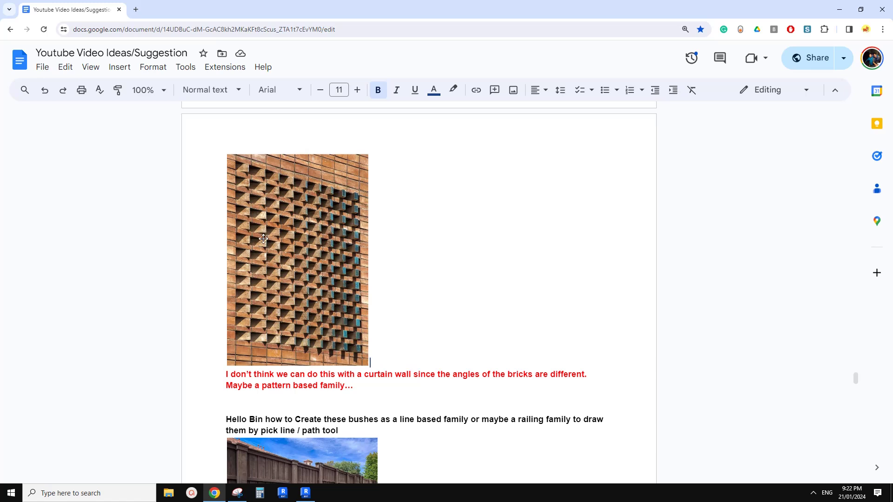
left_click(309, 495)
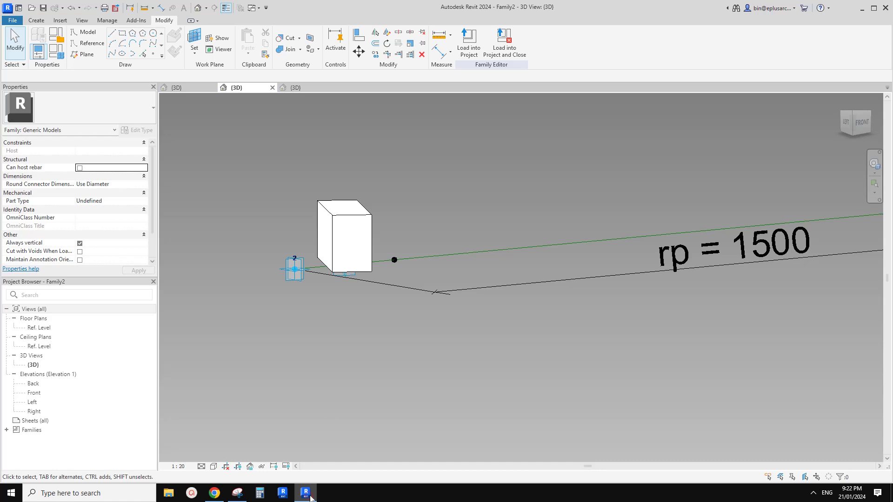
Step: Compare the standalone brick family with the adaptive family that nests it
left_click(255, 88)
left_click(185, 88)
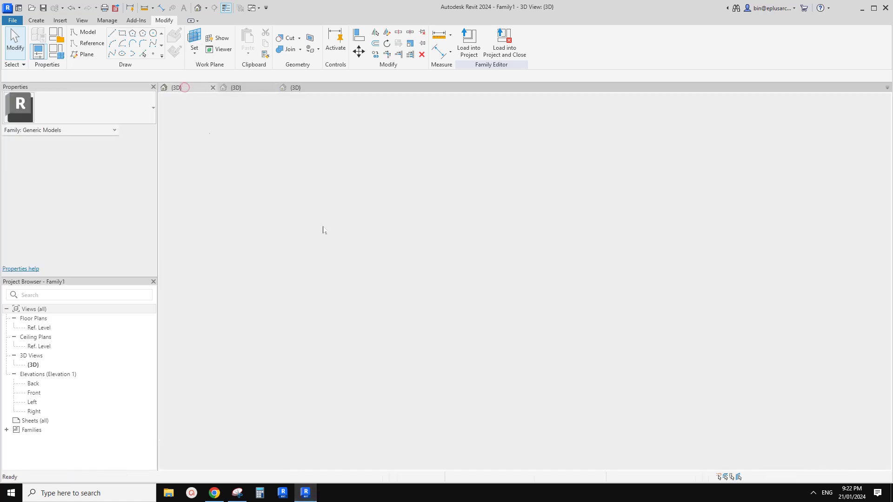
left_click(247, 88)
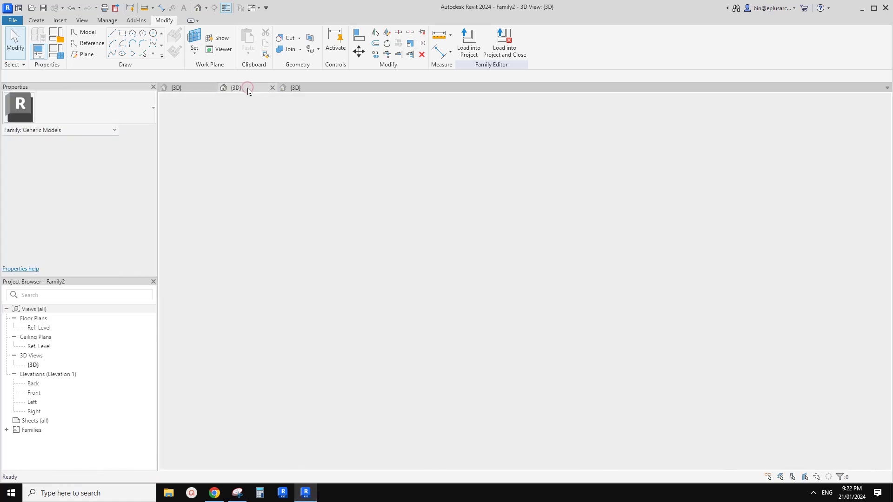
left_click(195, 87)
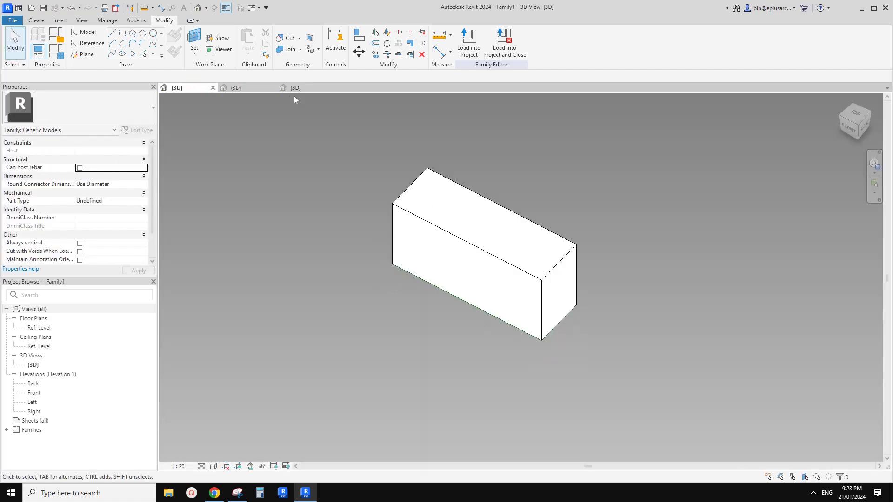
left_click(262, 89)
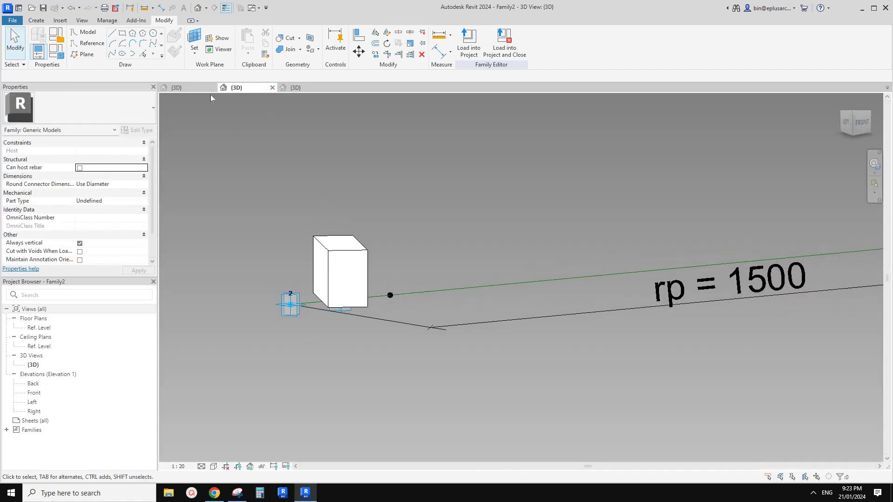
left_click(199, 88)
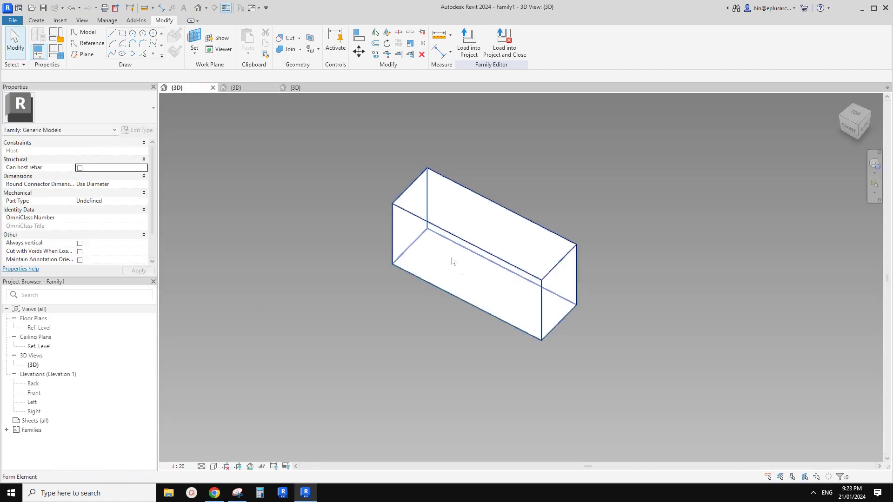
left_click(240, 89)
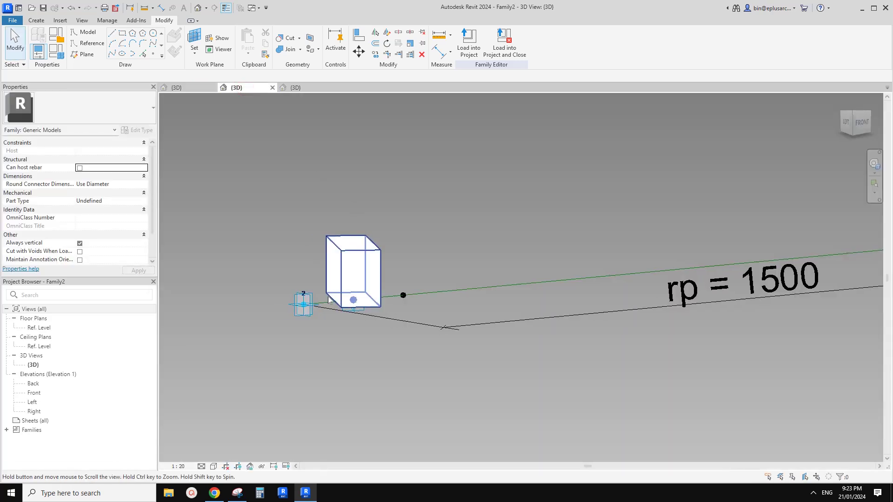
Step: Rename the nested generic model Family1 in the adaptive family as Family1a, and return to the standalone brick family's 3D view
left_click(7, 431)
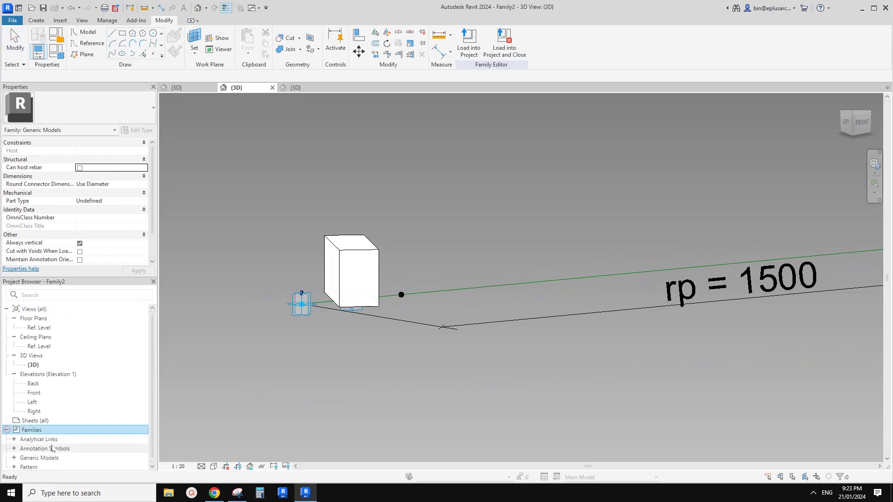
left_click(14, 457)
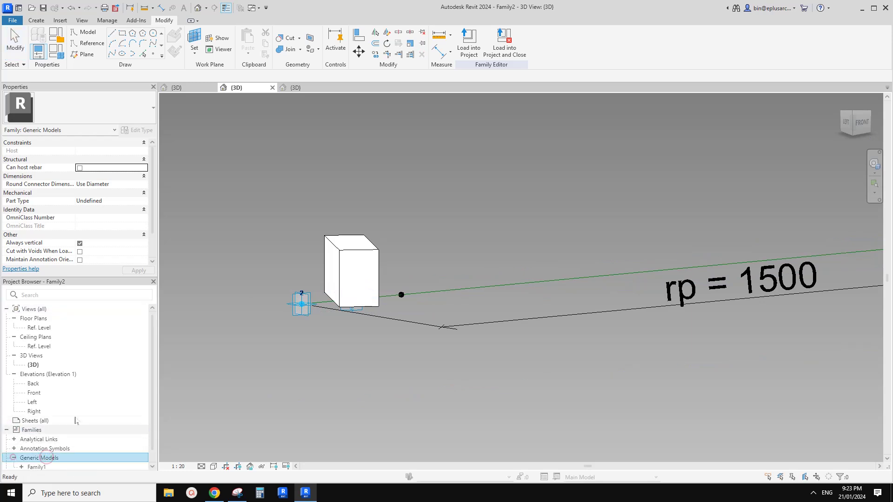
left_click(44, 458)
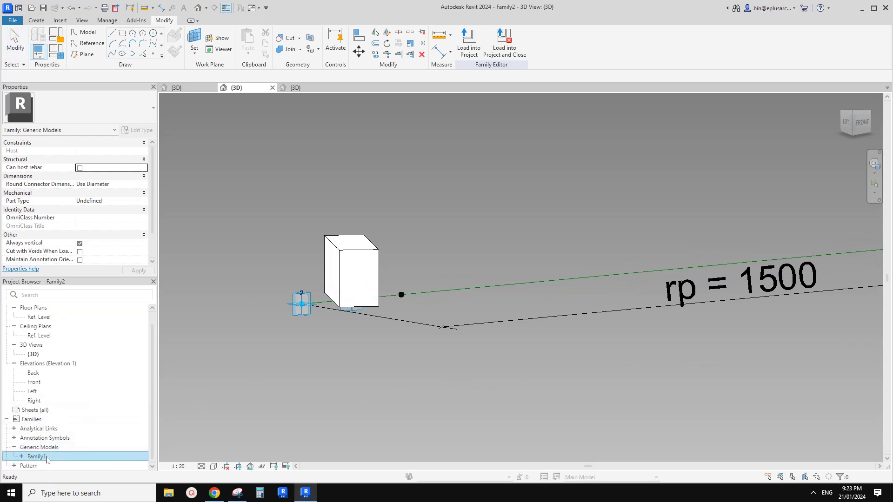
right_click(45, 459)
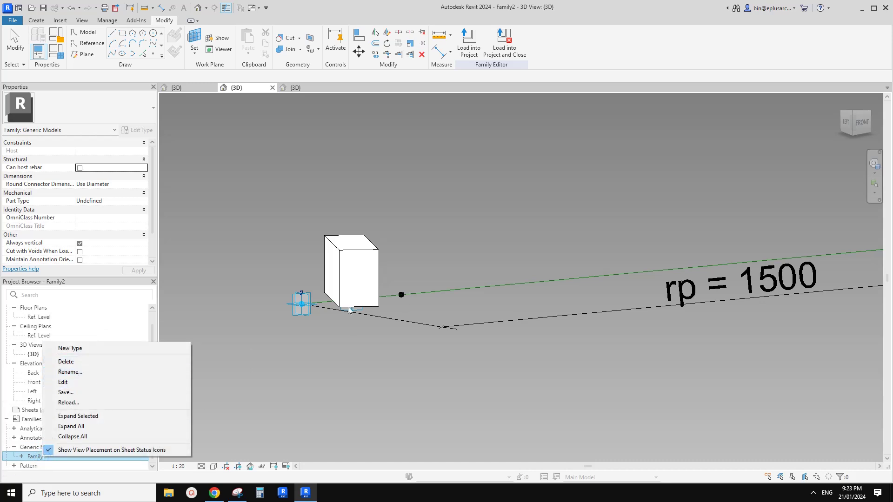
left_click(72, 373)
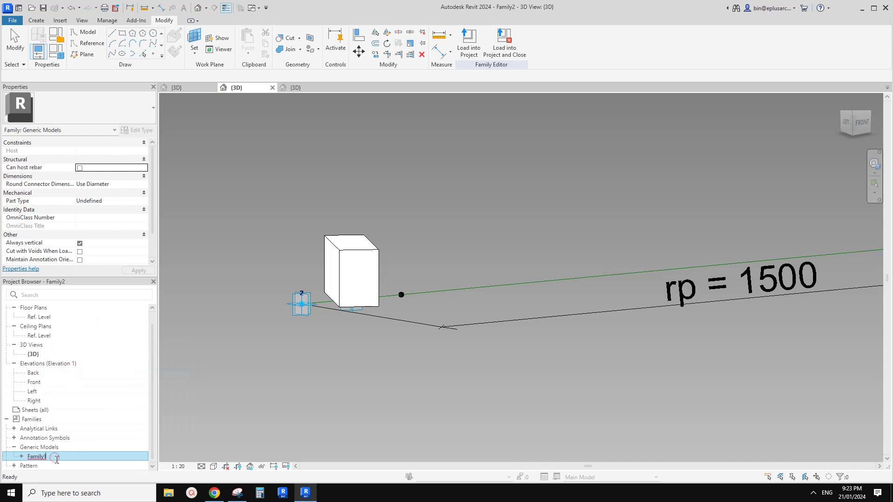
left_click(214, 373)
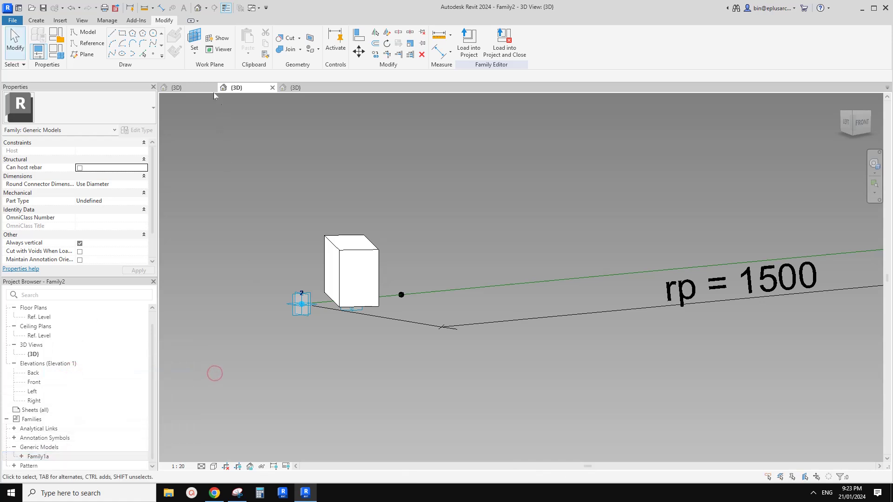
left_click(205, 88)
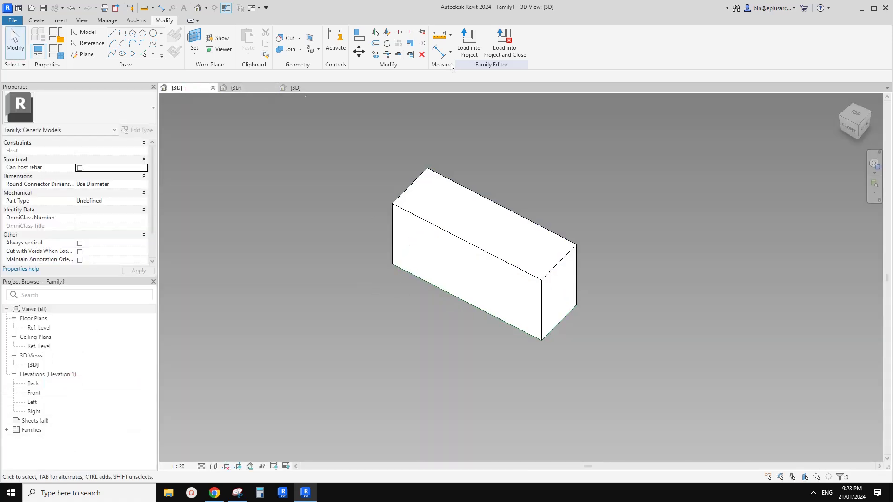
middle_click_drag(458, 279, 450, 281)
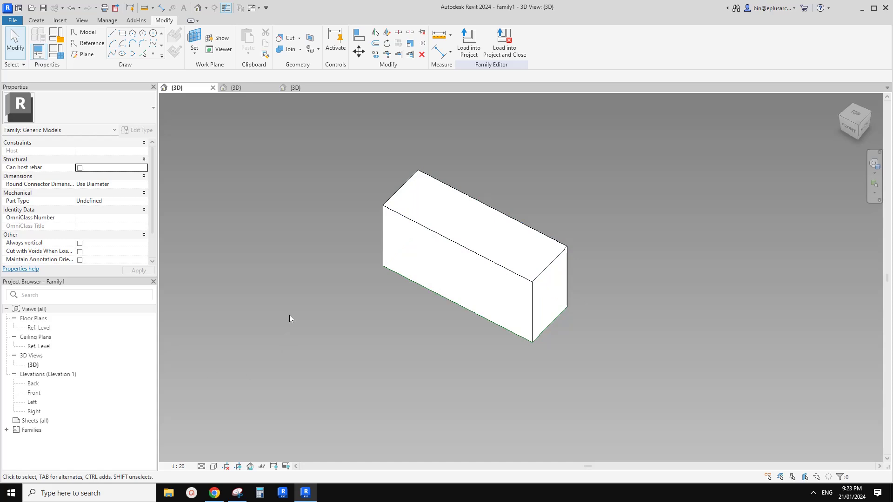
Step: Delete the solid form from the standalone brick family, keeping its rectangular reference lines
scroll(404, 268, "up", 2)
scroll(414, 266, "down", 1)
middle_click_drag(414, 266, 428, 293)
key("Delete")
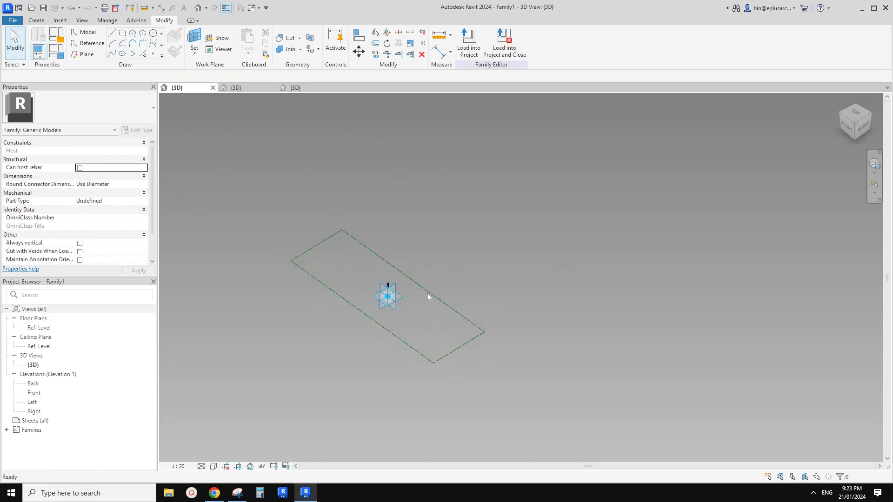
Step: Set the spacing between the brick rectangle's two long reference lines to 110 mm
left_click(428, 291)
middle_click_drag(465, 355, 467, 378, "shift")
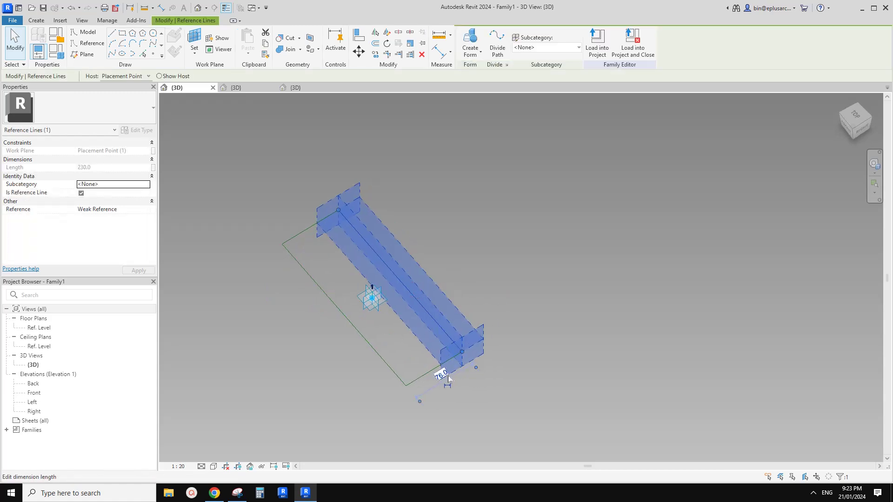
type("110")
key("Return")
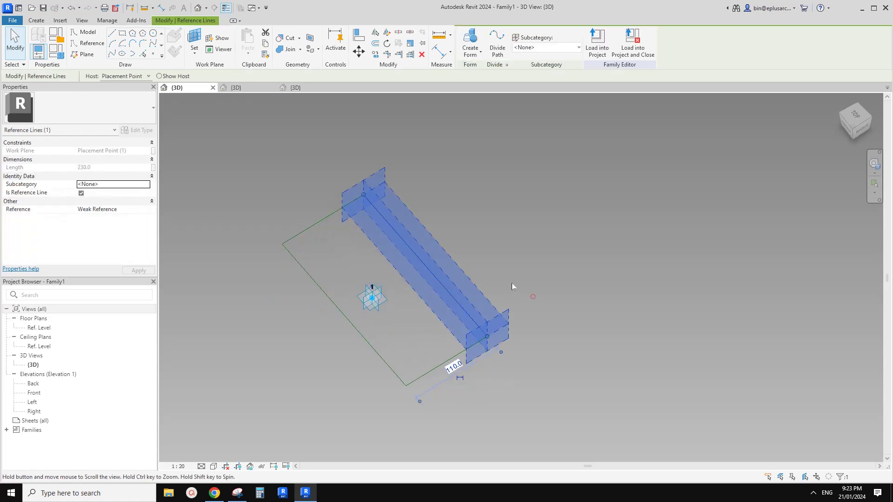
Step: Move the whole rectangle of reference lines so that its centre sits on the adaptive placement point
left_click(533, 298)
key("Tab")
left_click(467, 311)
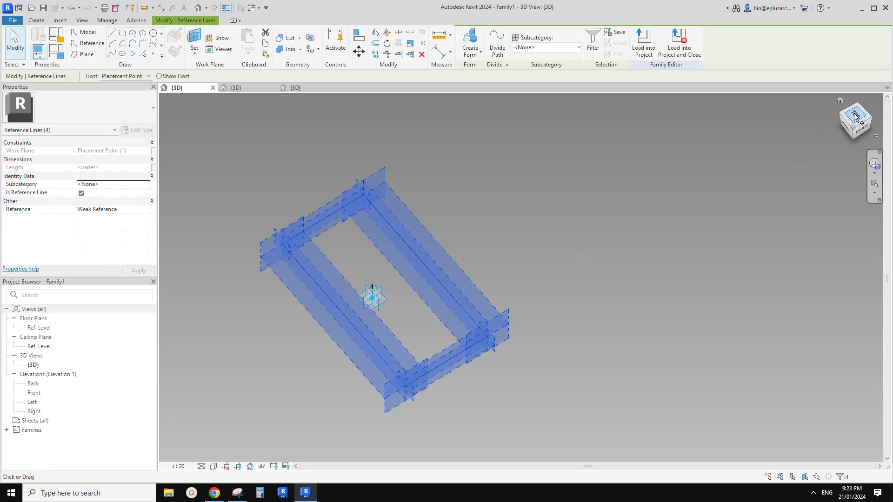
left_click(855, 115)
middle_click_drag(523, 238, 448, 245)
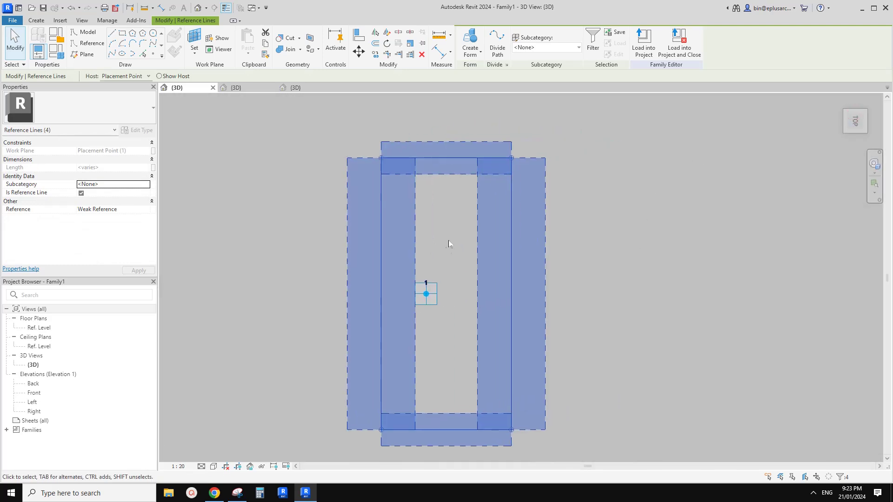
key("m")
key("v")
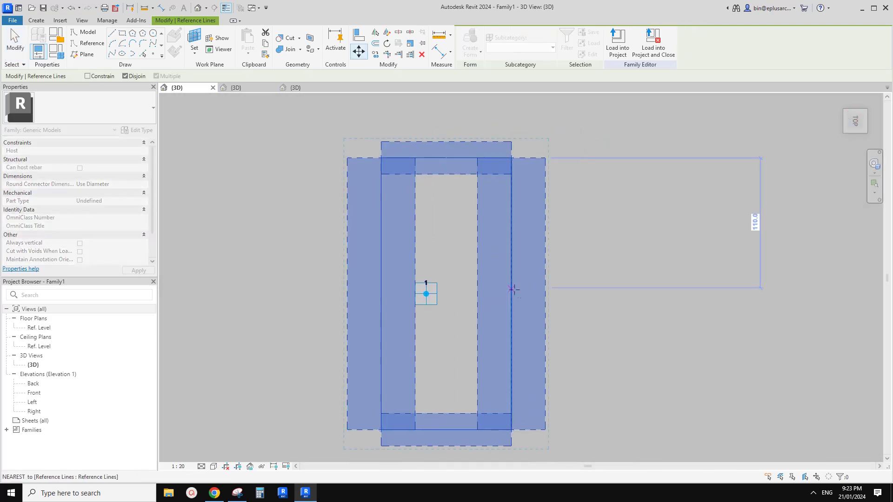
left_click(446, 294)
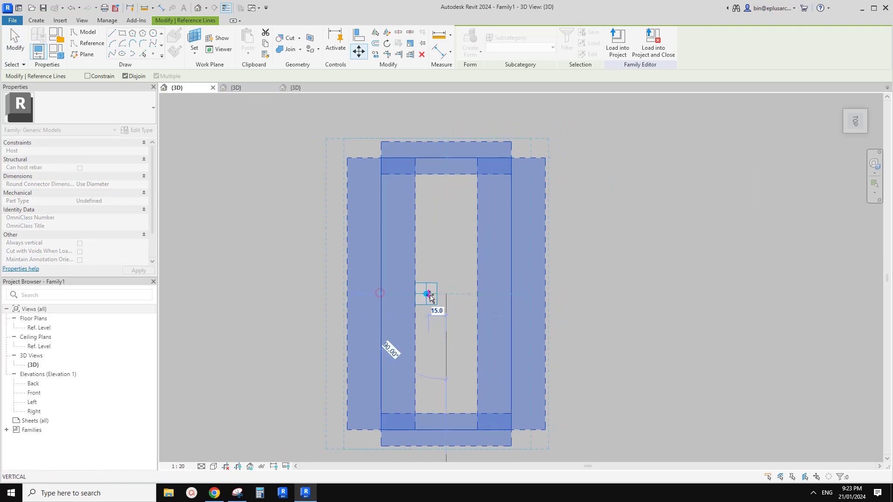
left_click(426, 294)
Step: Create a solid form from the four reference lines and set its positive offset to 76 mm
scroll(486, 223, "down", 1)
middle_click_drag(496, 263, 535, 205, "shift")
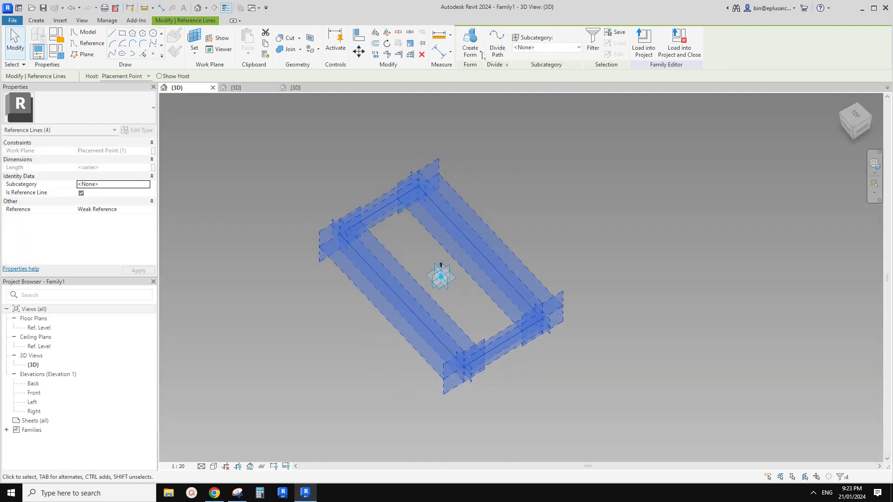
left_click(471, 41)
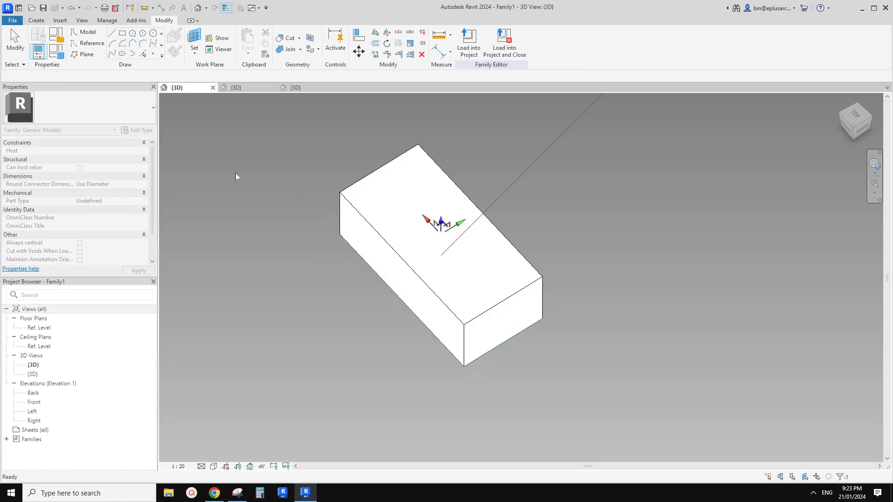
left_click(104, 152)
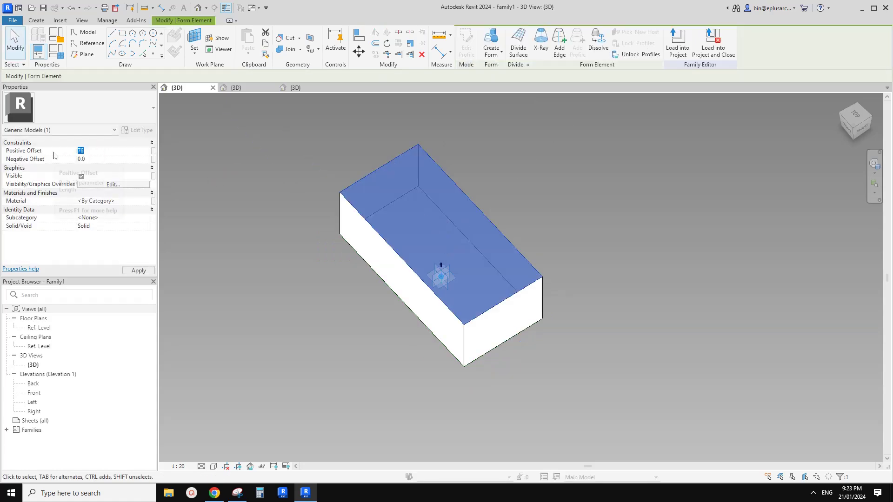
type("7")
left_click(311, 175)
middle_click_drag(308, 249, 359, 247, "shift")
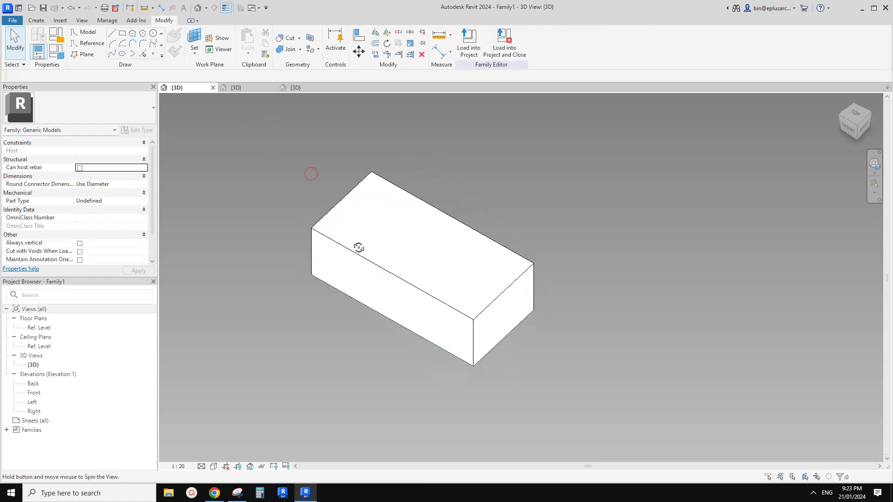
scroll(458, 227, "up", 3)
middle_click_drag(458, 228, 467, 236)
scroll(444, 230, "down", 1)
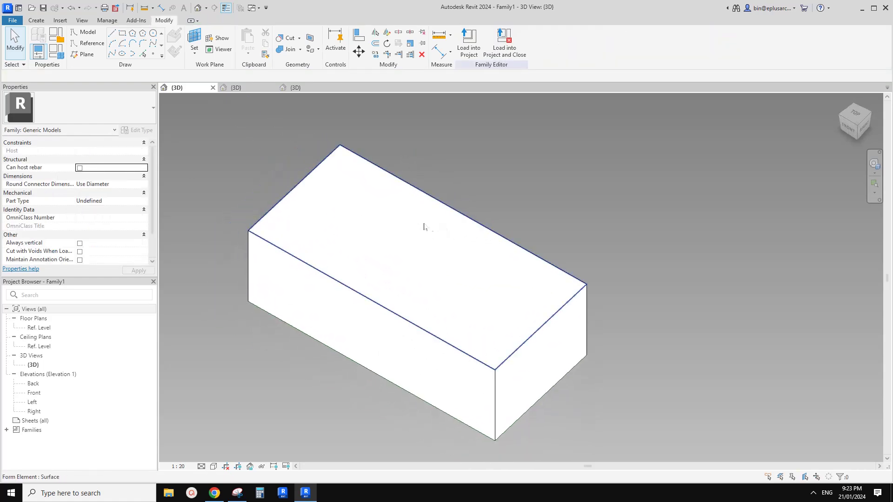
Step: Load the revised brick family into Family2 only, and cancel the automatic component placement there
left_click(462, 46)
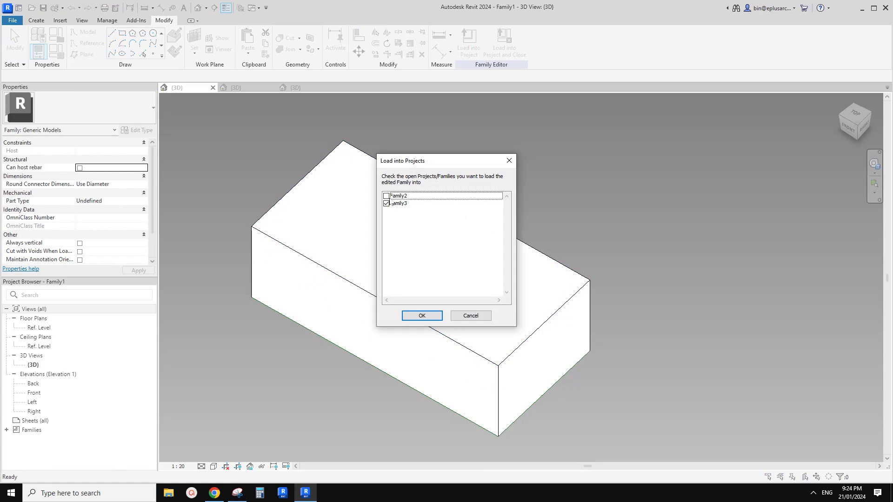
left_click(387, 195)
left_click(387, 203)
left_click(424, 317)
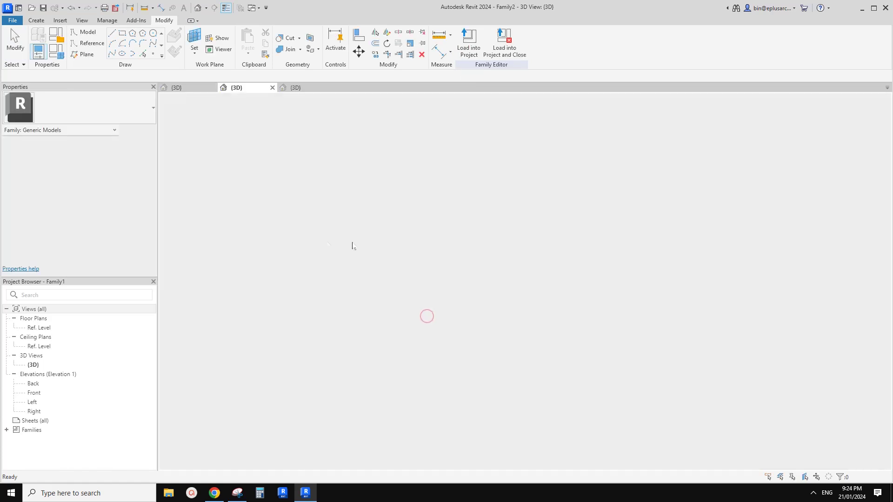
scroll(520, 278, "down", 2)
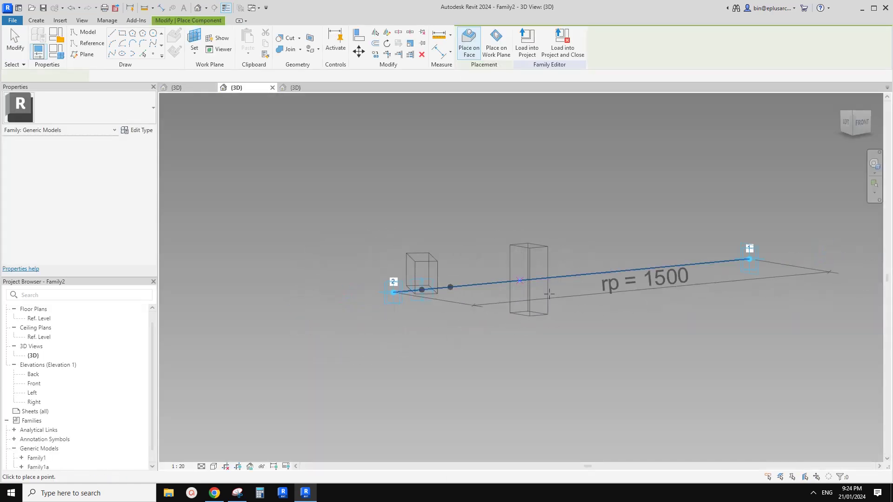
middle_click_drag(523, 278, 511, 344, "shift")
key("Escape")
Step: Temporarily hide the nested Family1a brick to reach the reference point that hosts it
scroll(414, 371, "up", 3)
middle_click_drag(414, 371, 530, 194)
scroll(333, 329, "up", 1)
middle_click_drag(333, 326, 392, 288)
scroll(359, 287, "down", 2)
left_click(375, 278)
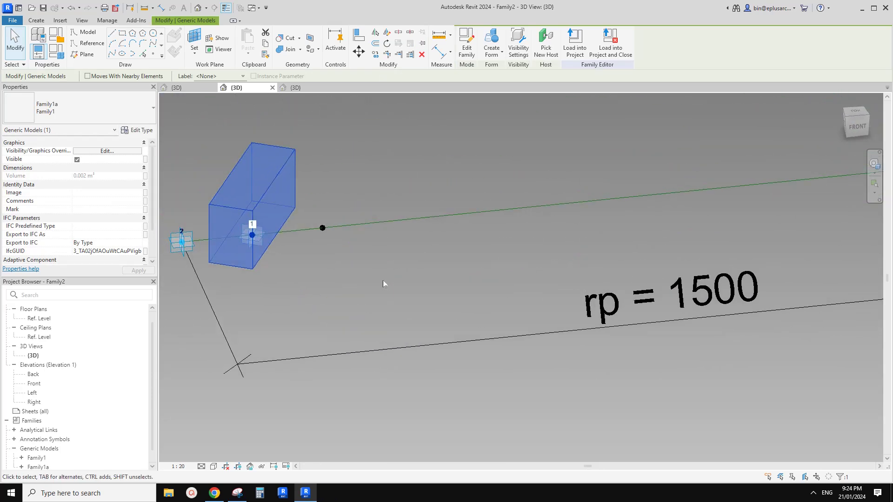
mouse_move(349, 270)
middle_mouse_down()
mouse_move(373, 273)
mouse_move(347, 245)
mouse_move(356, 259)
middle_mouse_up()
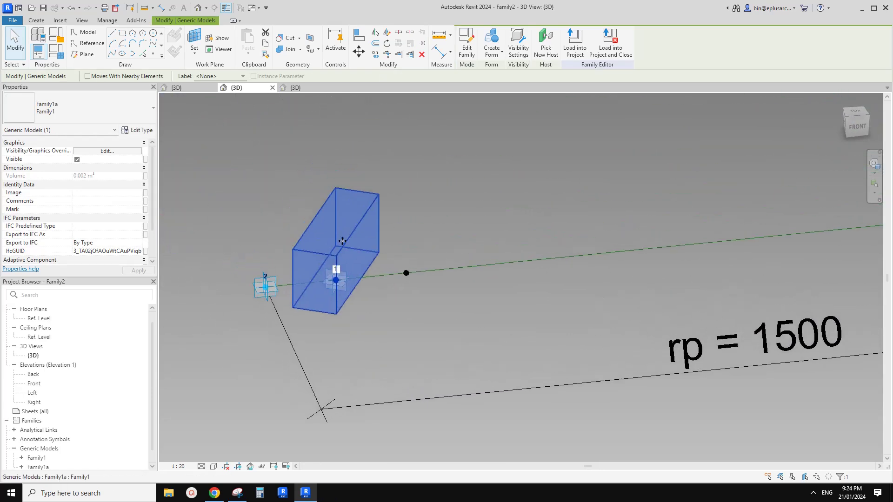
key("h")
key("h")
scroll(345, 239, "up", 2)
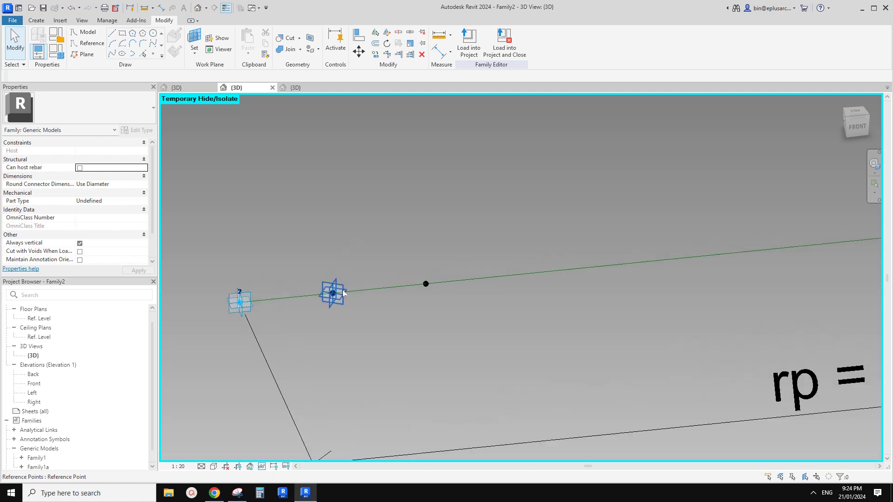
left_click(344, 291)
key("Escape")
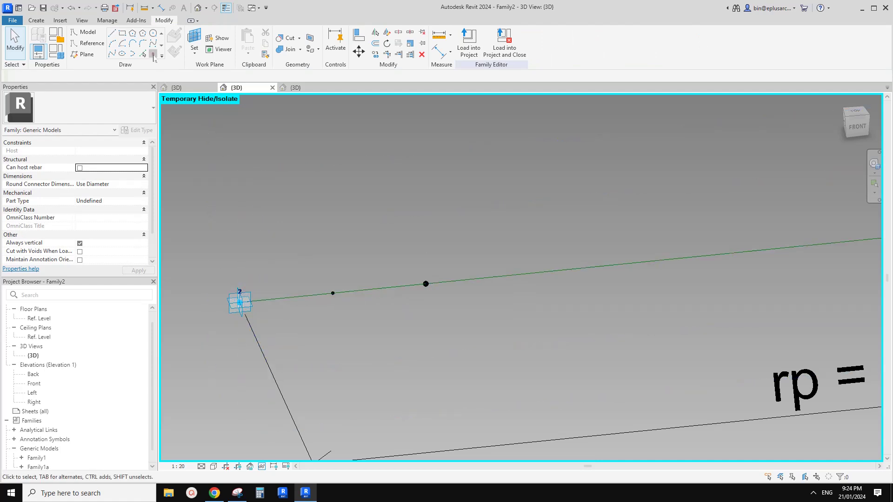
Step: Place a new reference point on the horizontal plane of the hidden brick's host point, accepting the overlap
left_click(153, 55)
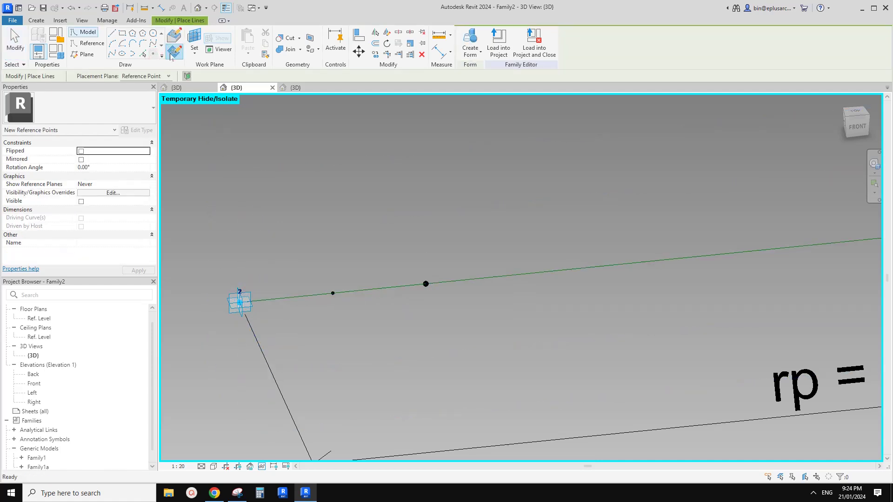
key("Escape")
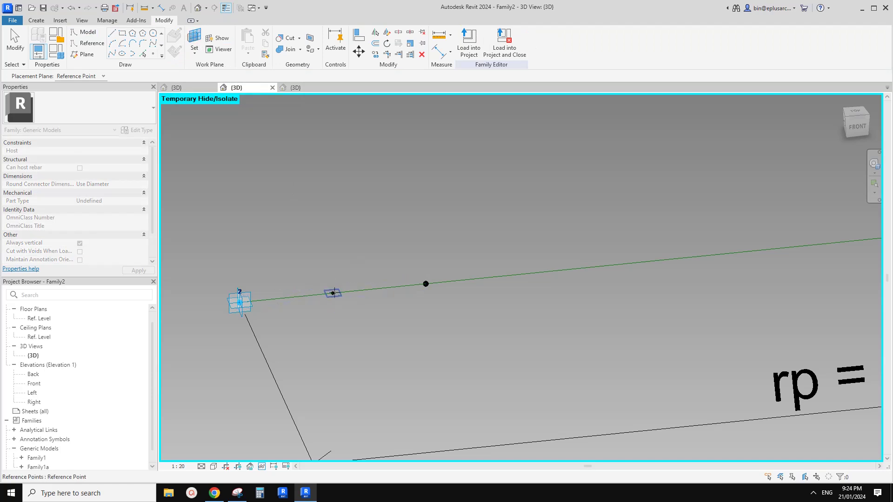
key("Return")
left_click(332, 293)
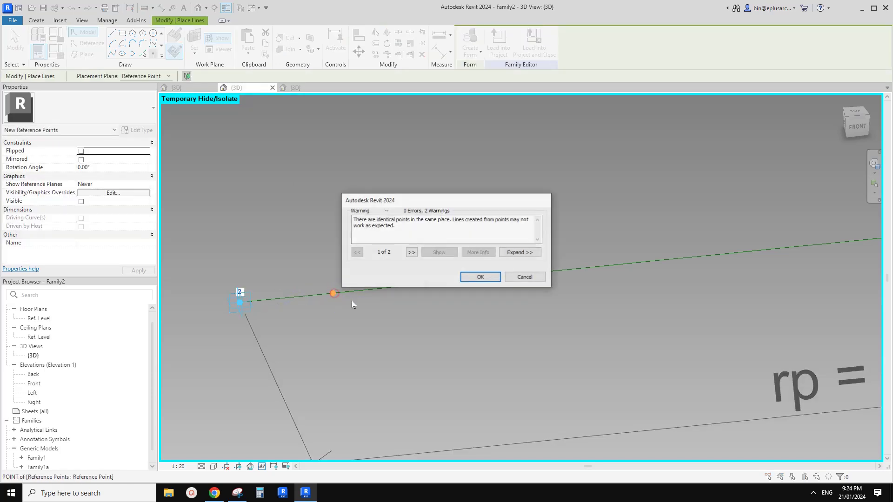
left_click(480, 277)
key("Escape")
Step: Set the new reference point's offset to -110 mm so that it sits above the existing host point
left_click(333, 294)
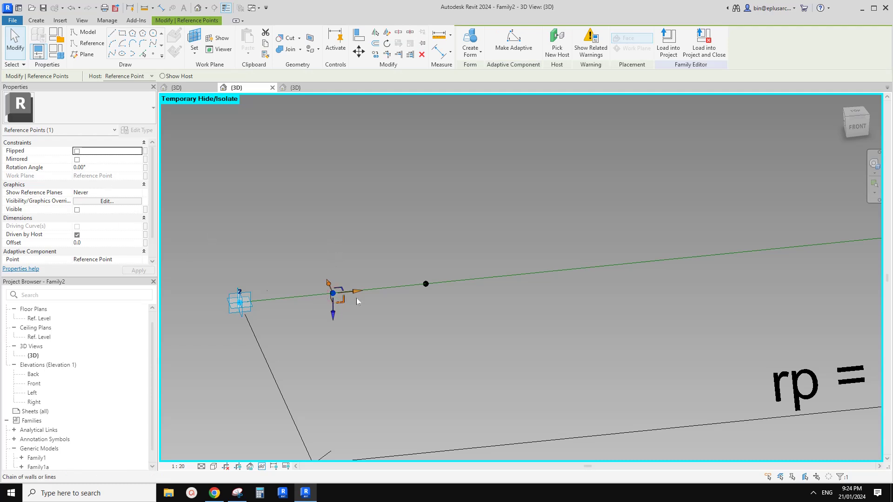
left_click(110, 243)
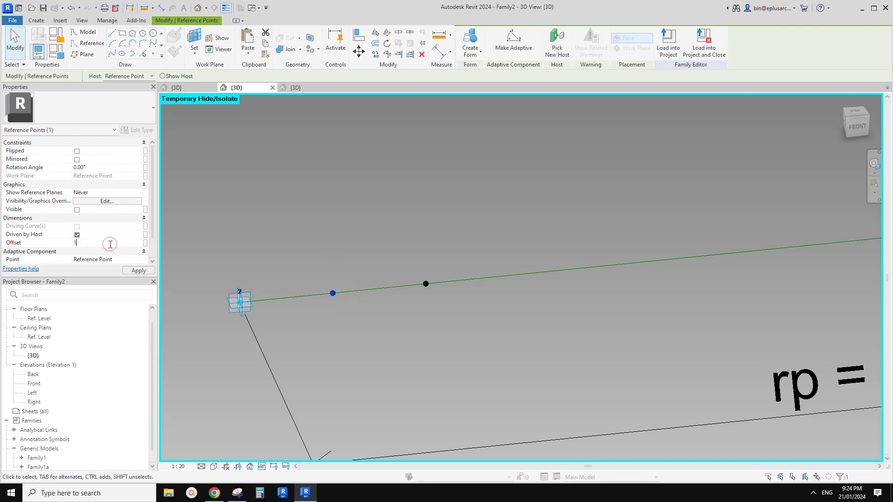
type("110")
key("Return")
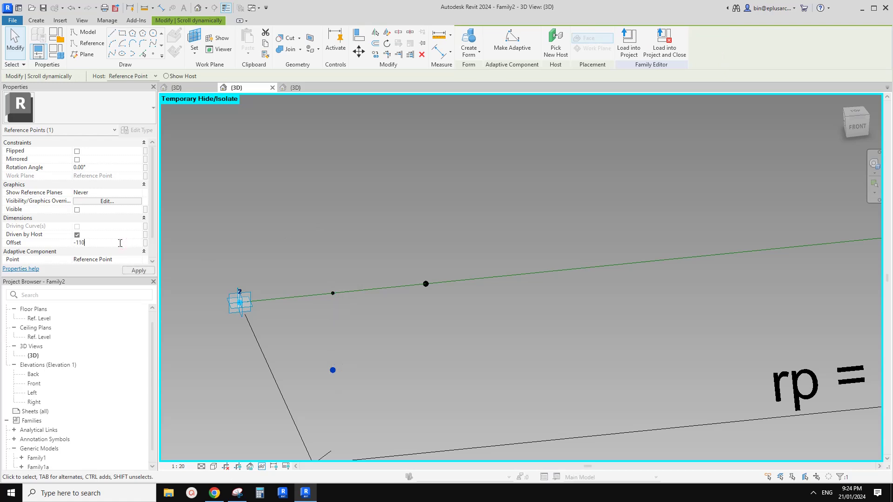
key("Return")
middle_click_drag(319, 225, 371, 291)
left_click(276, 175)
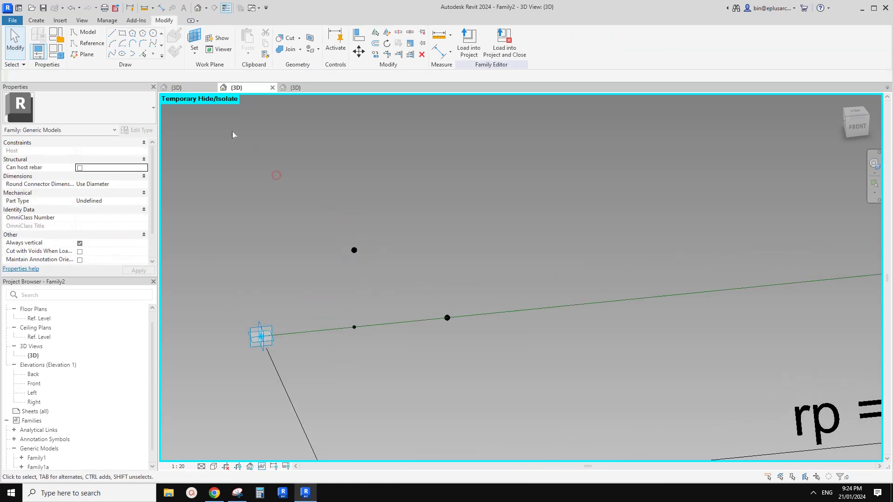
Step: Place a Family1 brick component on the offset reference point above the reference line
left_click(37, 20)
left_click(258, 38)
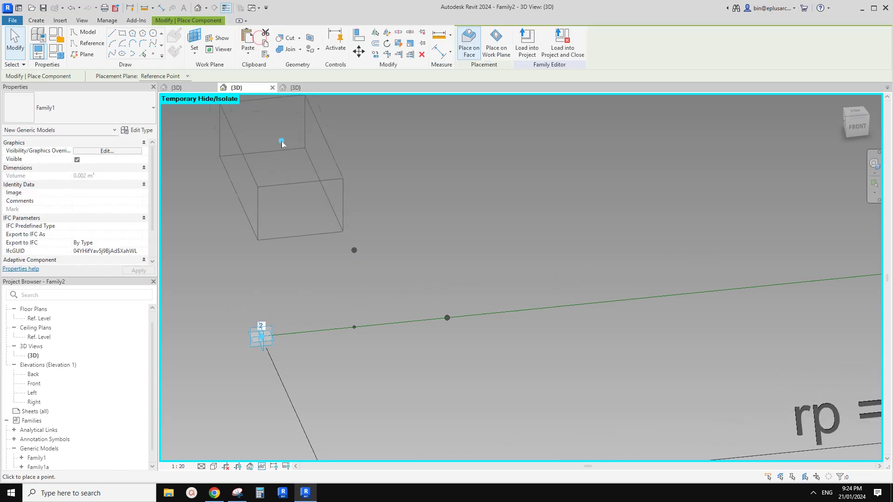
left_click(91, 112)
left_click(81, 113)
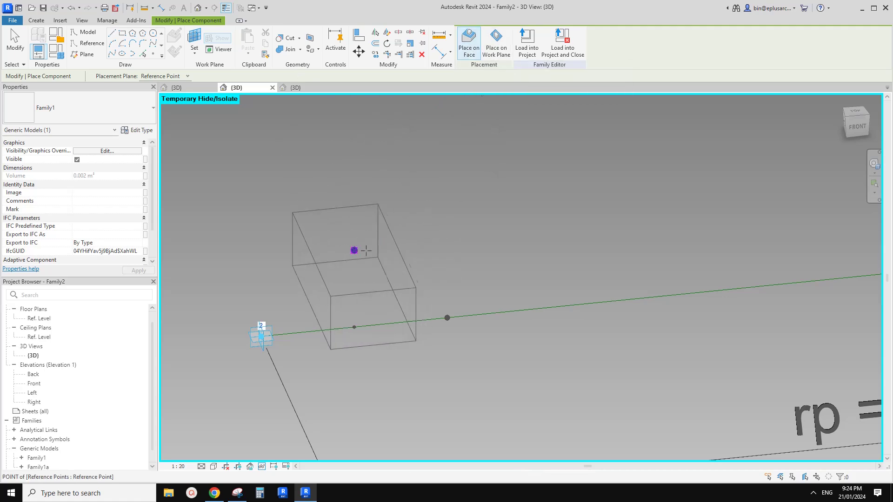
left_click(366, 250)
key("Escape")
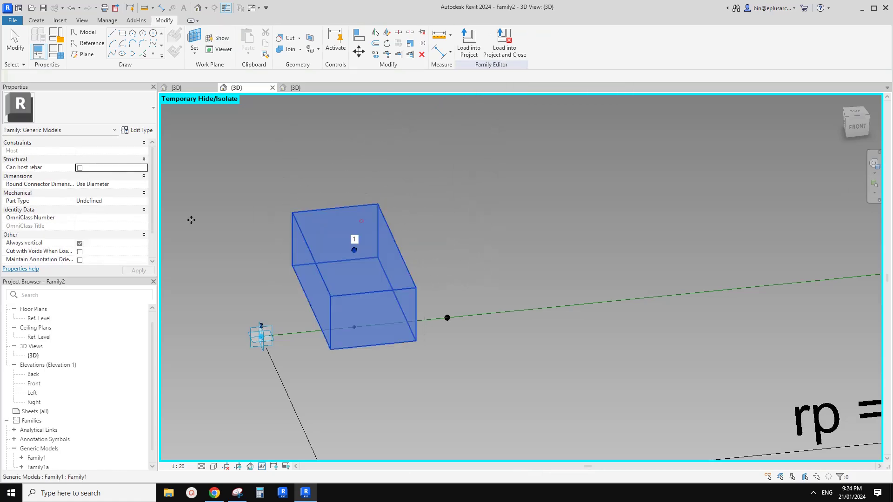
Step: Flip the newly placed brick and restore the temporarily hidden Family1a brick
left_click(361, 221)
scroll(74, 209, "down", 3)
left_click(77, 234)
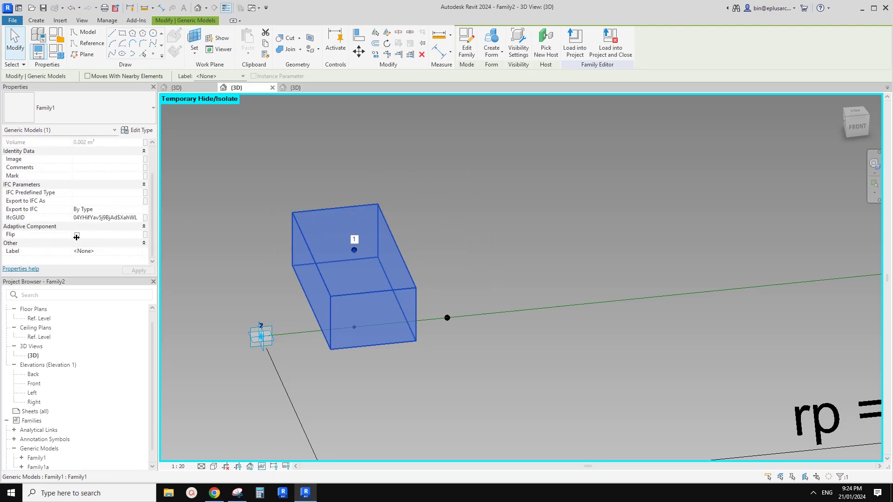
left_click(267, 171)
scroll(326, 208, "down", 3)
scroll(266, 249, "up", 1)
key("h")
key("r")
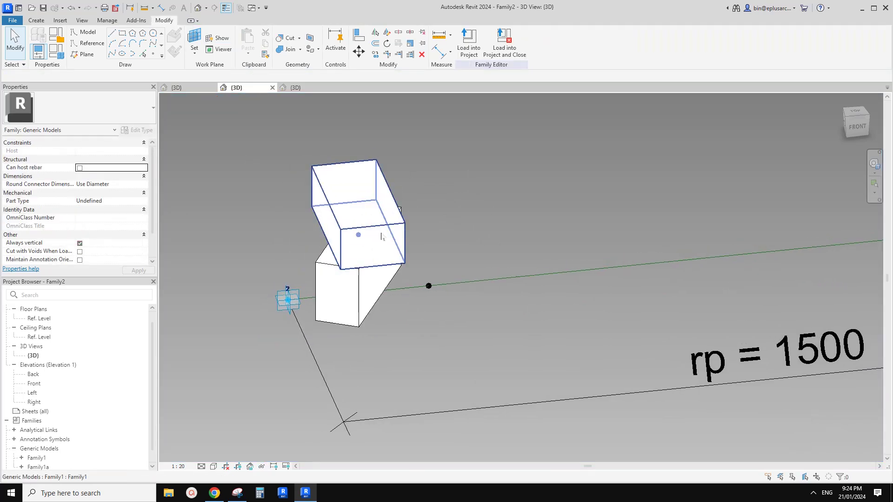
Step: Temporarily hide the upper Family1 brick so that its host reference point is accessible
left_click(361, 293)
middle_click_drag(361, 292, 391, 282, "shift")
left_click(521, 248)
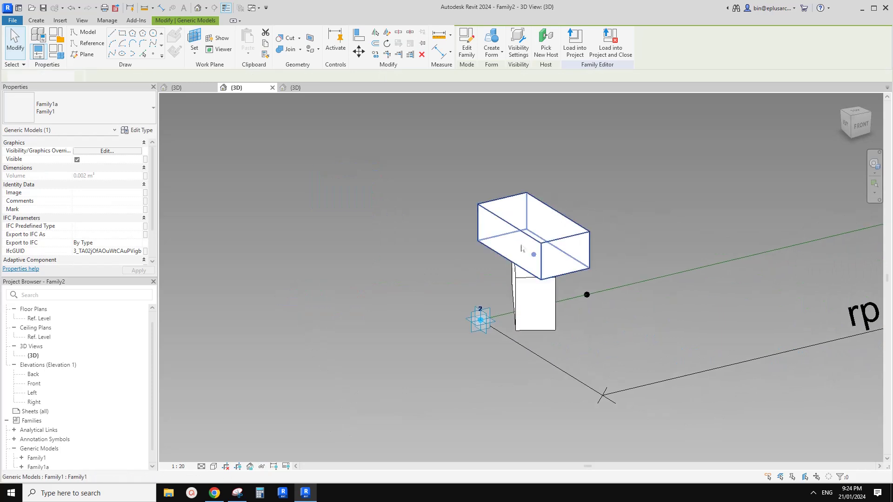
middle_click_drag(408, 222, 454, 266, "shift")
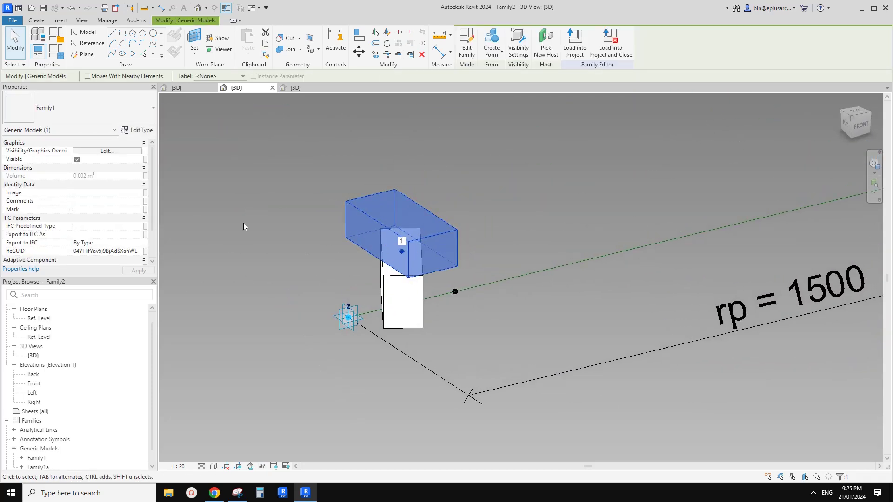
left_click(448, 241)
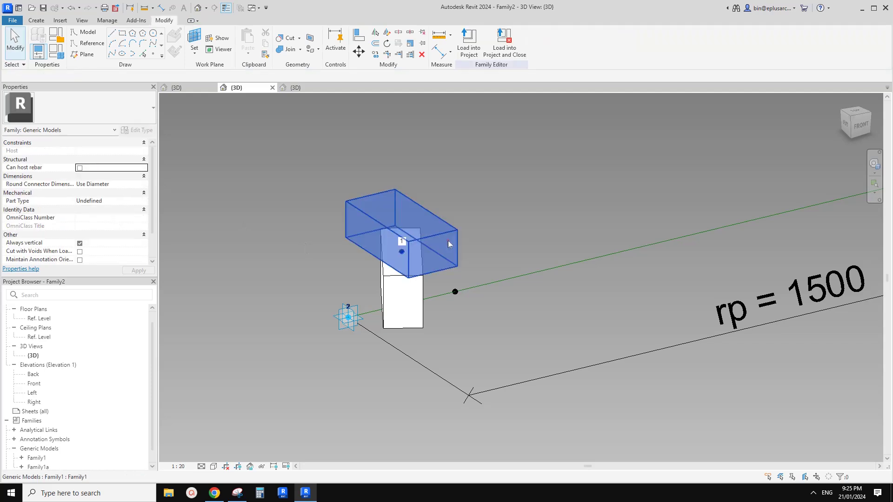
key("h")
key("h")
Step: Set the rotation angle of the upper brick's host reference point to 90° and restore the hidden brick
left_click(402, 252)
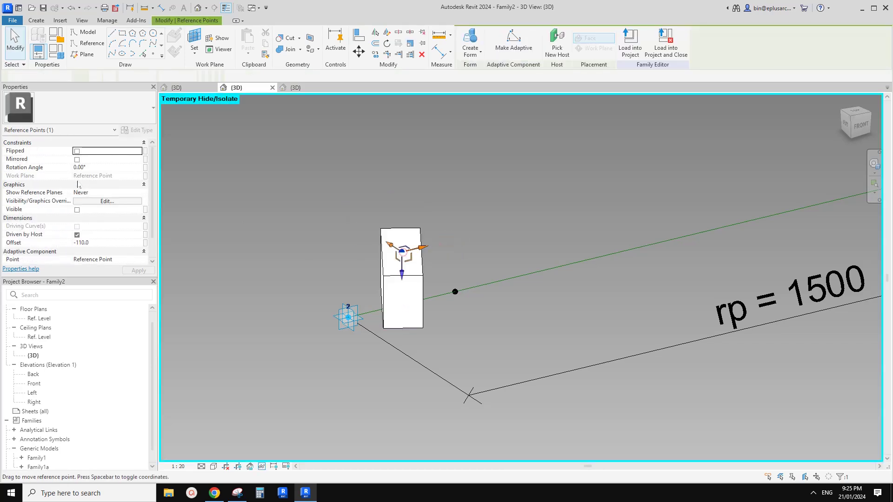
left_click(107, 169)
type("90")
key("Return")
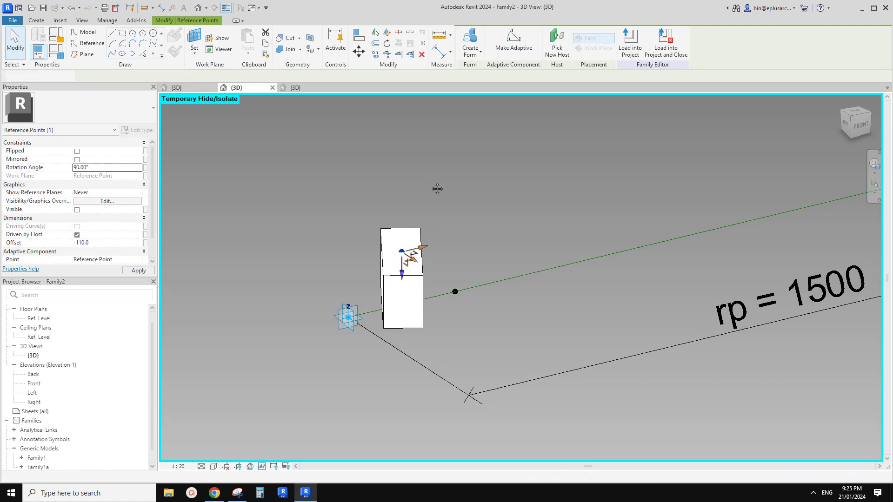
left_click(434, 182)
middle_click_drag(434, 182, 409, 207, "shift")
Step: Load the updated two-brick family into Family3 to update the repeated wall components
left_click(469, 51)
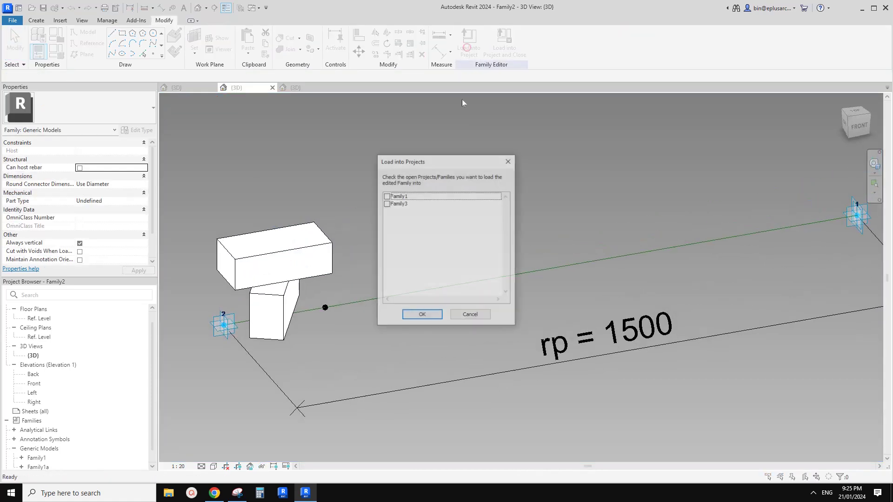
left_click(399, 204)
left_click(422, 316)
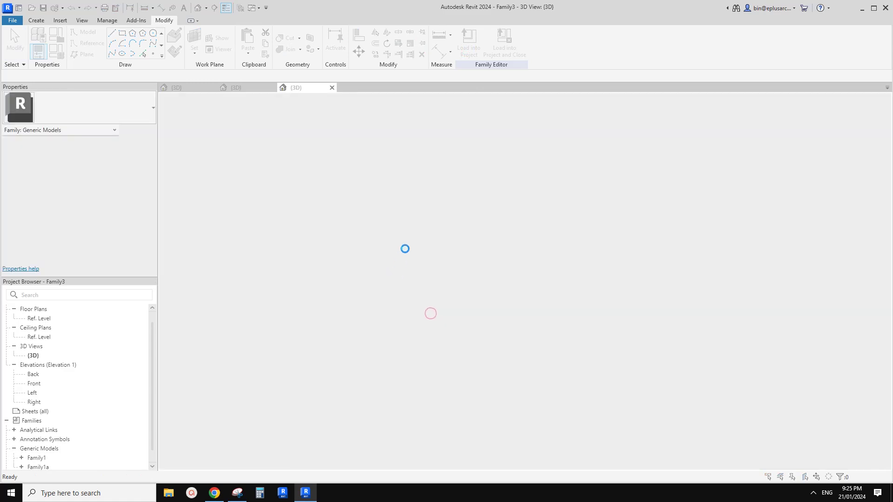
left_click(423, 219)
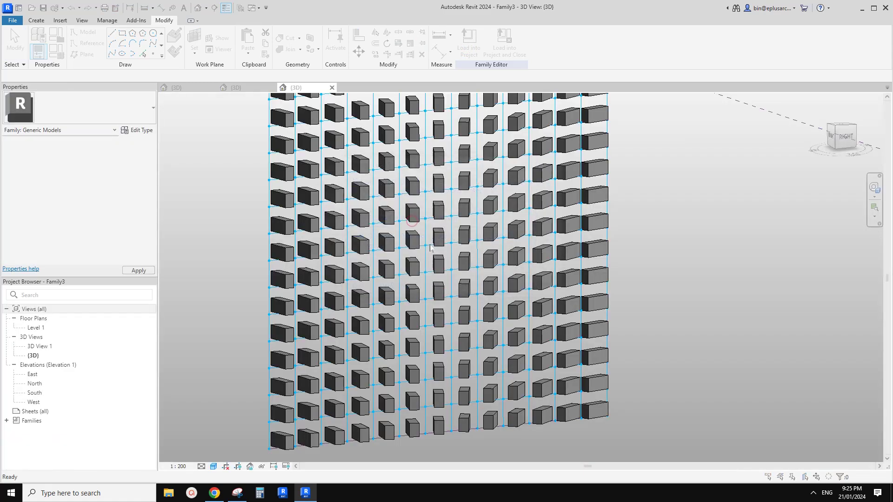
left_click(422, 218)
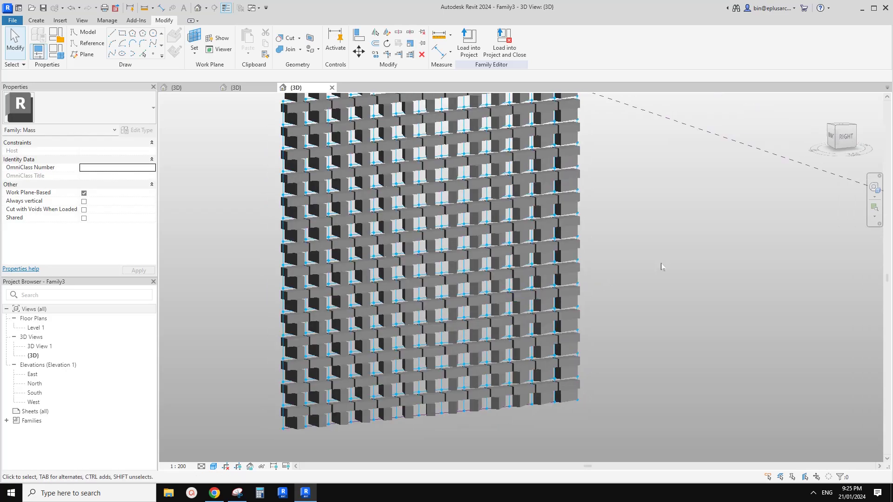
Step: Inspect the updated wall, checking how the straight upper bricks align and where gaps remain between neighbouring bricks
middle_click_drag(624, 262, 368, 241, "shift")
left_click(503, 235)
middle_click_drag(457, 267, 524, 262, "shift")
key("Escape")
scroll(462, 279, "up", 5)
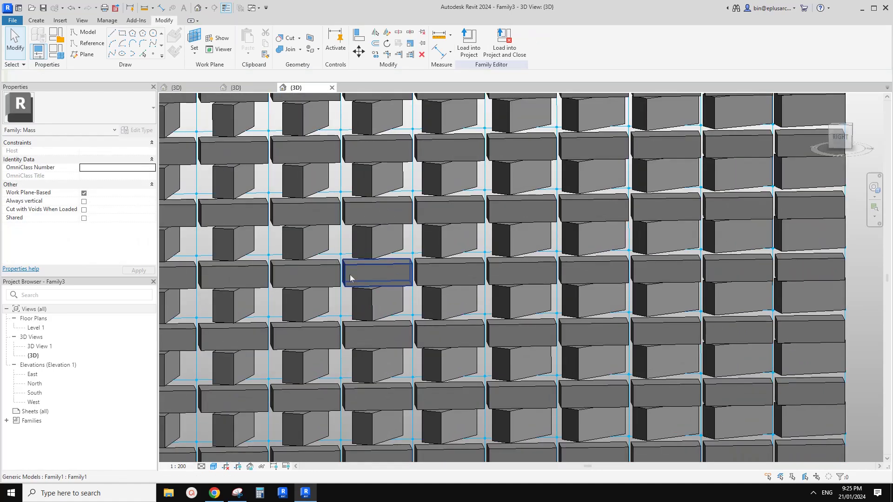
left_click(363, 277)
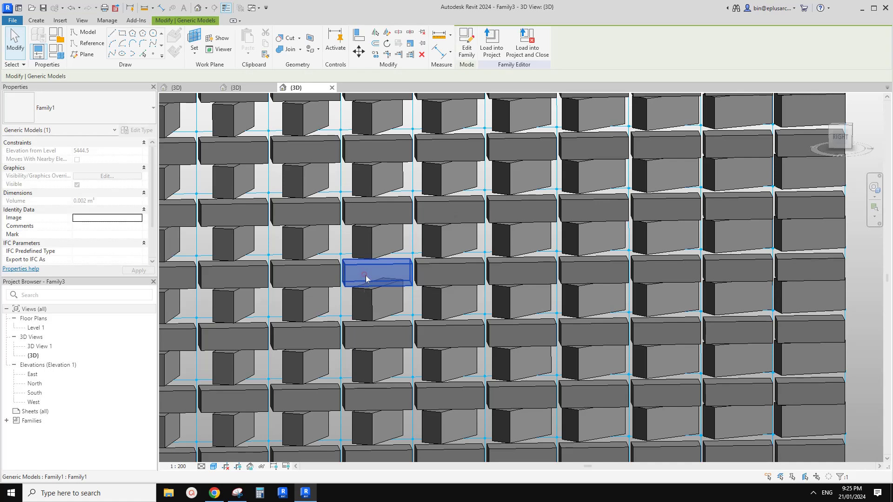
scroll(403, 280, "down", 5)
scroll(377, 235, "up", 3)
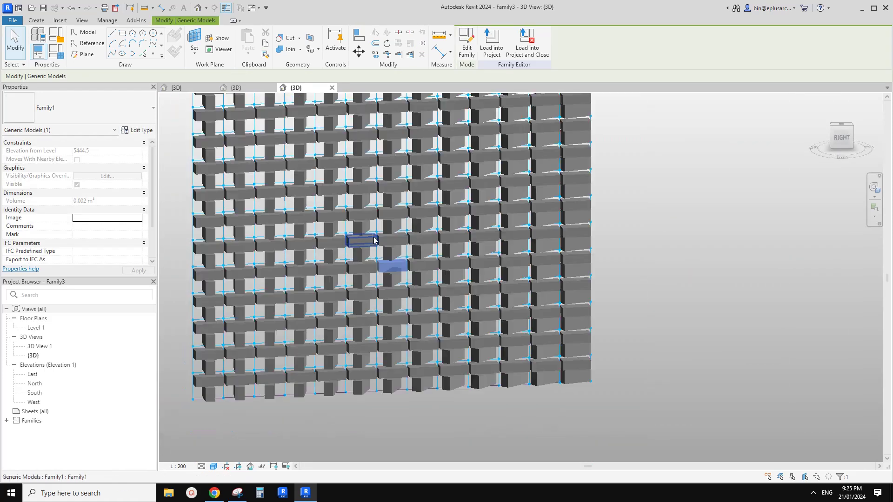
key("Tab")
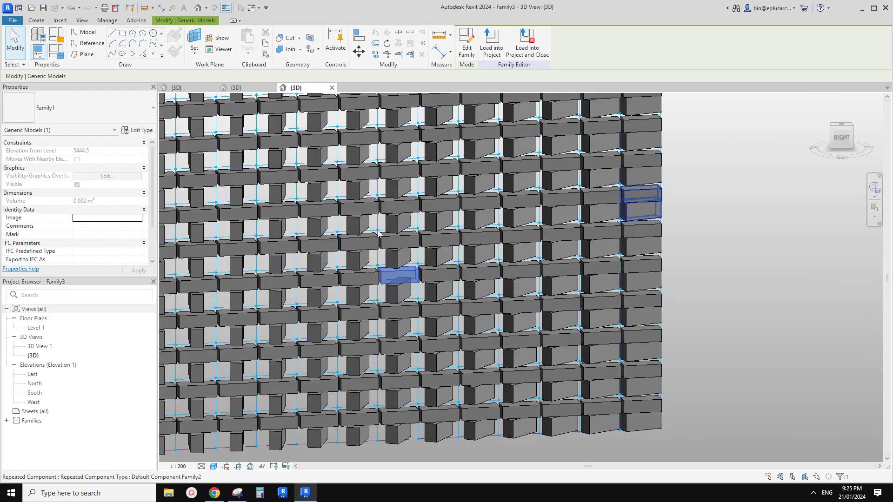
scroll(384, 235, "down", 2)
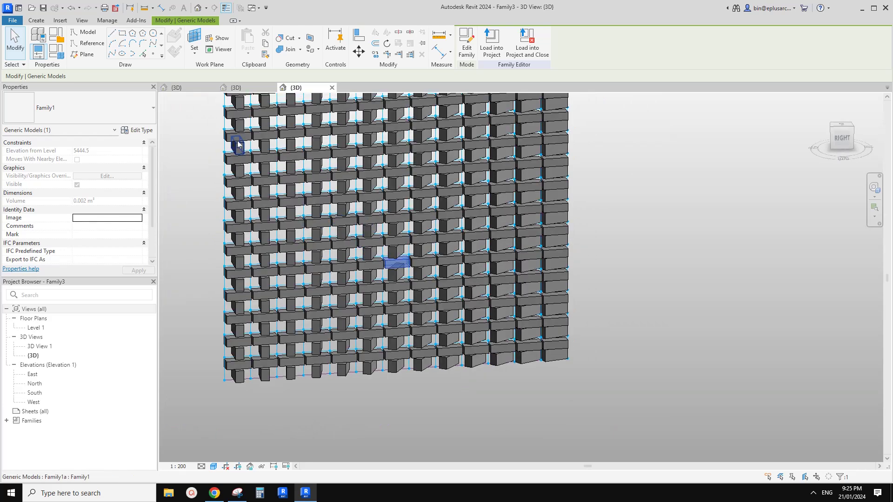
Step: Change the divided surface's V Grid layout to Fixed Distance, leaving the U Grid on Minimum Spacing
left_click(220, 120)
scroll(103, 212, "down", 1)
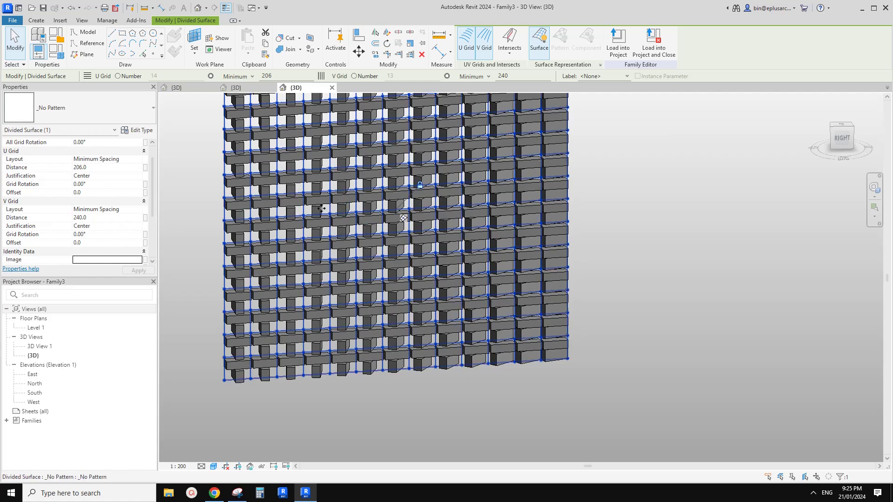
left_click(128, 211)
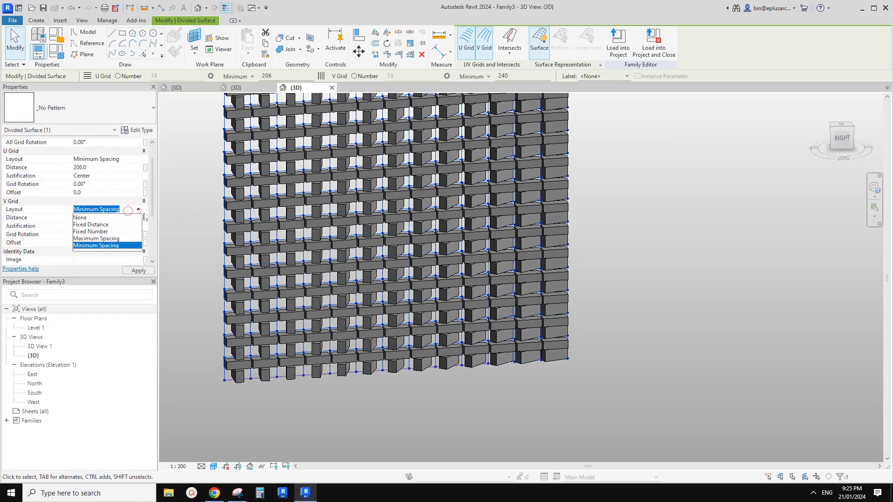
left_click(94, 226)
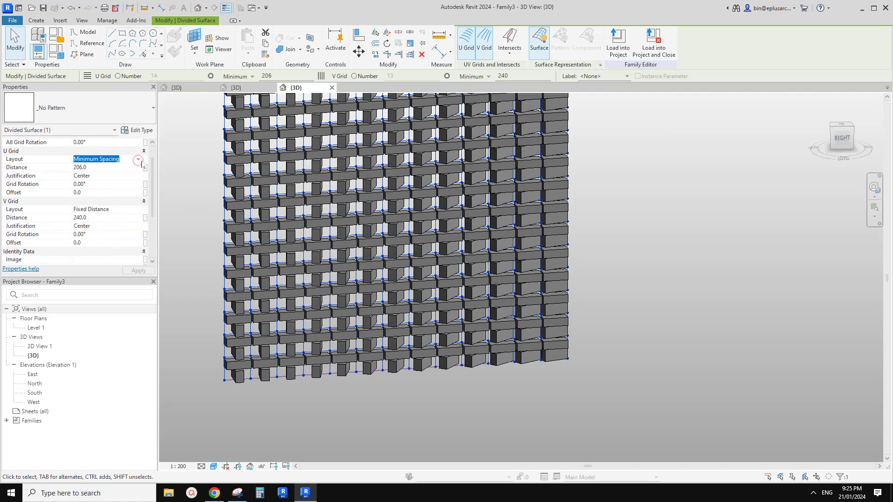
left_click(138, 159)
left_click(205, 165)
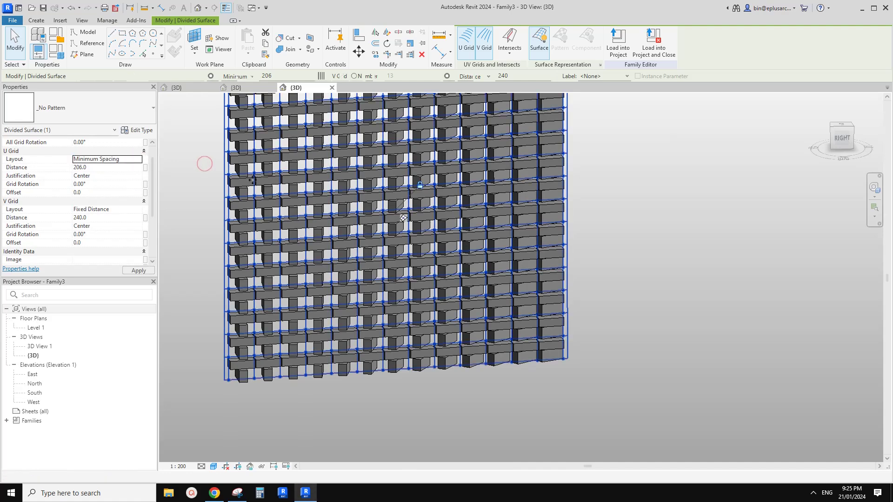
scroll(256, 182, "up", 3)
scroll(328, 216, "down", 3)
key("Escape")
Step: Examine the whole brick wall from an angled view, checking the alternating straight and rotated courses
mouse_move(428, 251)
middle_mouse_down("shift")
mouse_move(407, 274)
mouse_move(409, 286)
mouse_move(446, 272)
mouse_move(441, 279)
mouse_move(430, 260)
middle_mouse_up("shift")
scroll(419, 244, "up", 3)
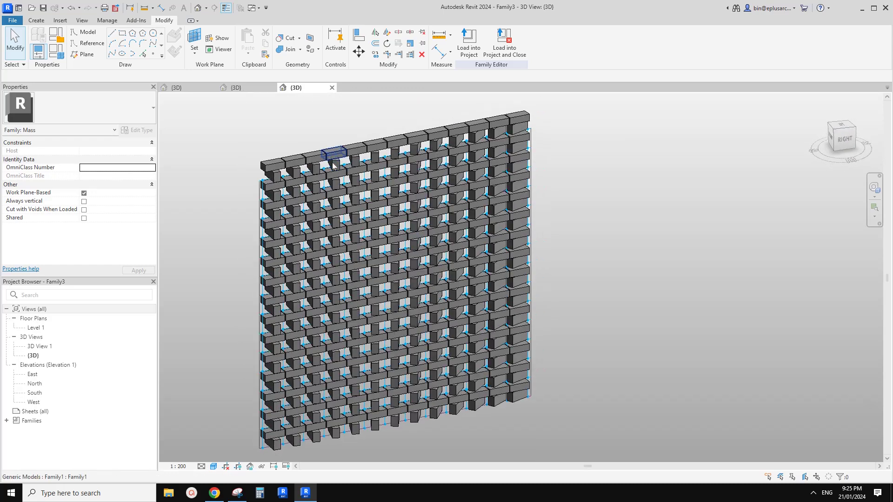
scroll(403, 242, "down", 2)
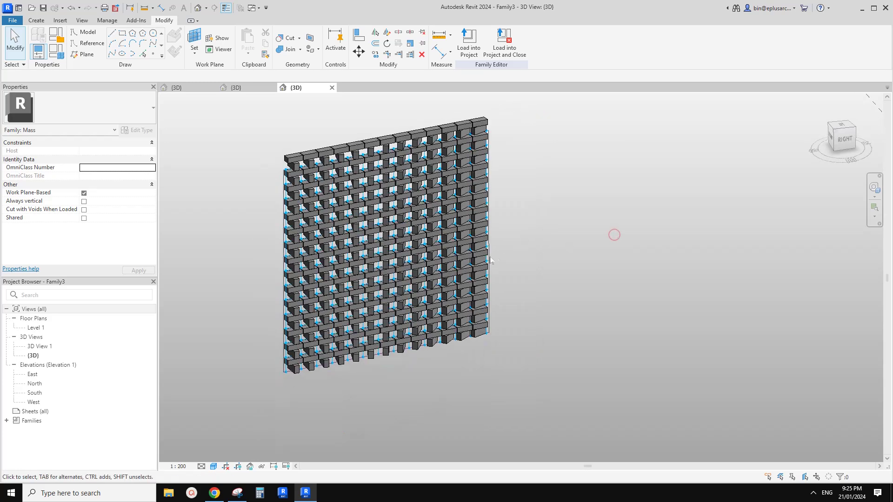
middle_click_drag(491, 261, 529, 284)
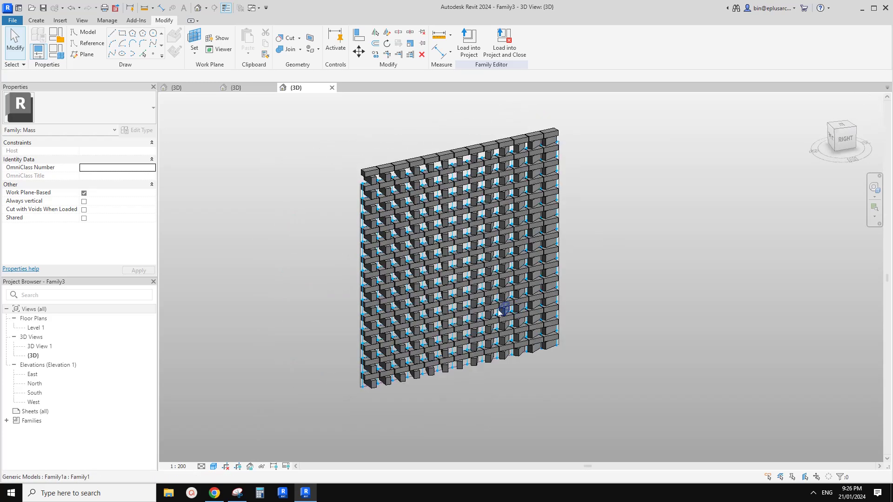
middle_click_drag(499, 311, 398, 334, "shift")
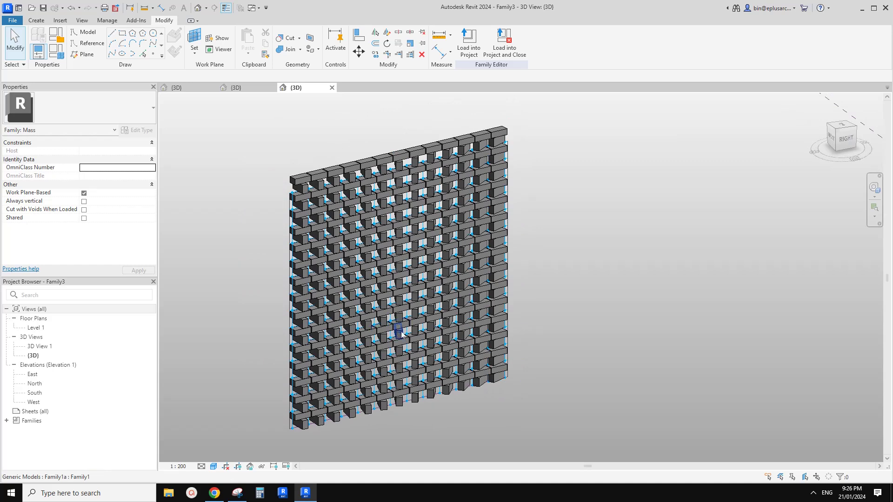
scroll(402, 333, "down", 2)
scroll(404, 335, "up", 2)
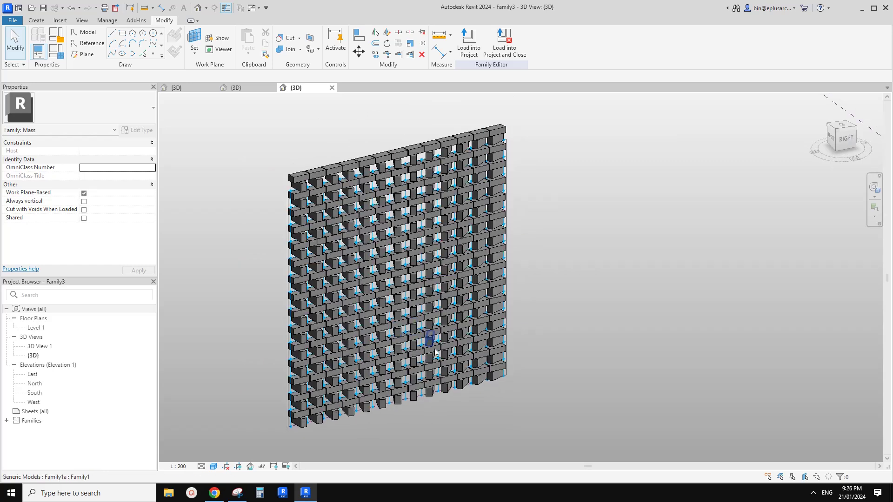